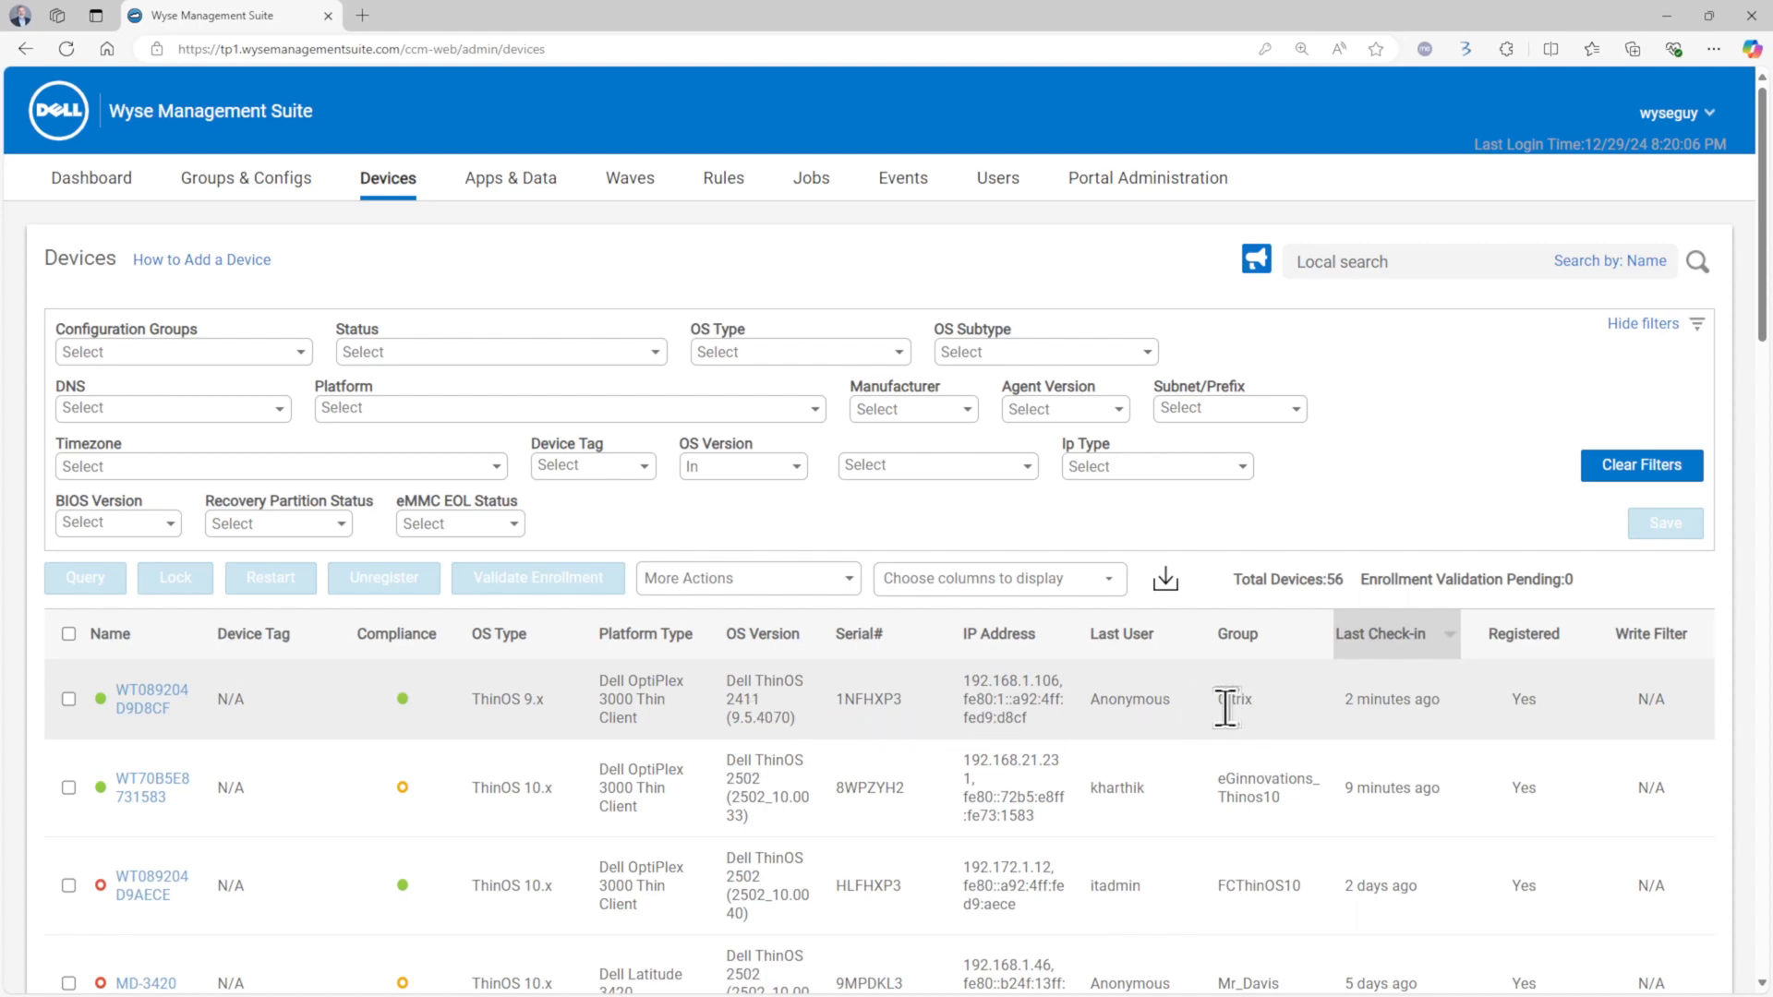
- Open the group configurations and review the Citrix group's ThinOS 9.x Region & Language Settings
left_click(196, 181)
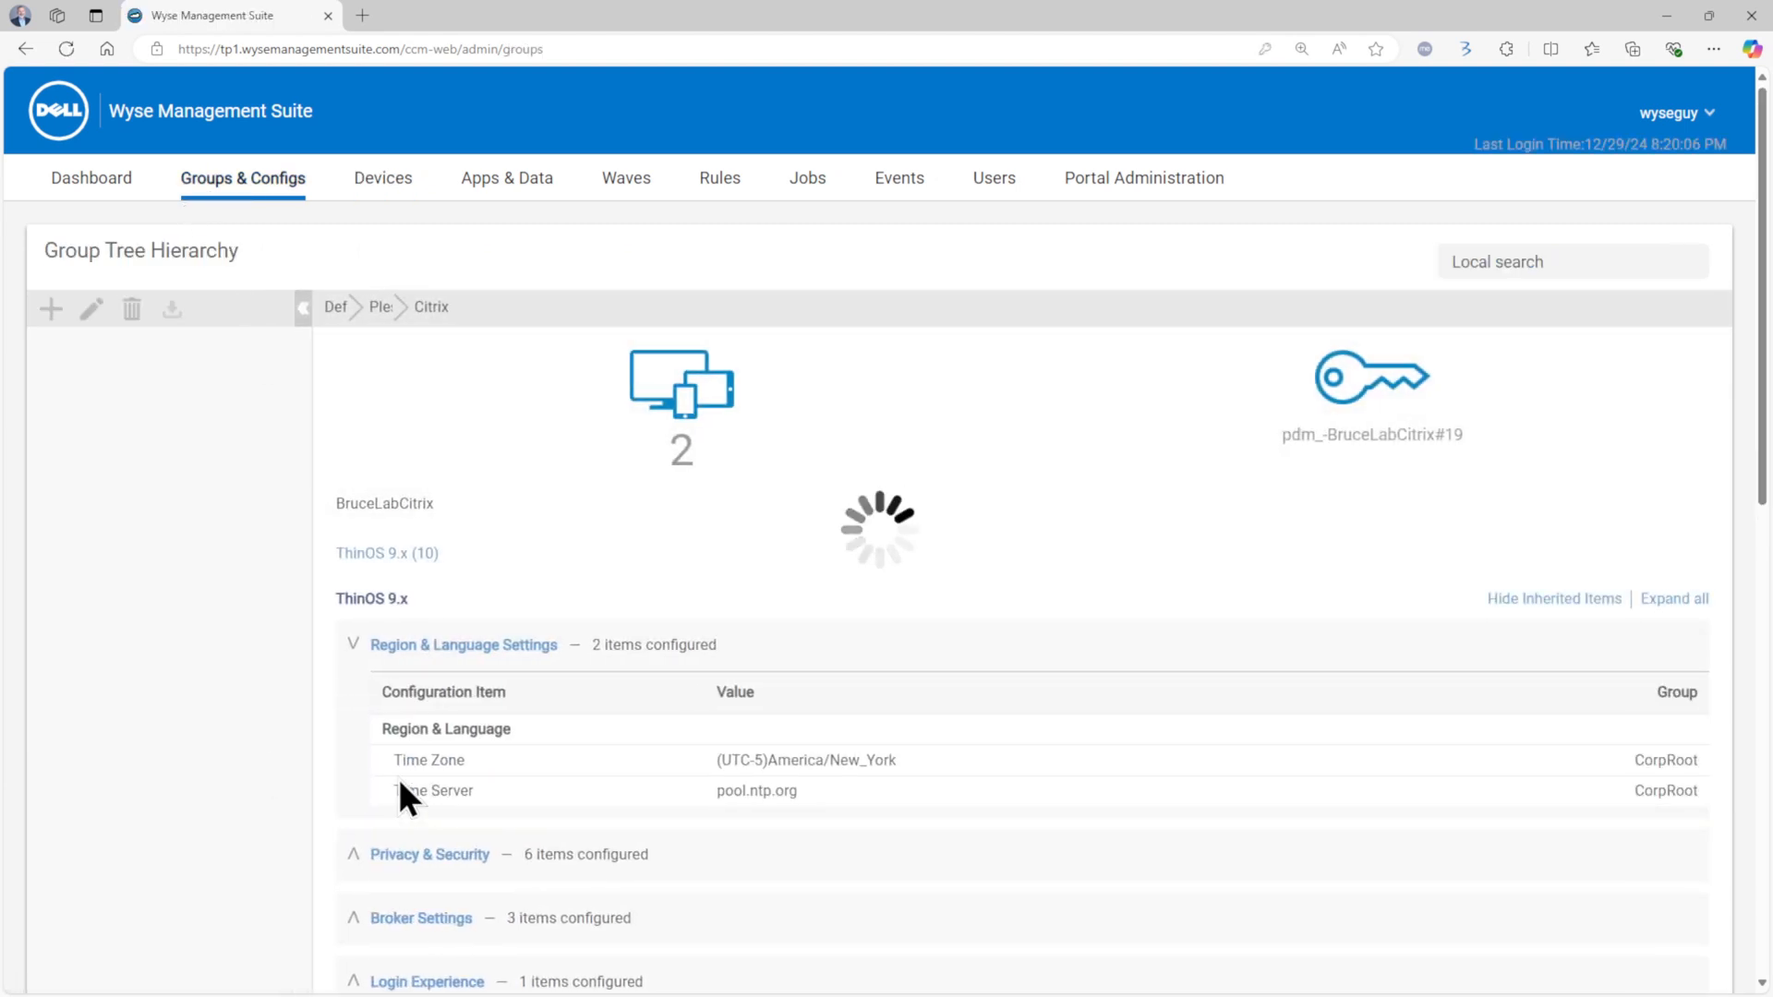
scroll(233, 756, "down", 8)
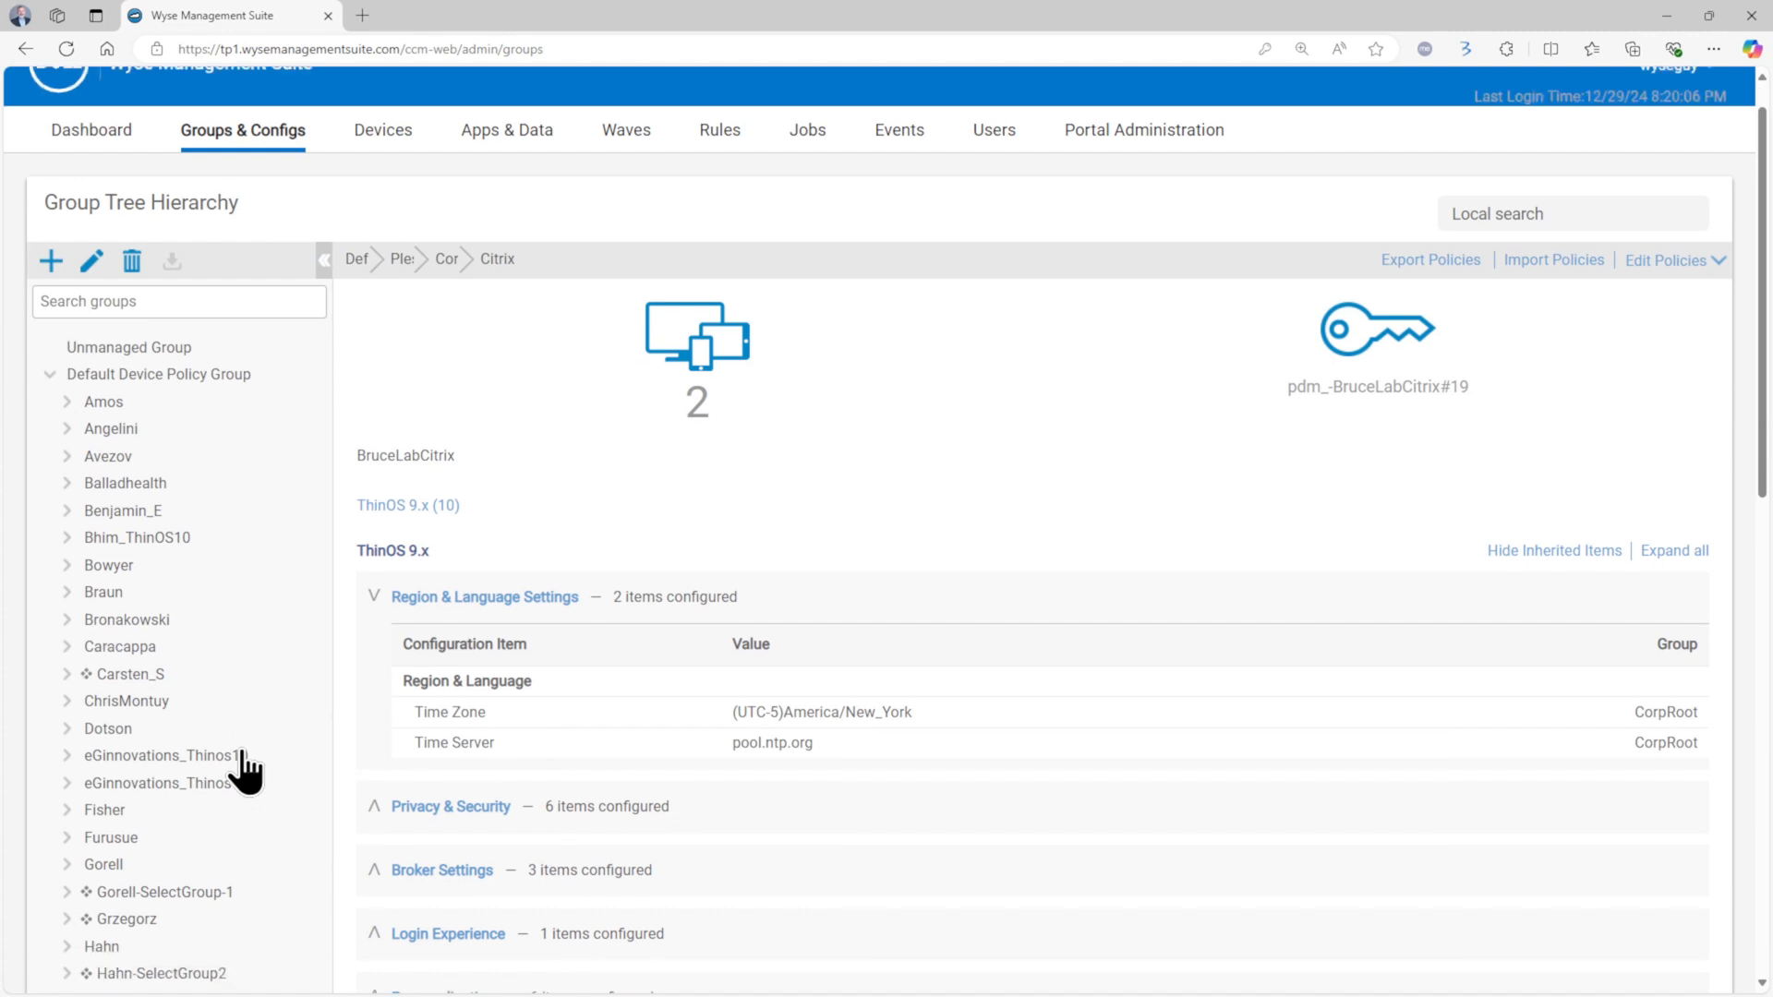
scroll(650, 661, "up", 4)
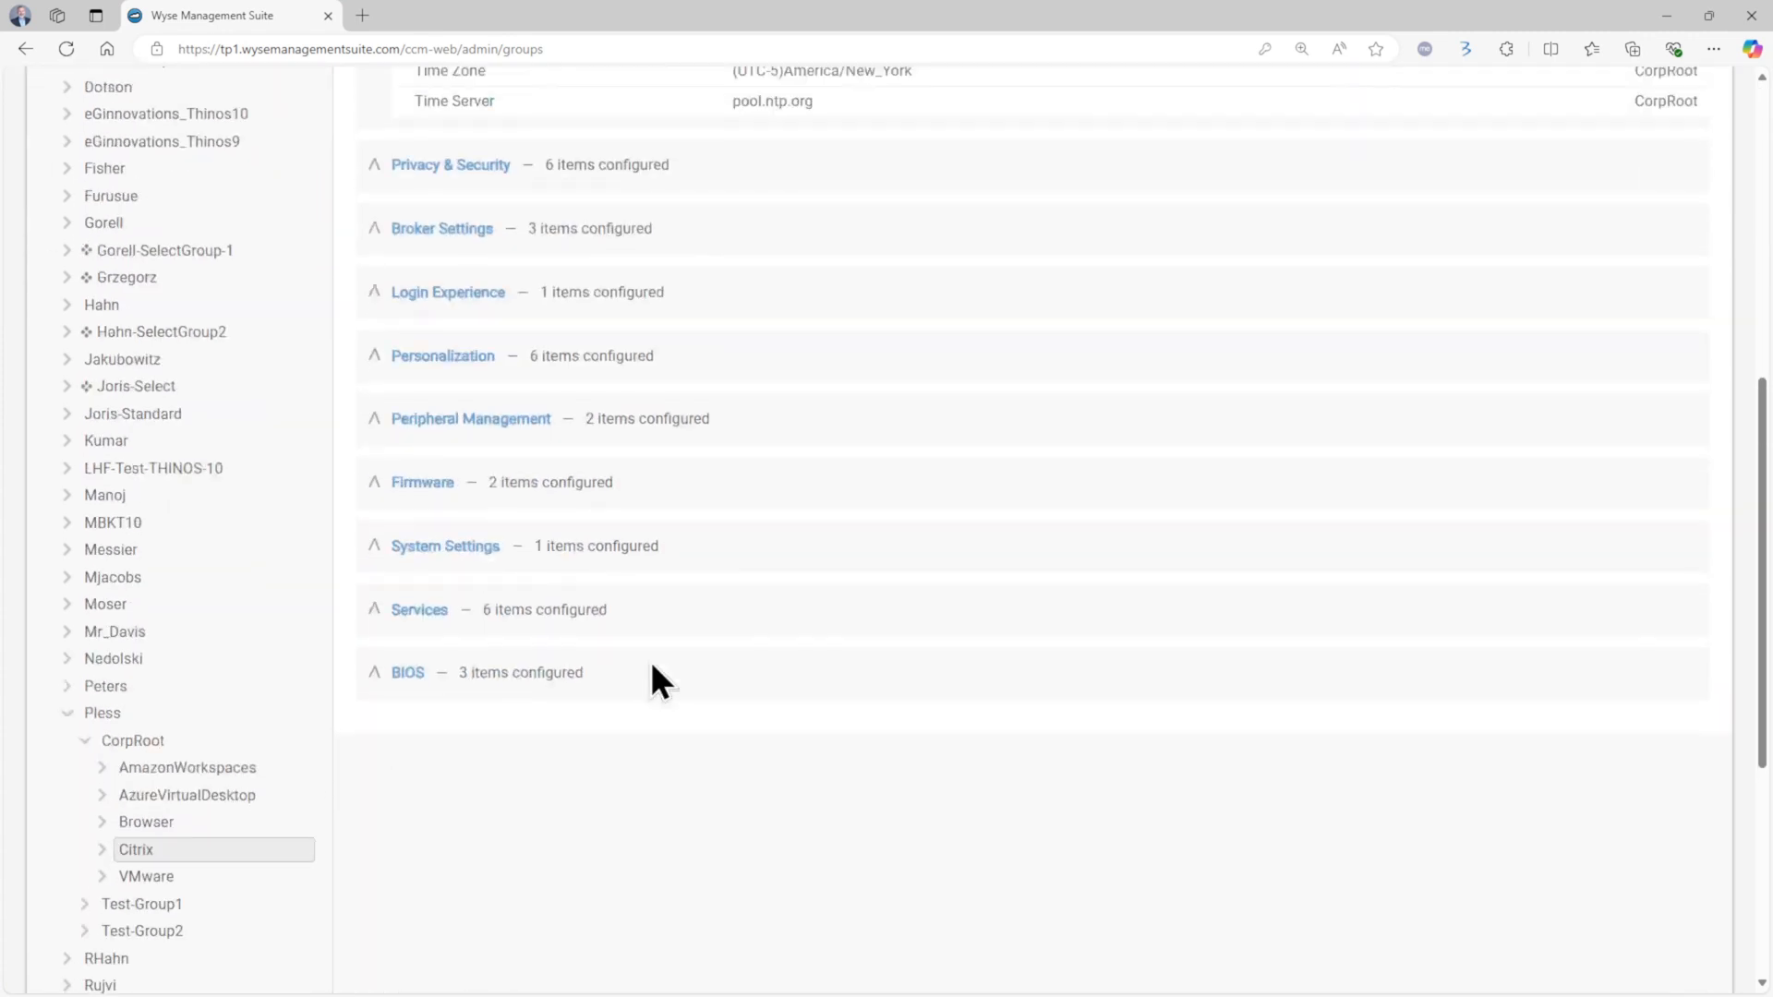
left_click(377, 282)
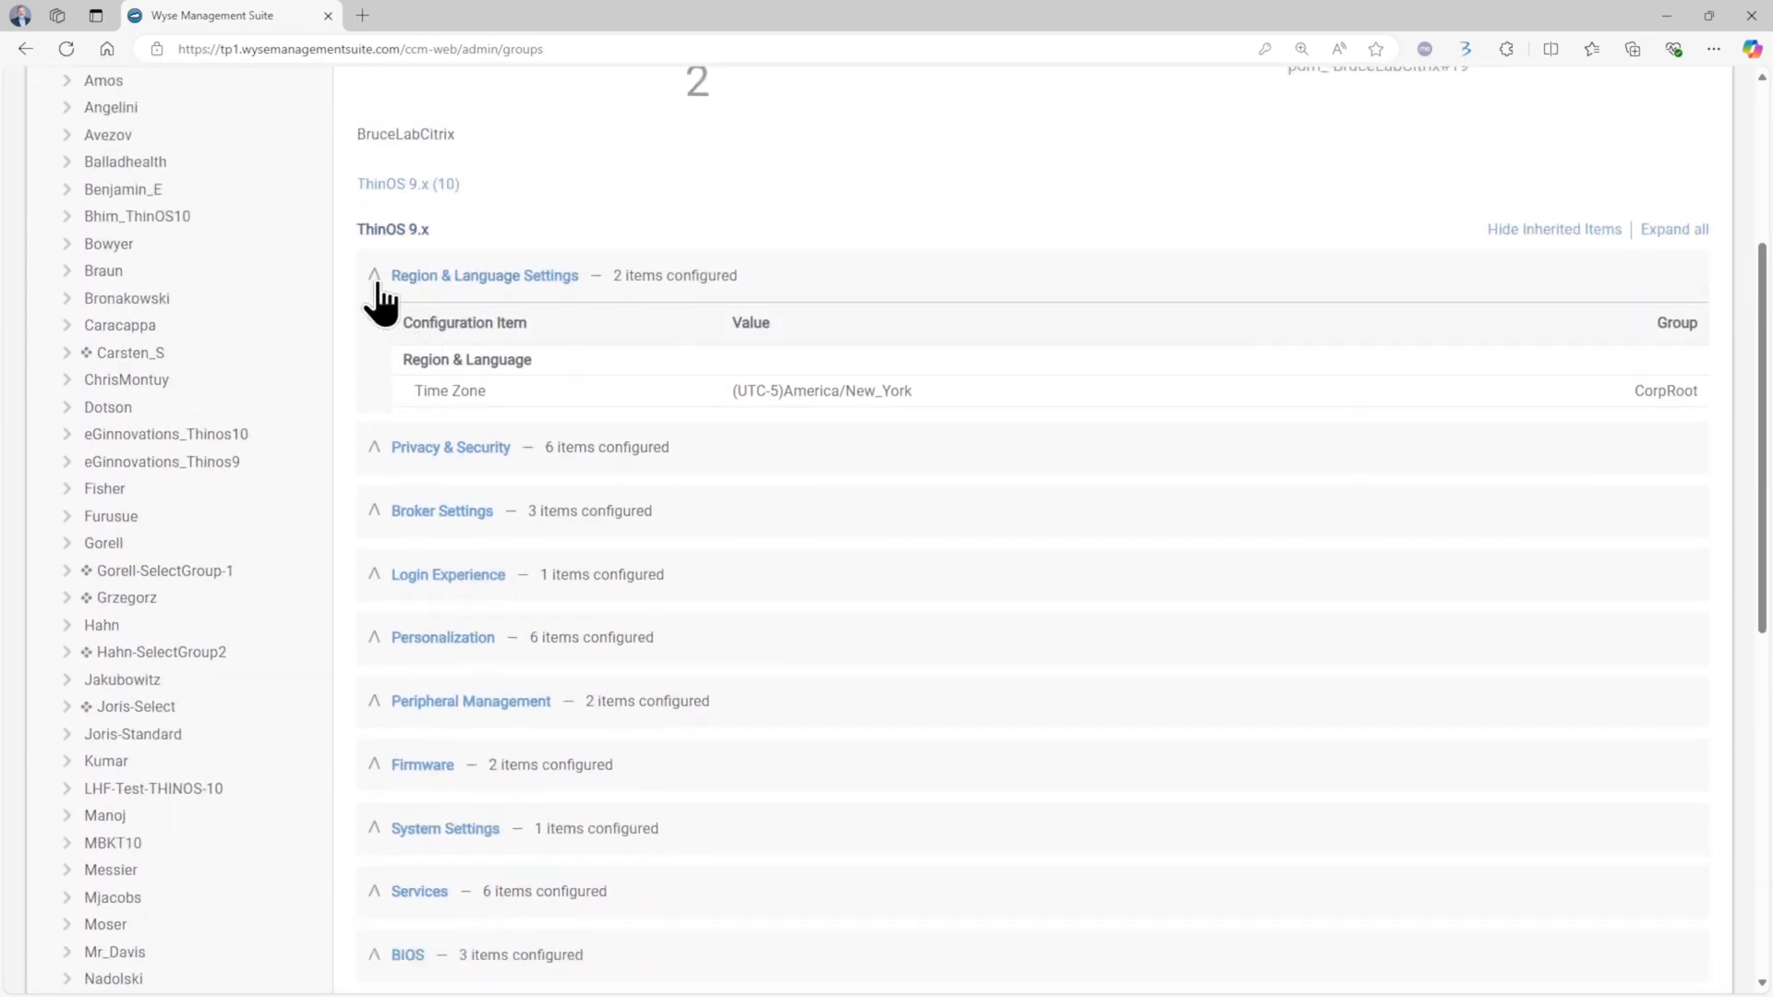
left_click(376, 284)
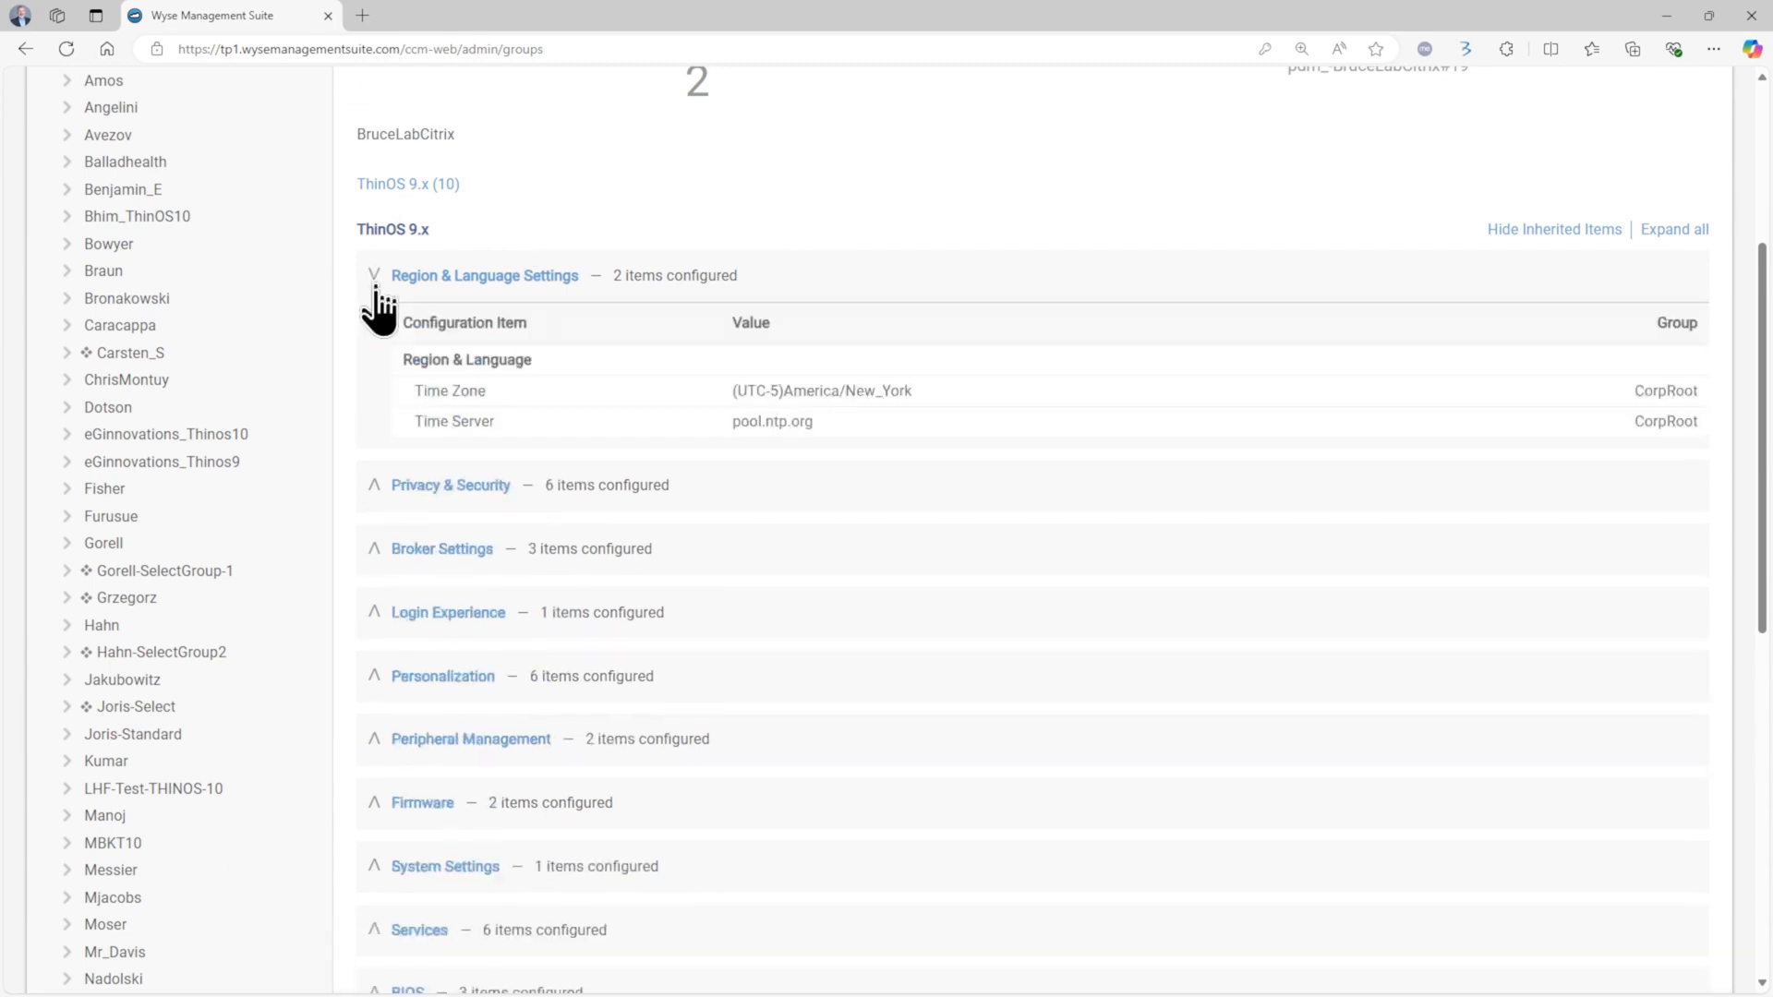
- Expand the Citrix group's Privacy & Security and Broker Settings sections to review their configured items
left_click(374, 485)
scroll(379, 507, "down", 3)
scroll(397, 531, "down", 2)
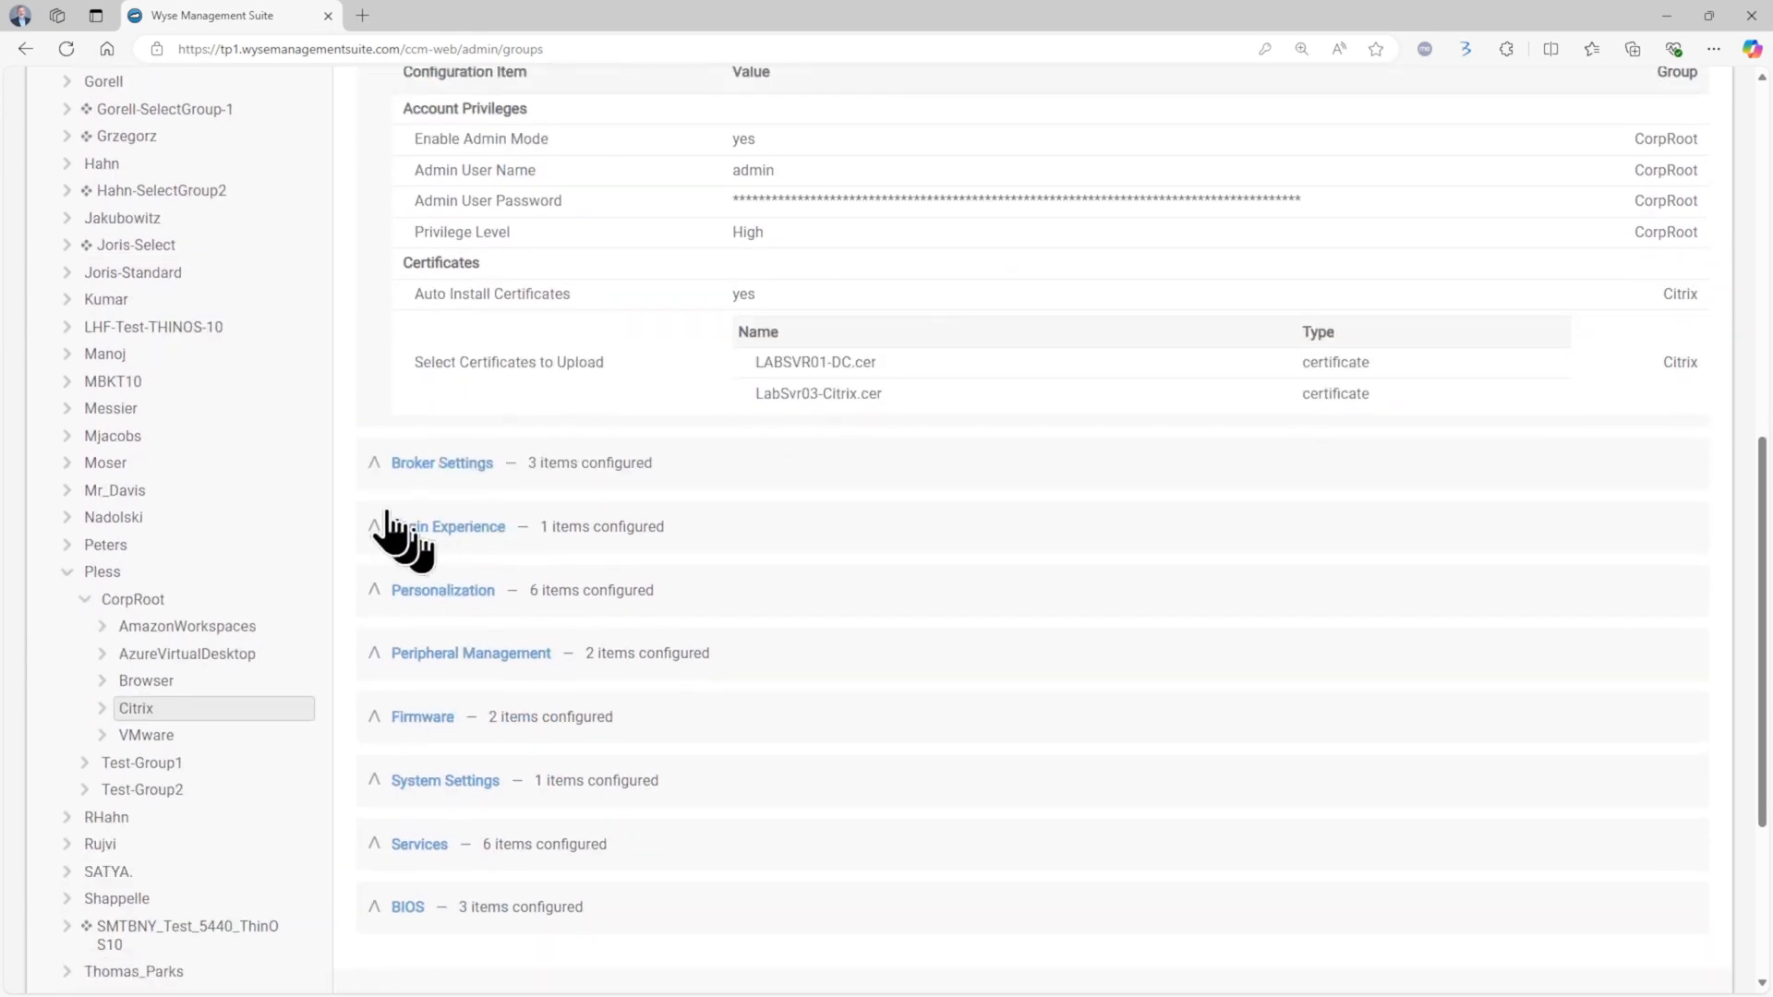
left_click(377, 469)
scroll(407, 498, "down", 2)
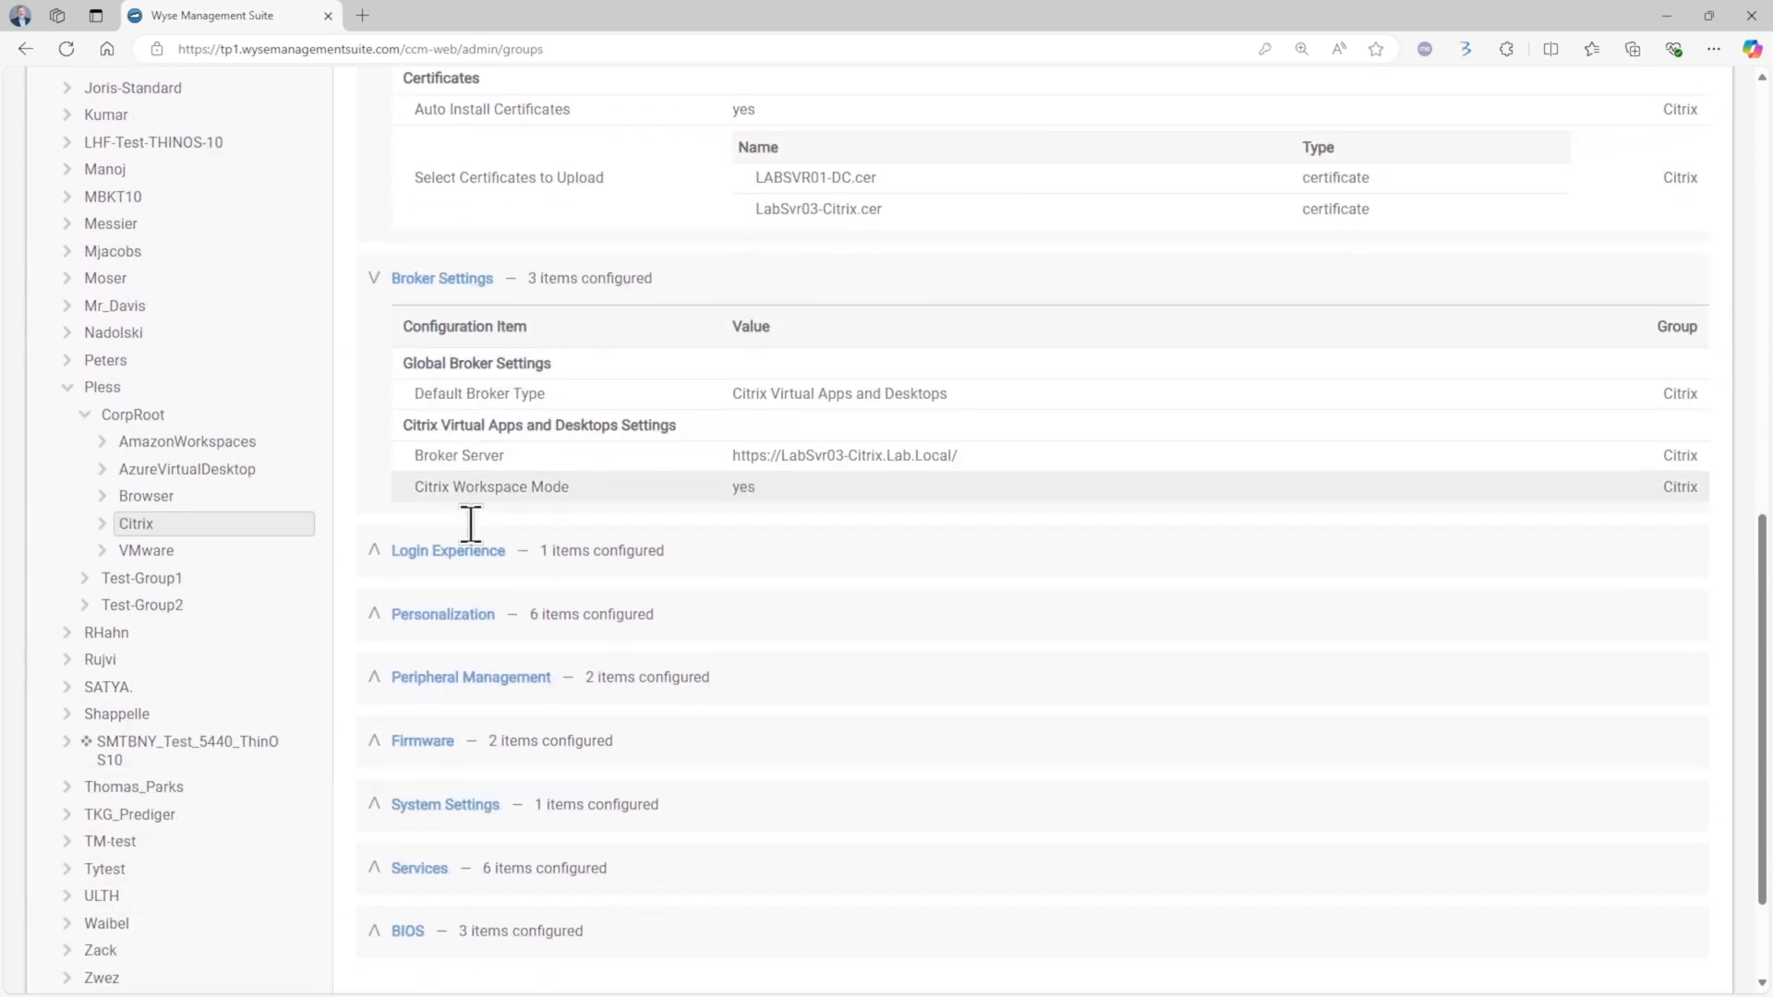
- Expand the Login Experience and Personalization sections to review the default domain, desktop and screen saver settings
left_click(374, 554)
scroll(377, 558, "down", 3)
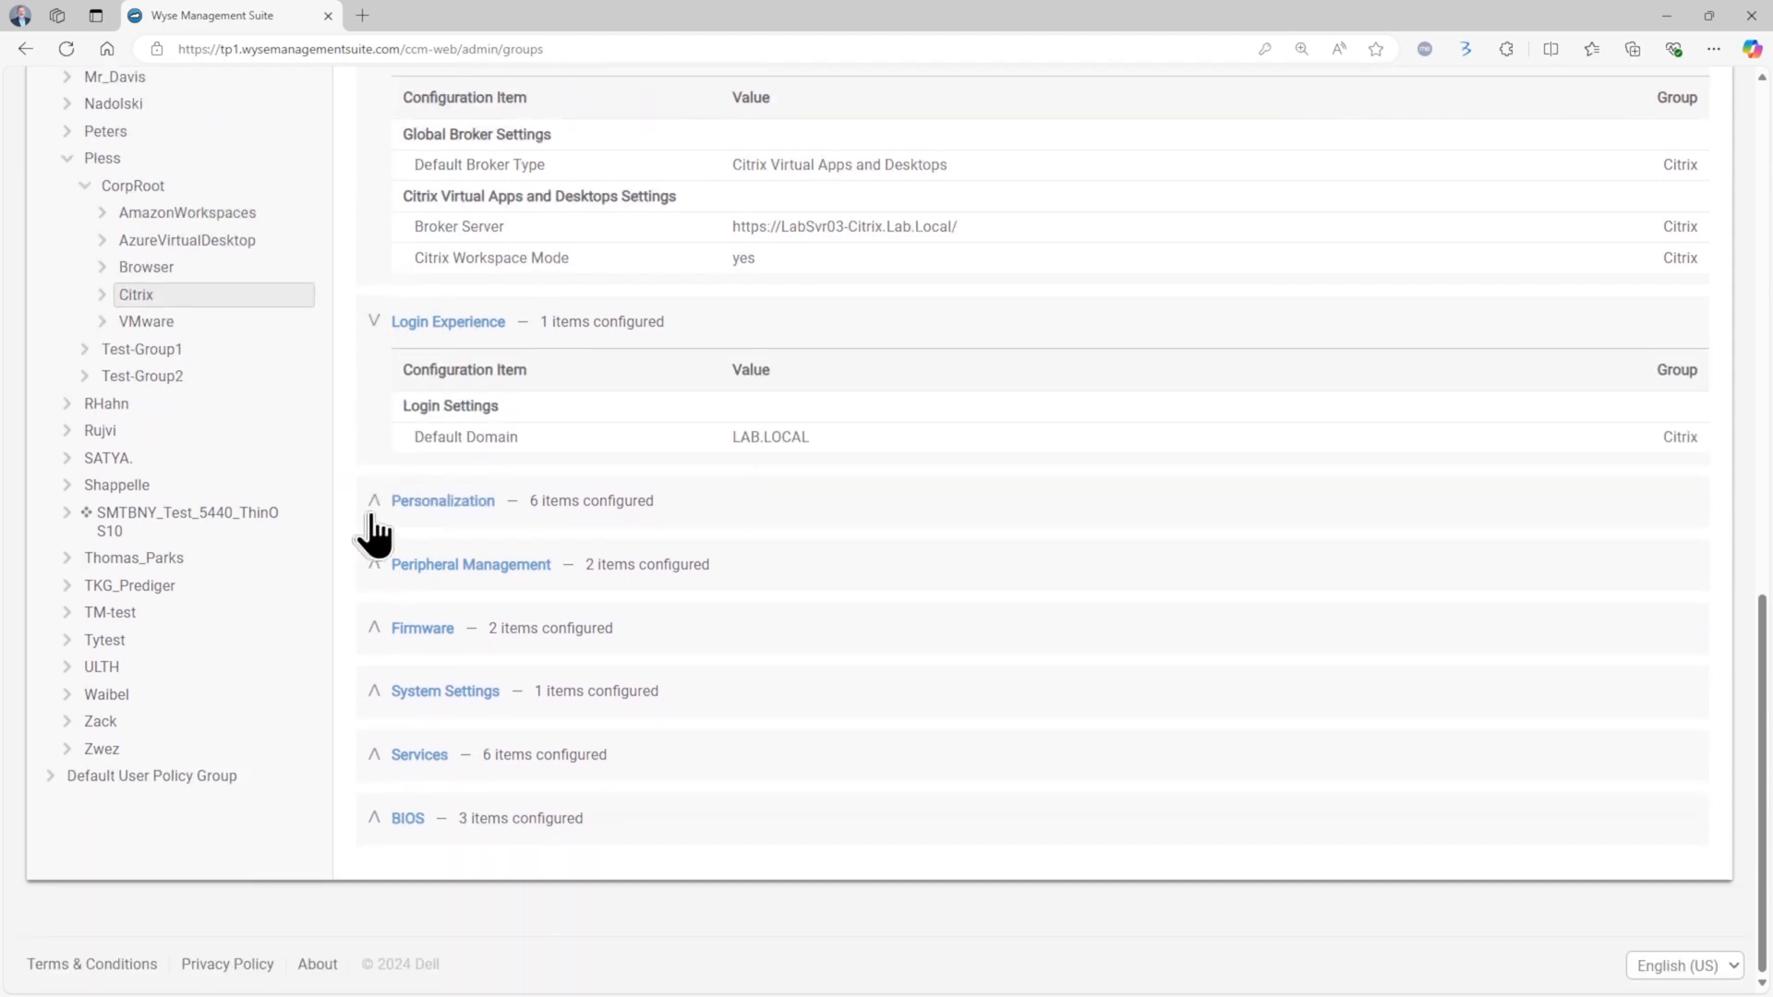
left_click(374, 513)
scroll(384, 531, "down", 3)
scroll(454, 538, "down", 2)
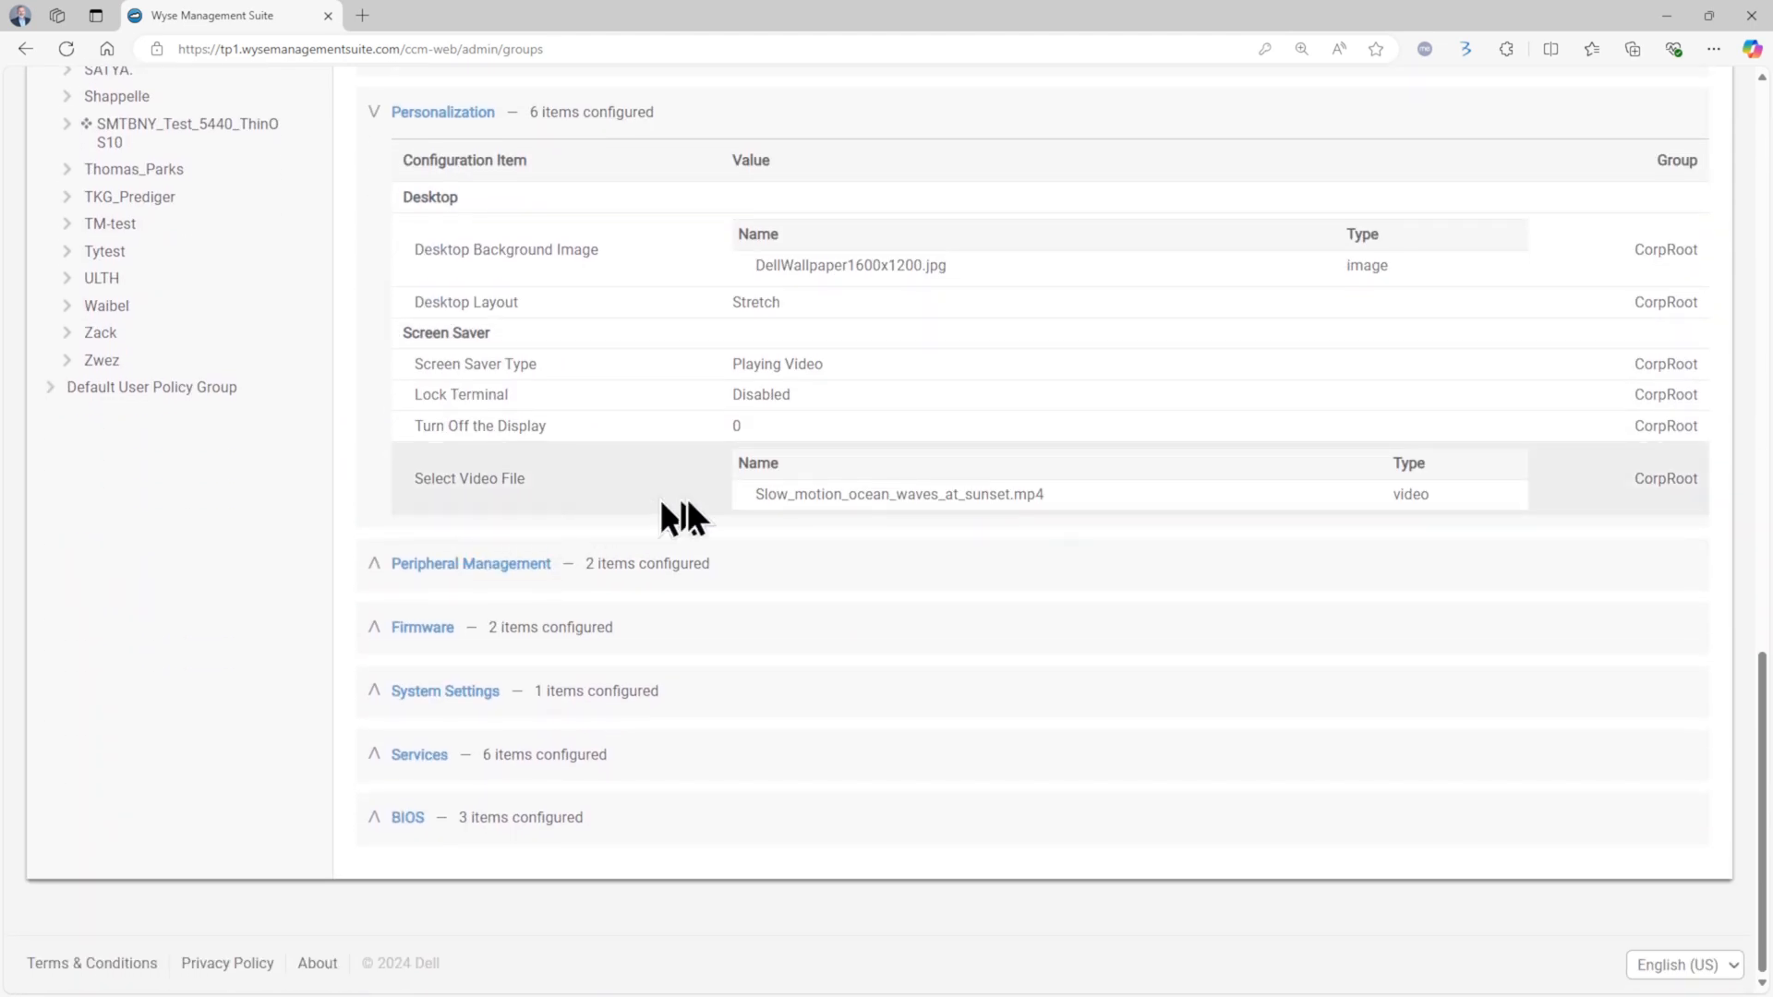
- Expand Peripheral Management and Firmware to review the monitor settings and the assigned firmware and application packages
left_click(368, 580)
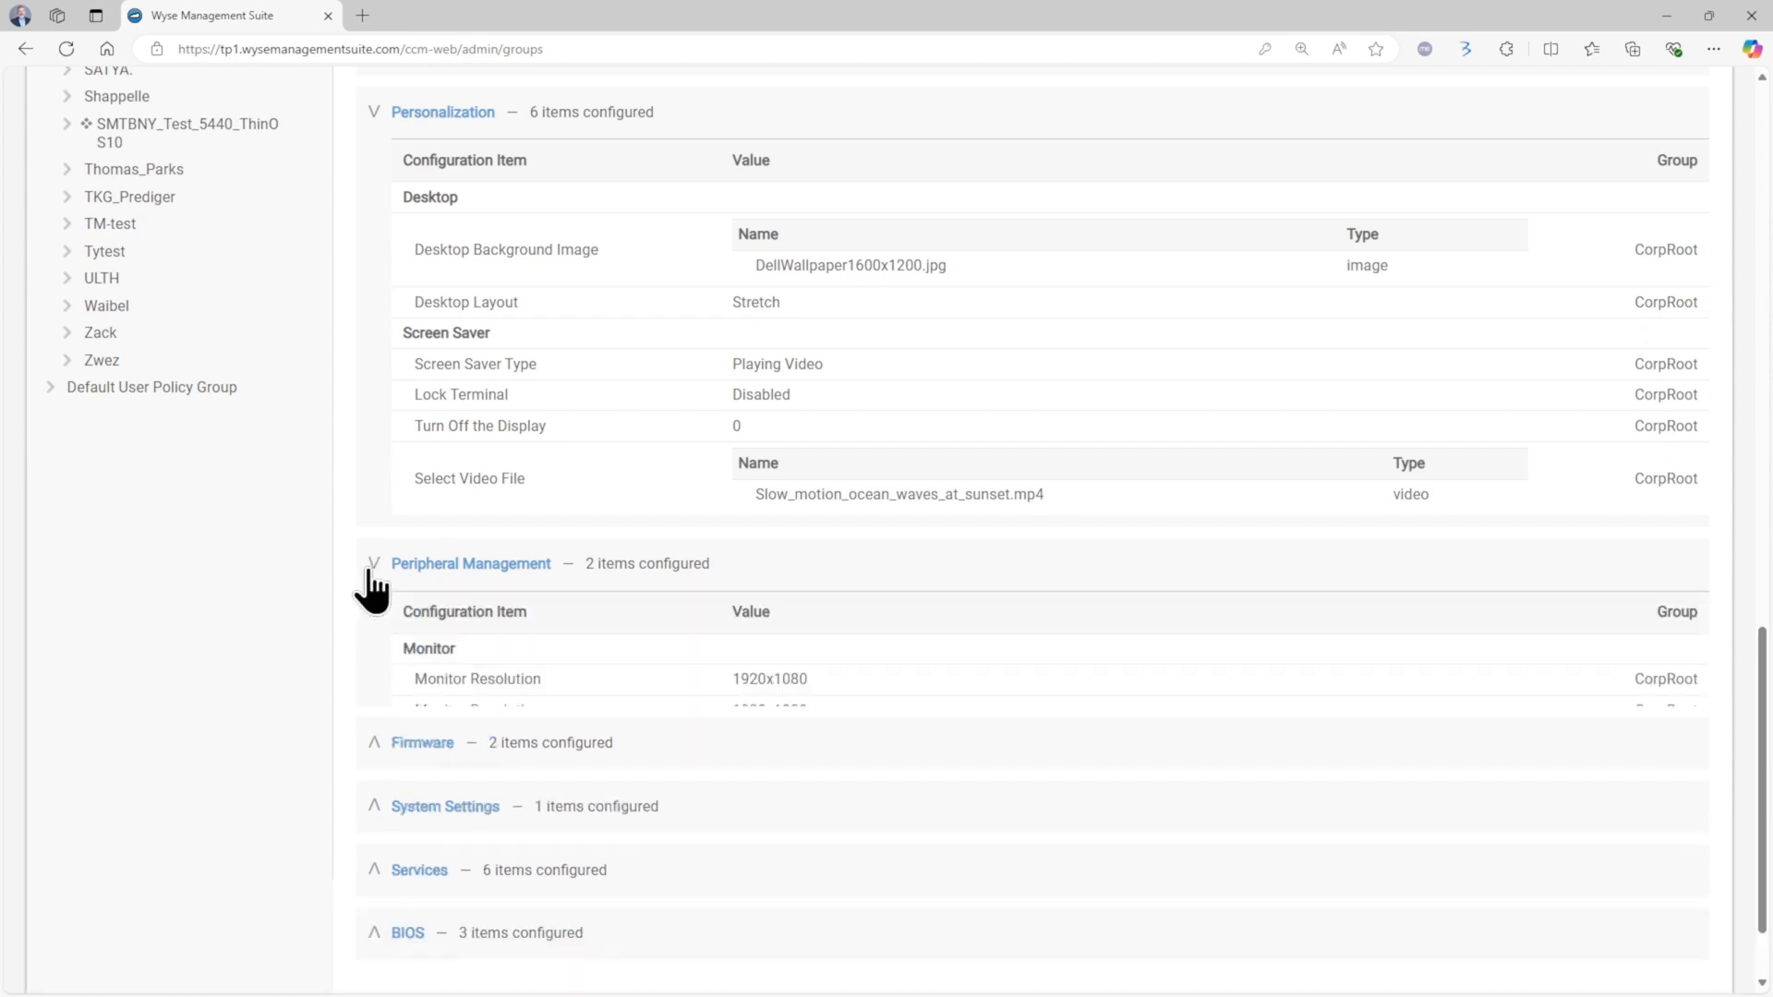
scroll(379, 609, "down", 2)
left_click(376, 628)
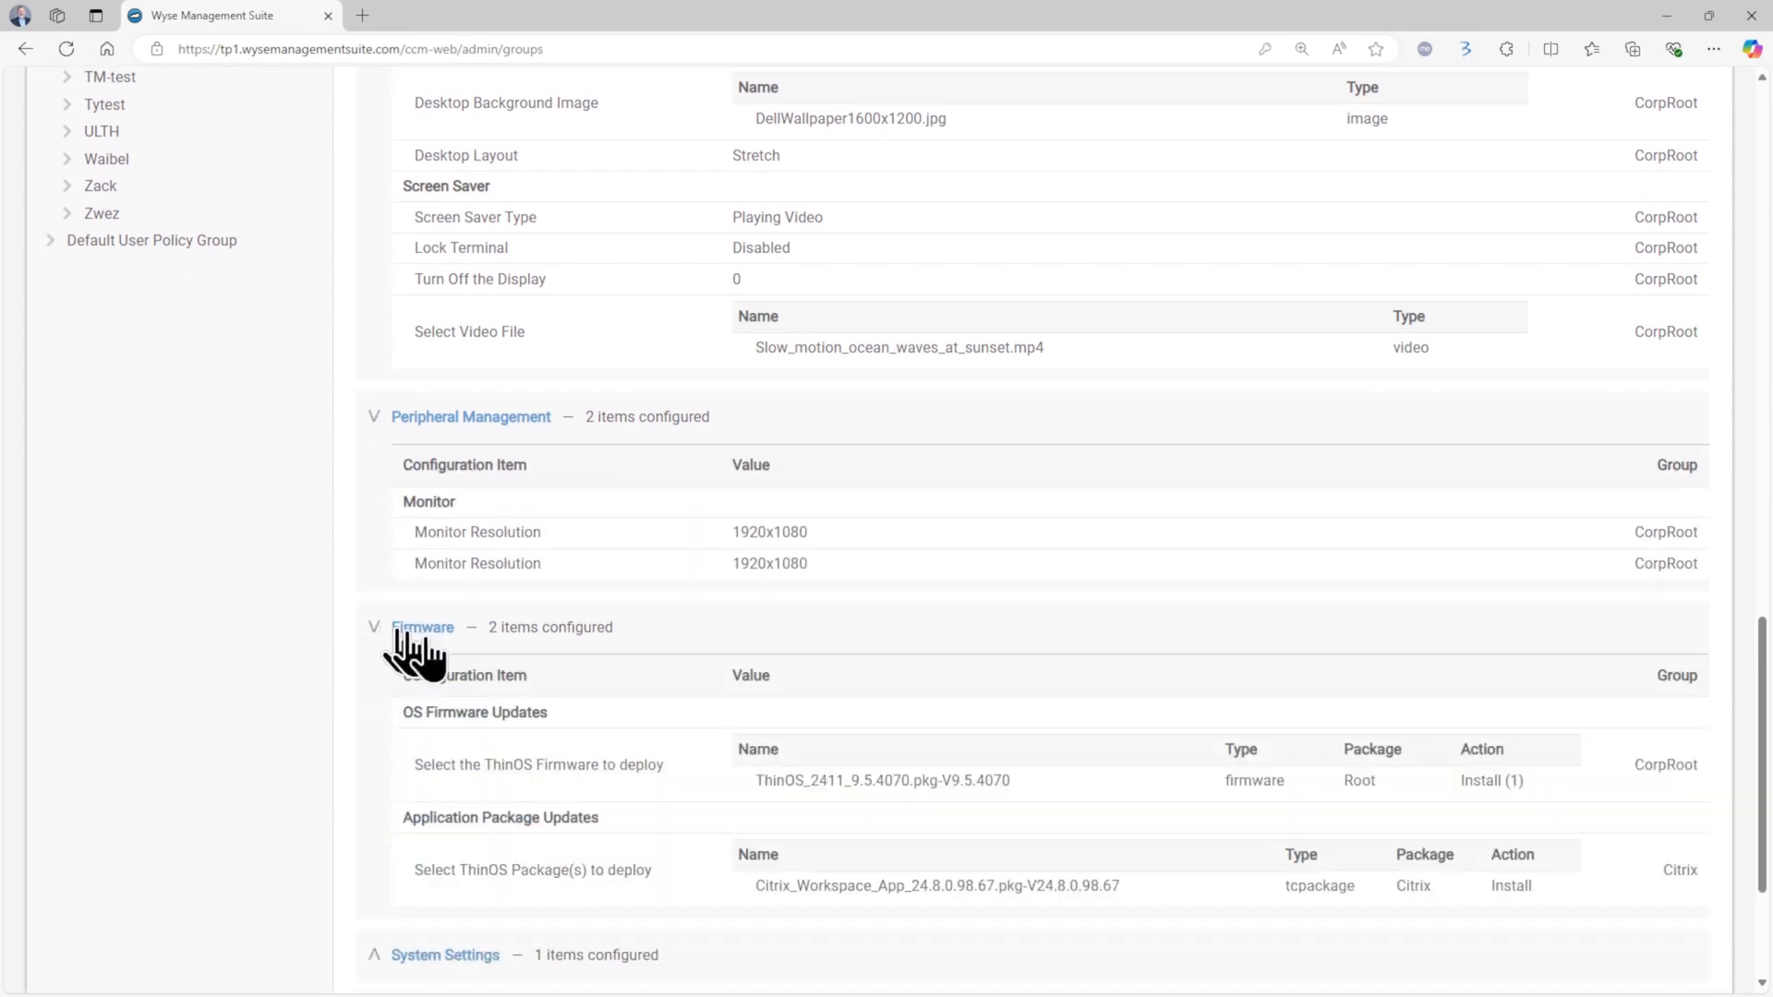
scroll(554, 651, "down", 2)
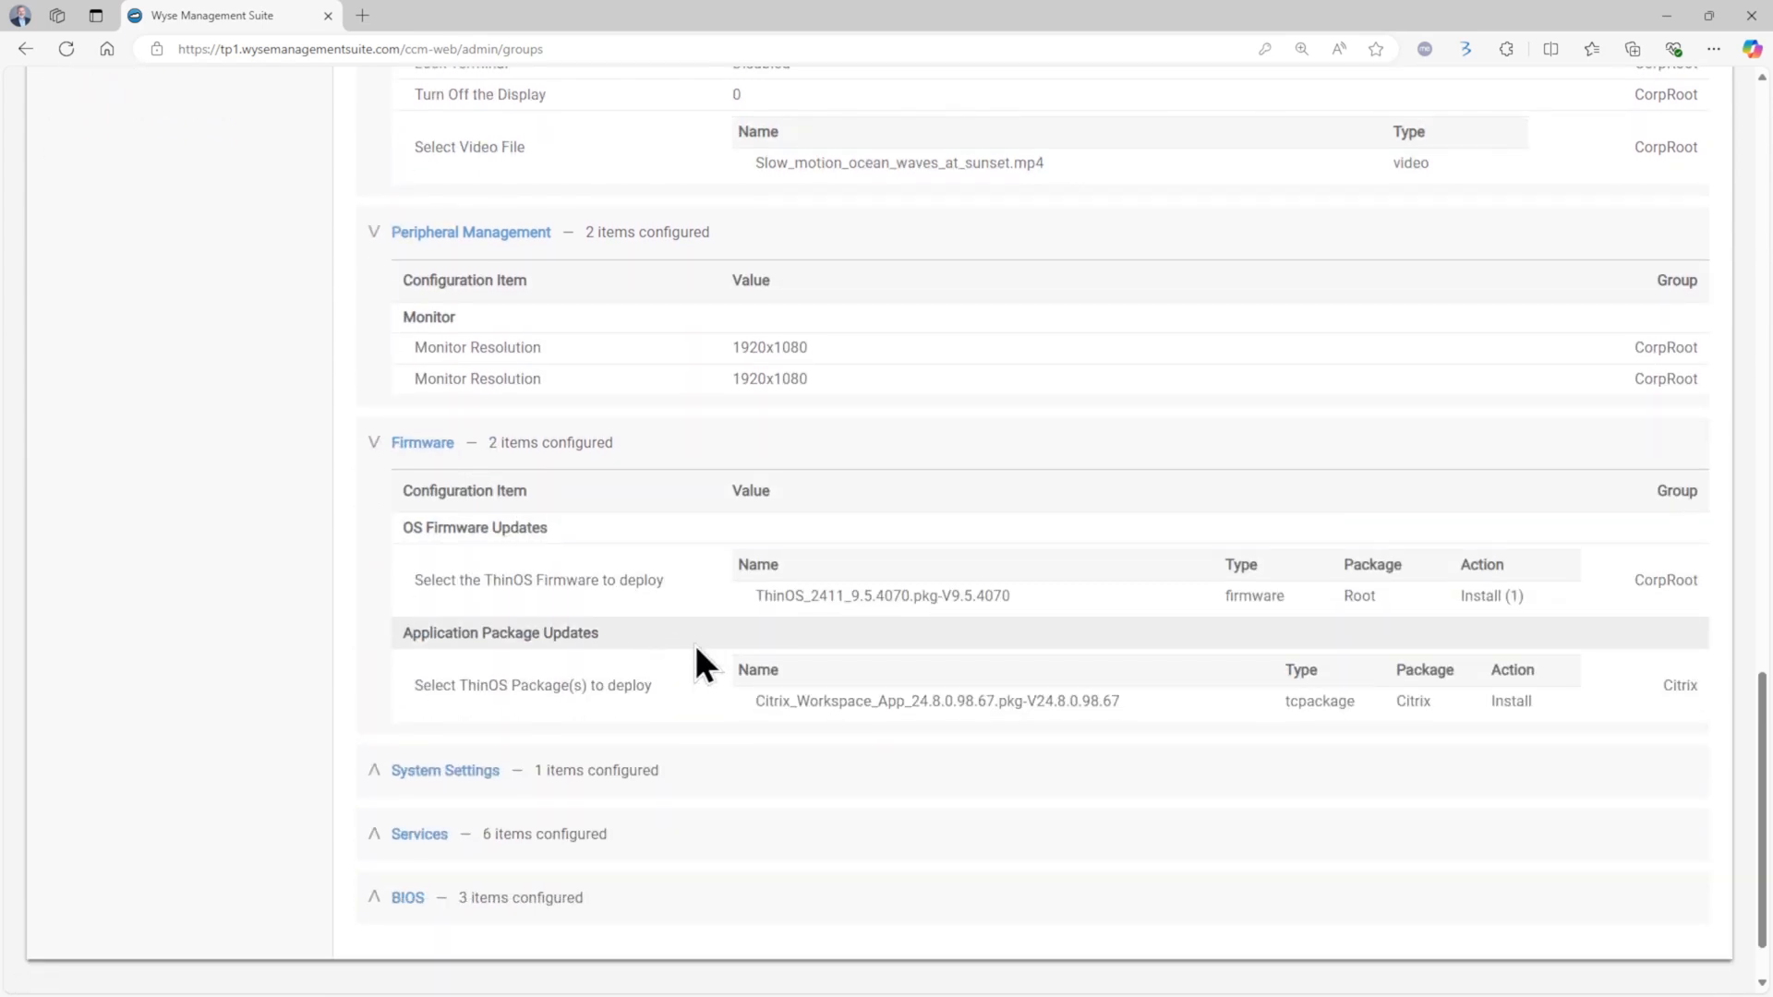
- Expand System Settings, Services and BIOS to review the power, remote shadow and BIOS settings
left_click(377, 775)
scroll(397, 785, "down", 2)
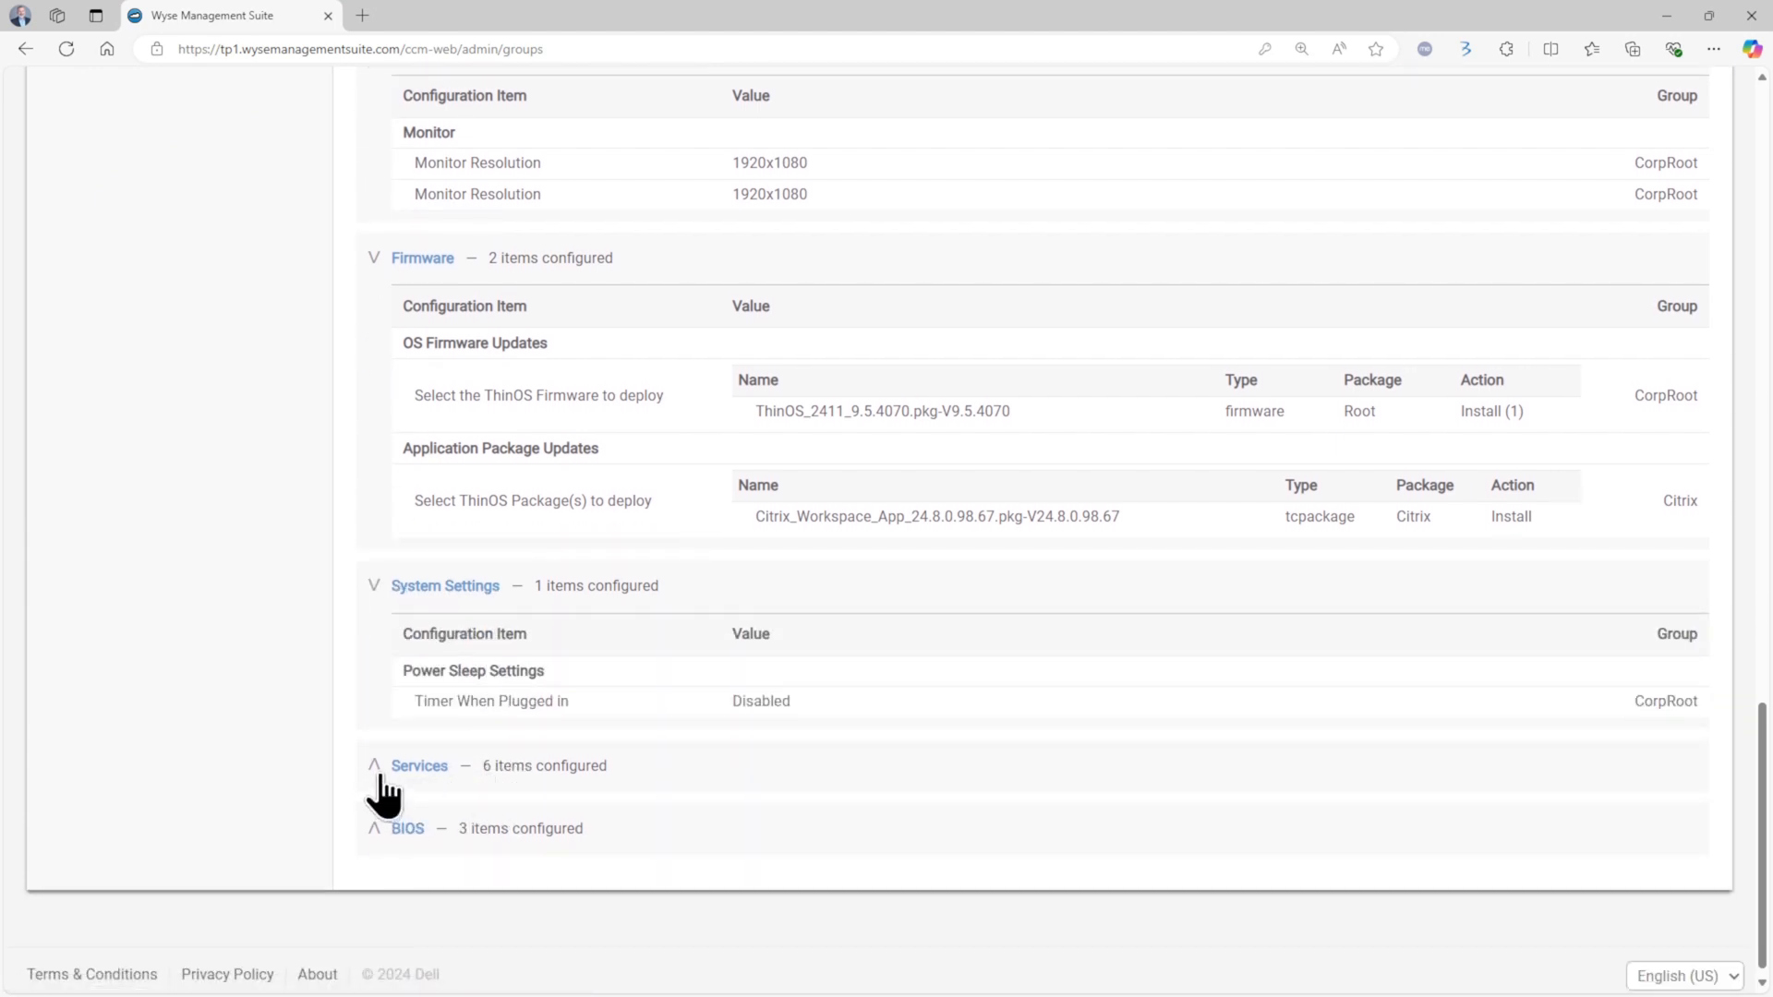
left_click(378, 780)
scroll(571, 781, "down", 3)
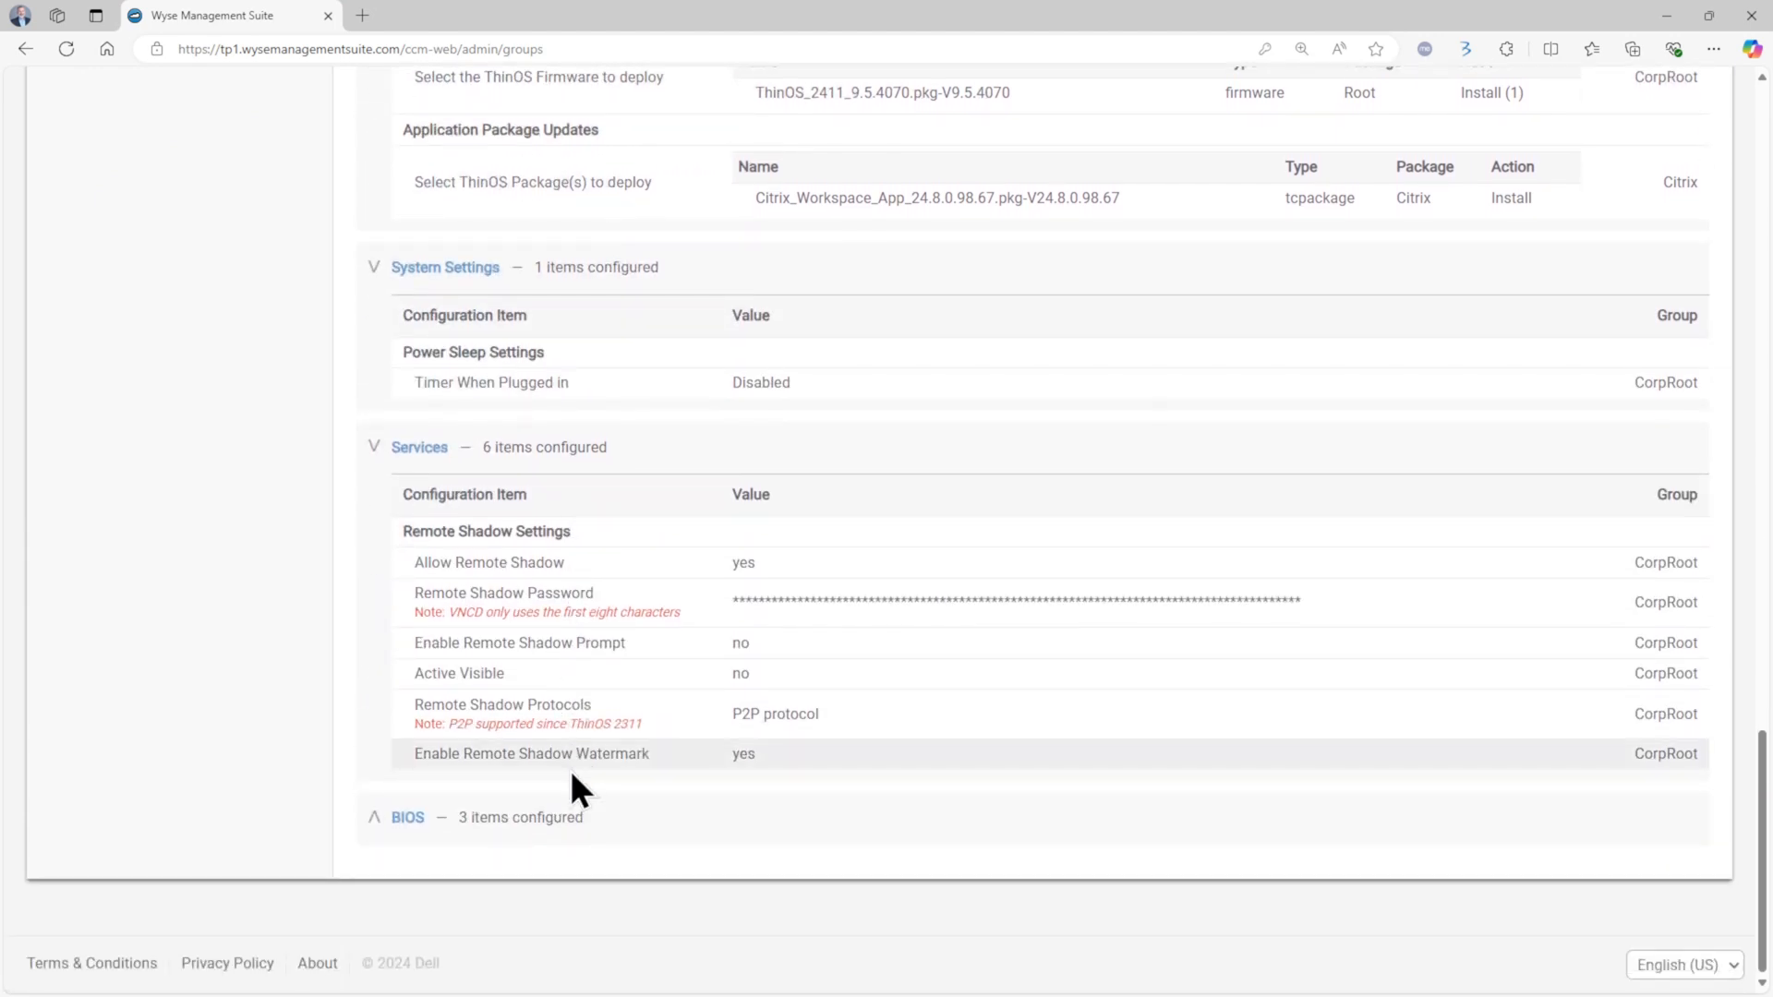
left_click(378, 822)
scroll(519, 811, "down", 2)
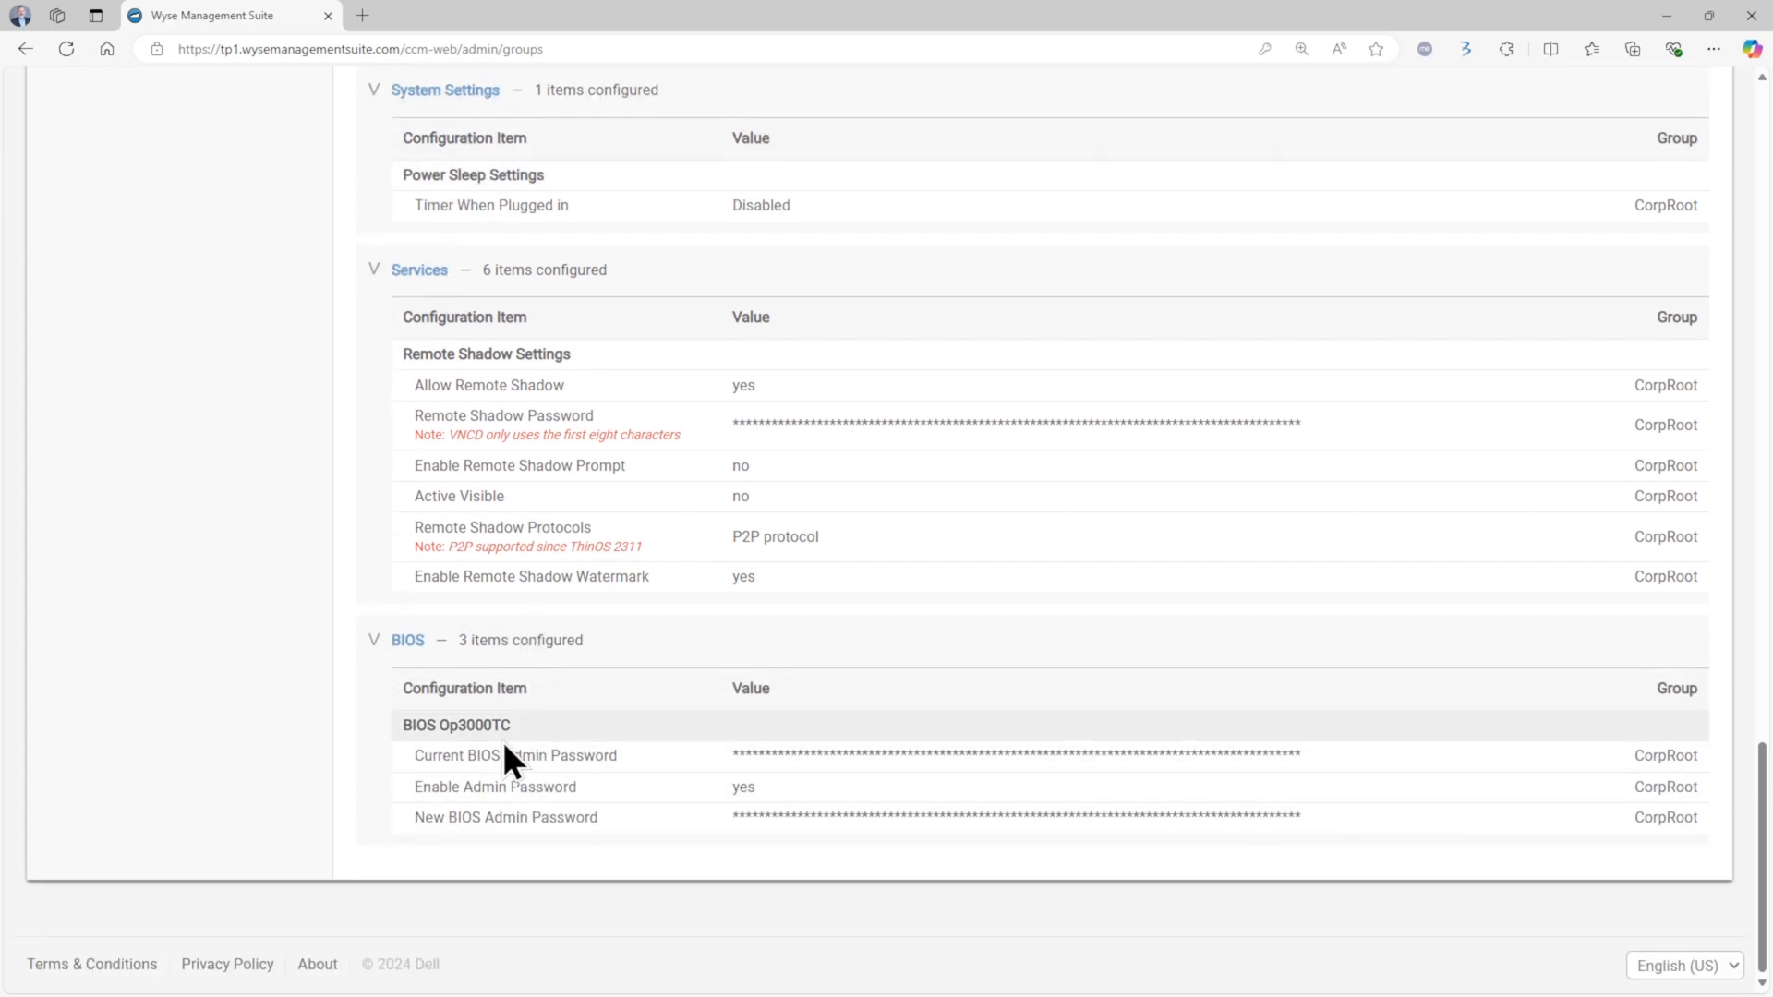
- Collapse the Login Experience, Broker Settings, Privacy & Security, and Region & Language Settings sections
scroll(505, 744, "up", 14)
left_click(404, 218)
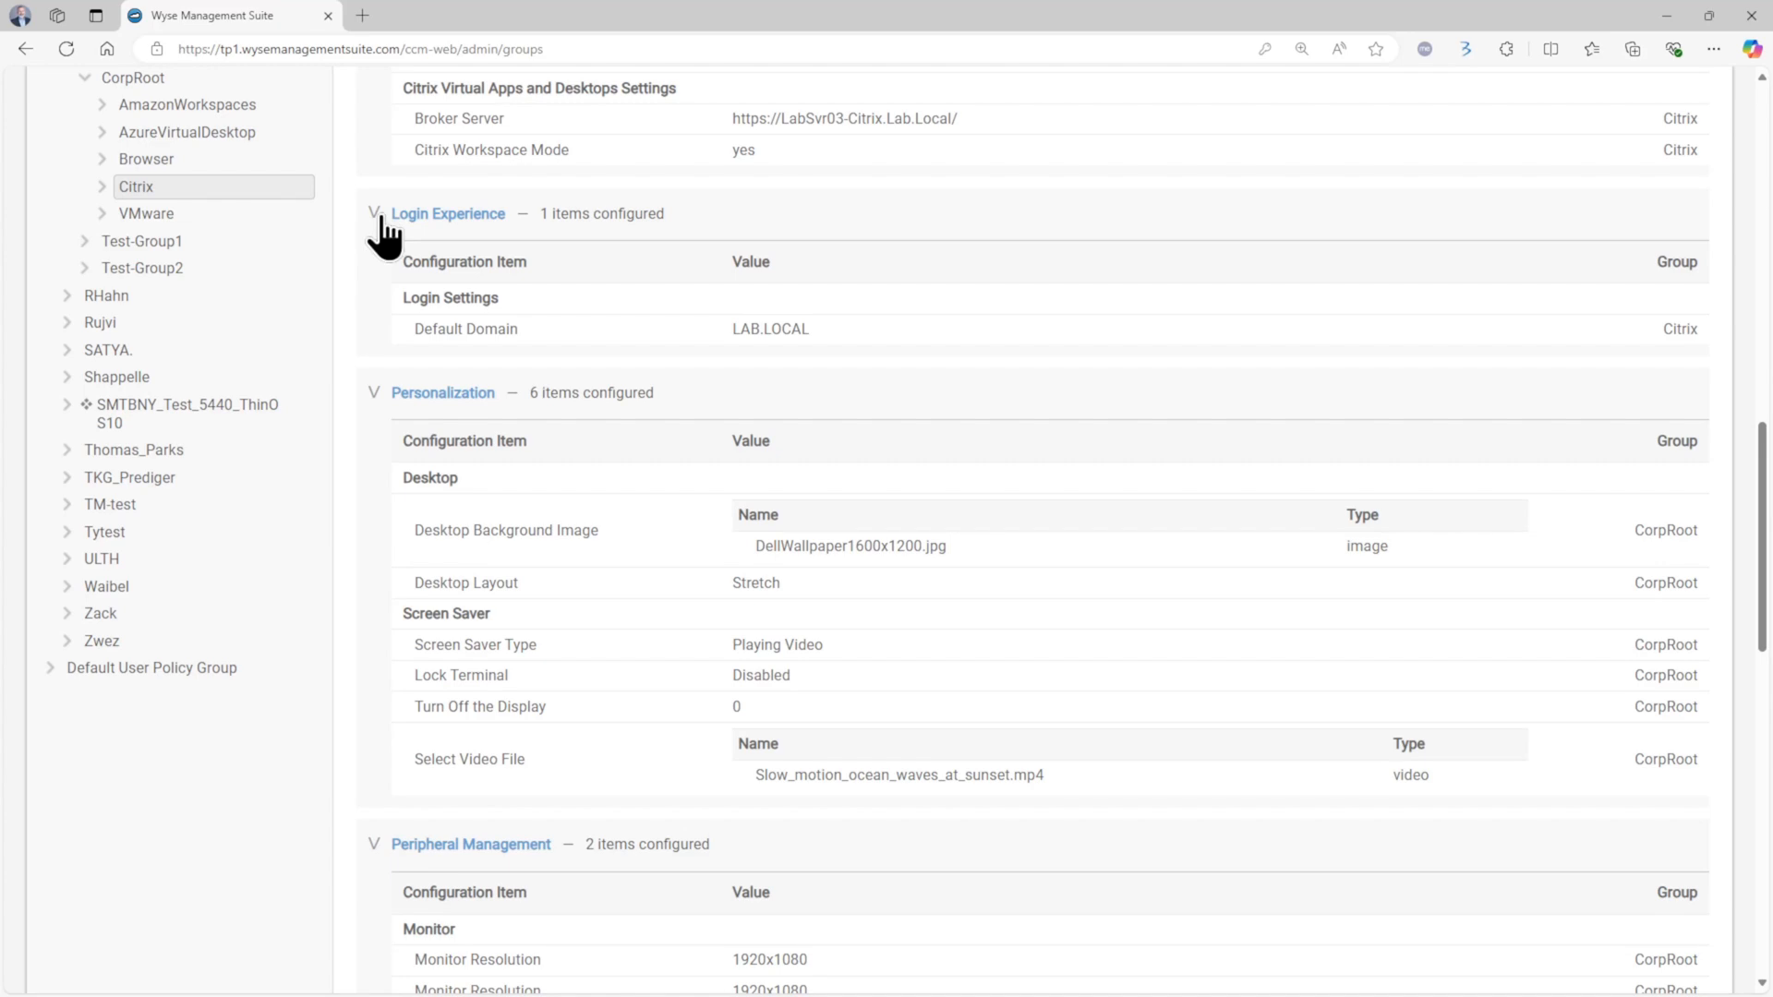
scroll(384, 238, "up", 4)
left_click(374, 314)
scroll(396, 314, "up", 4)
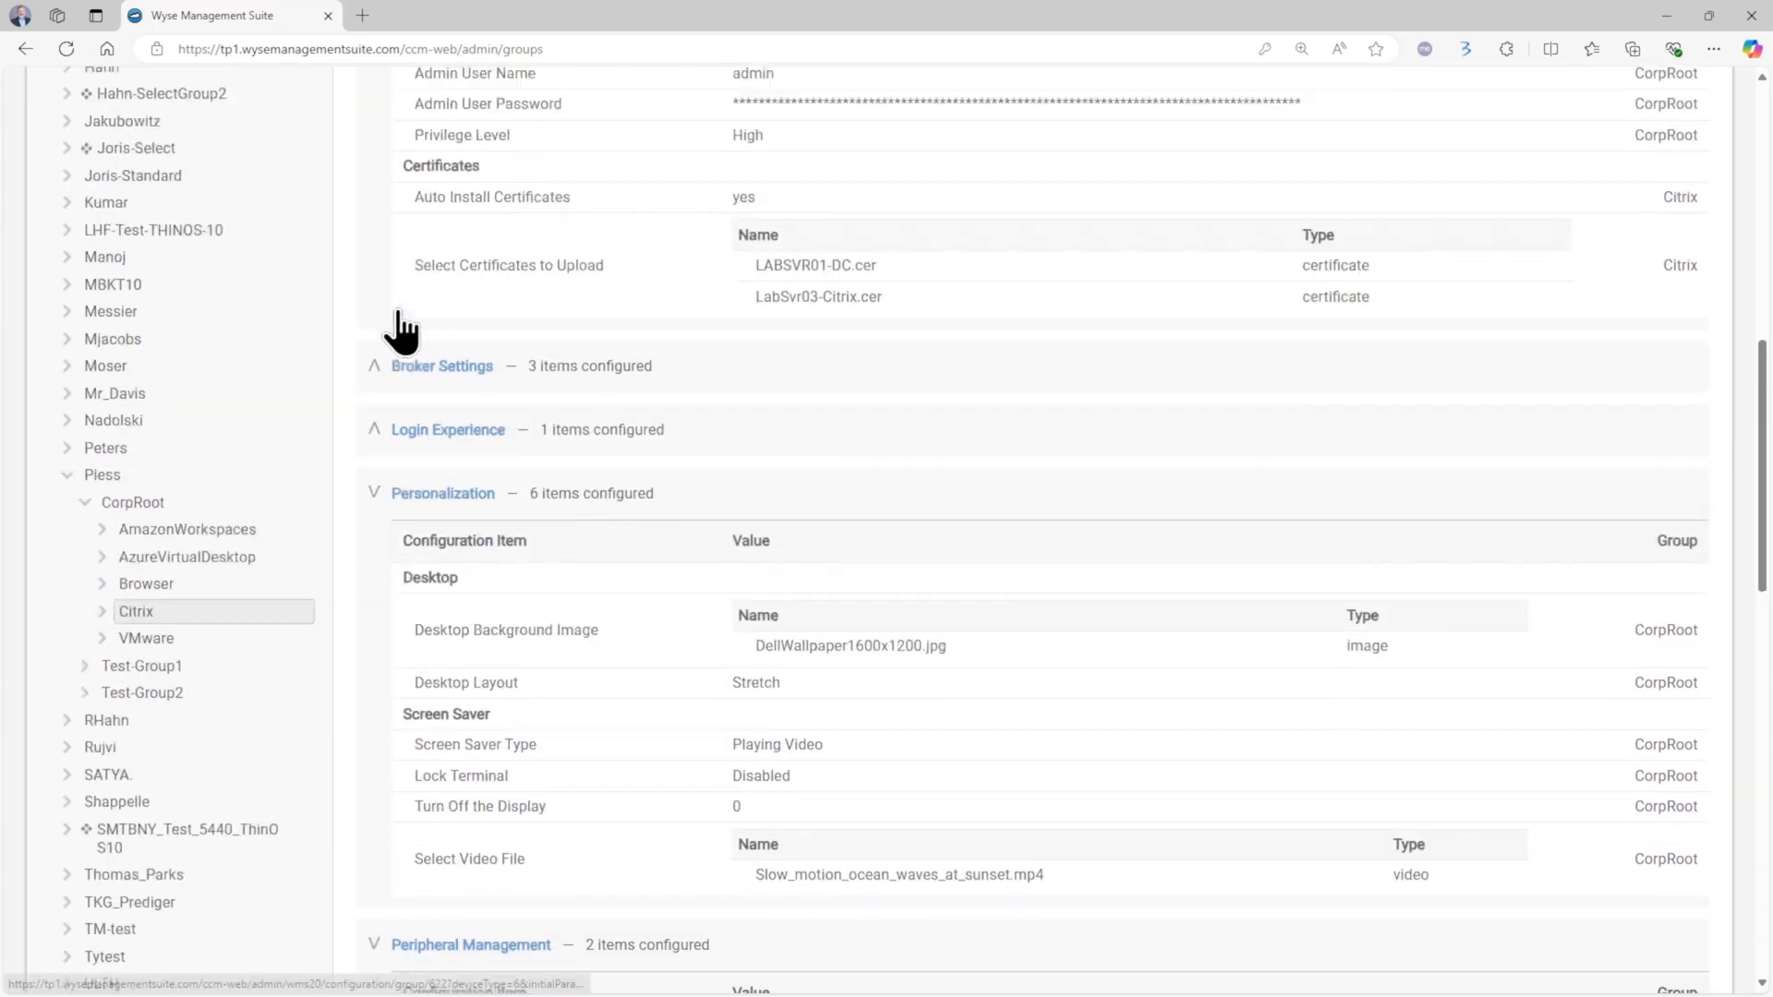
left_click(378, 242)
scroll(377, 248, "up", 4)
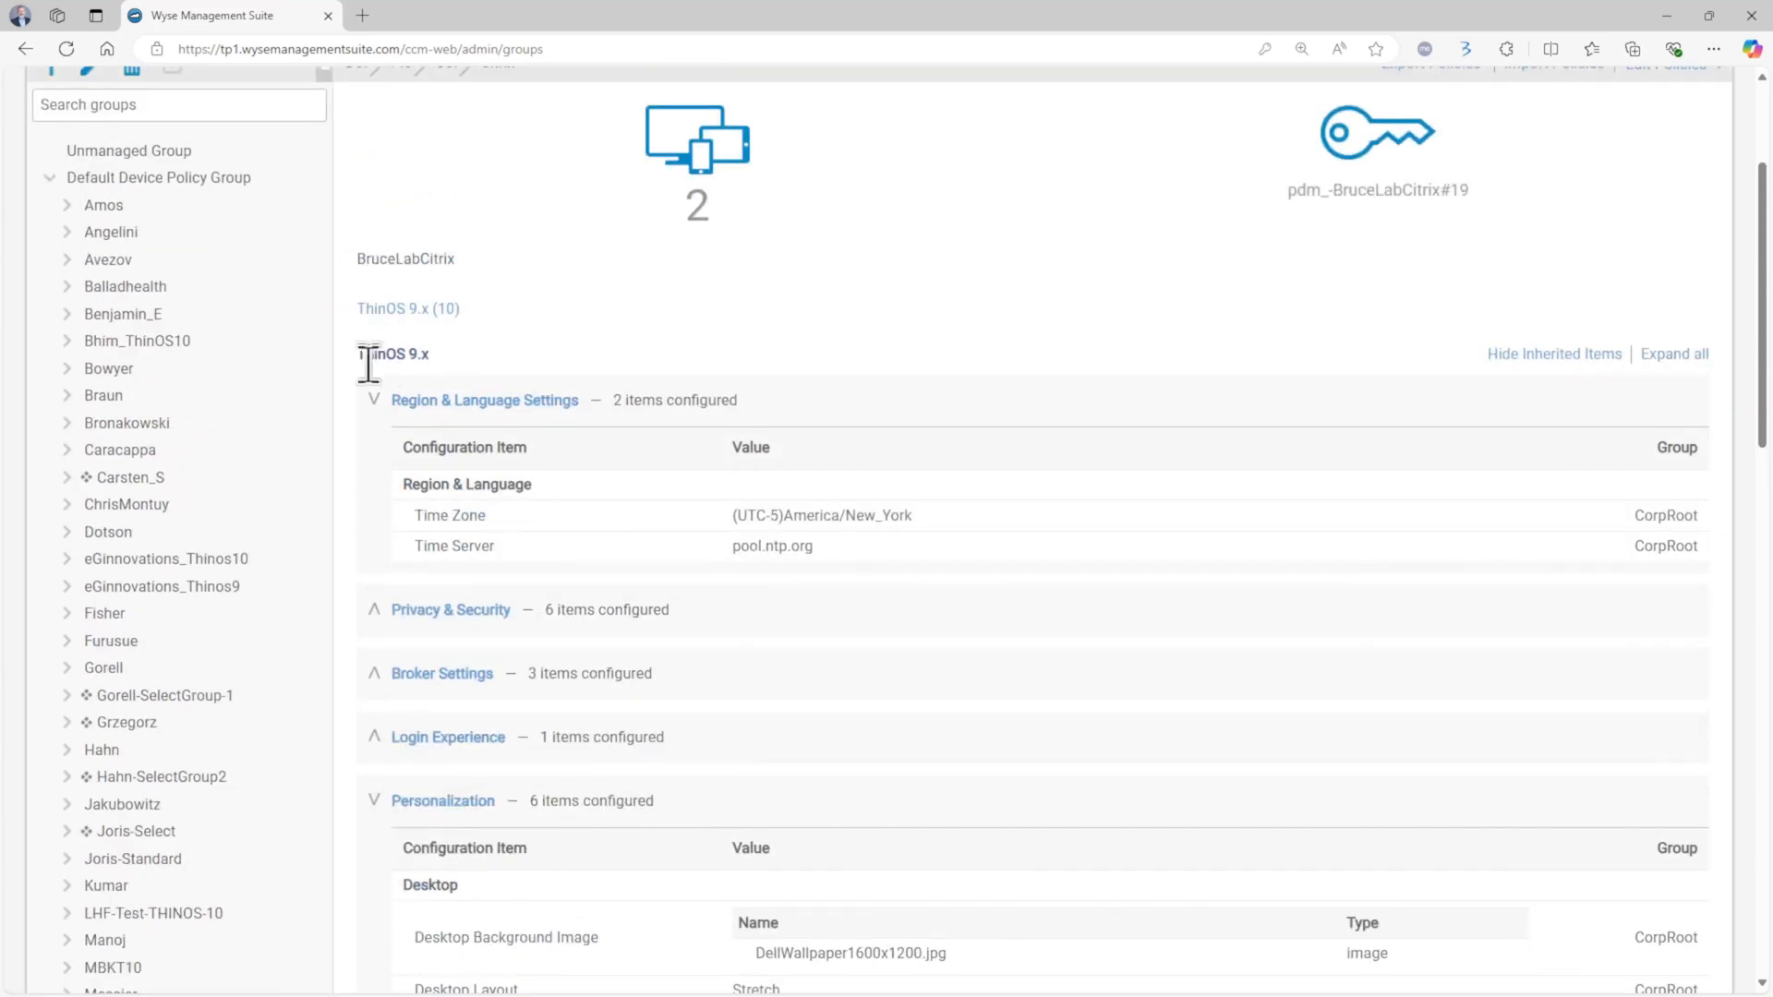
left_click(375, 405)
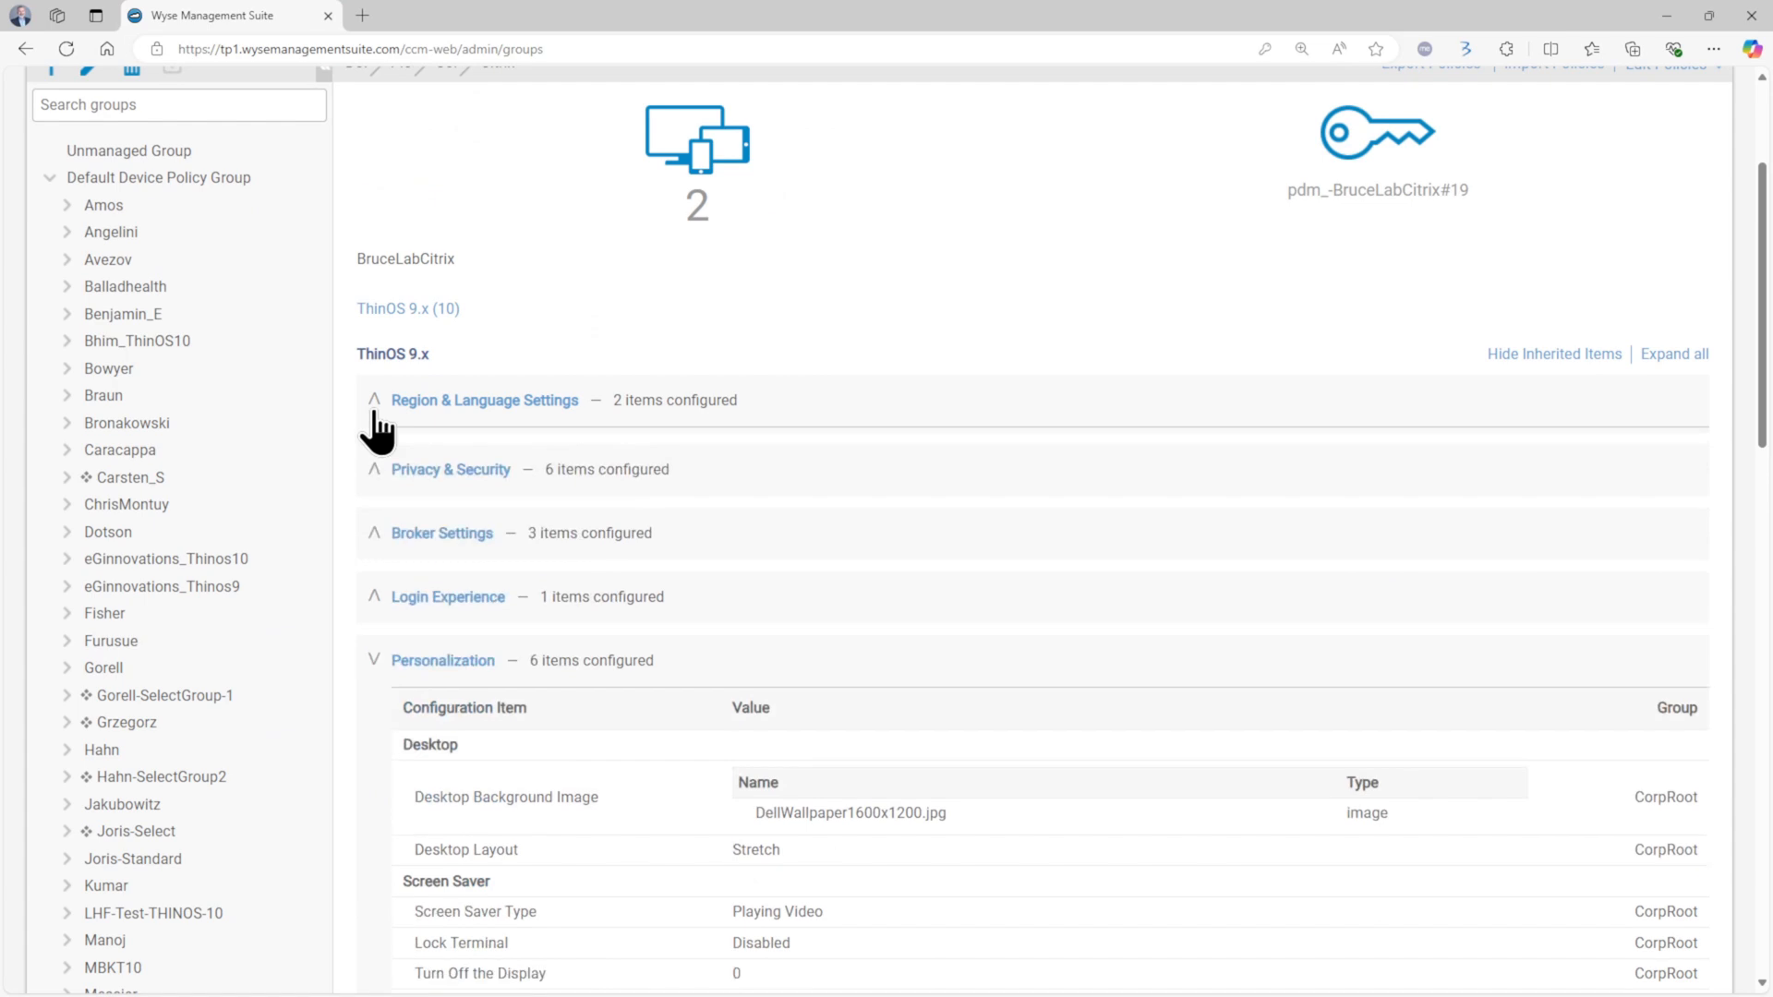
- Collapse the Personalization, Peripheral Management, Firmware, System Settings and Services sections
left_click(374, 656)
left_click(375, 719)
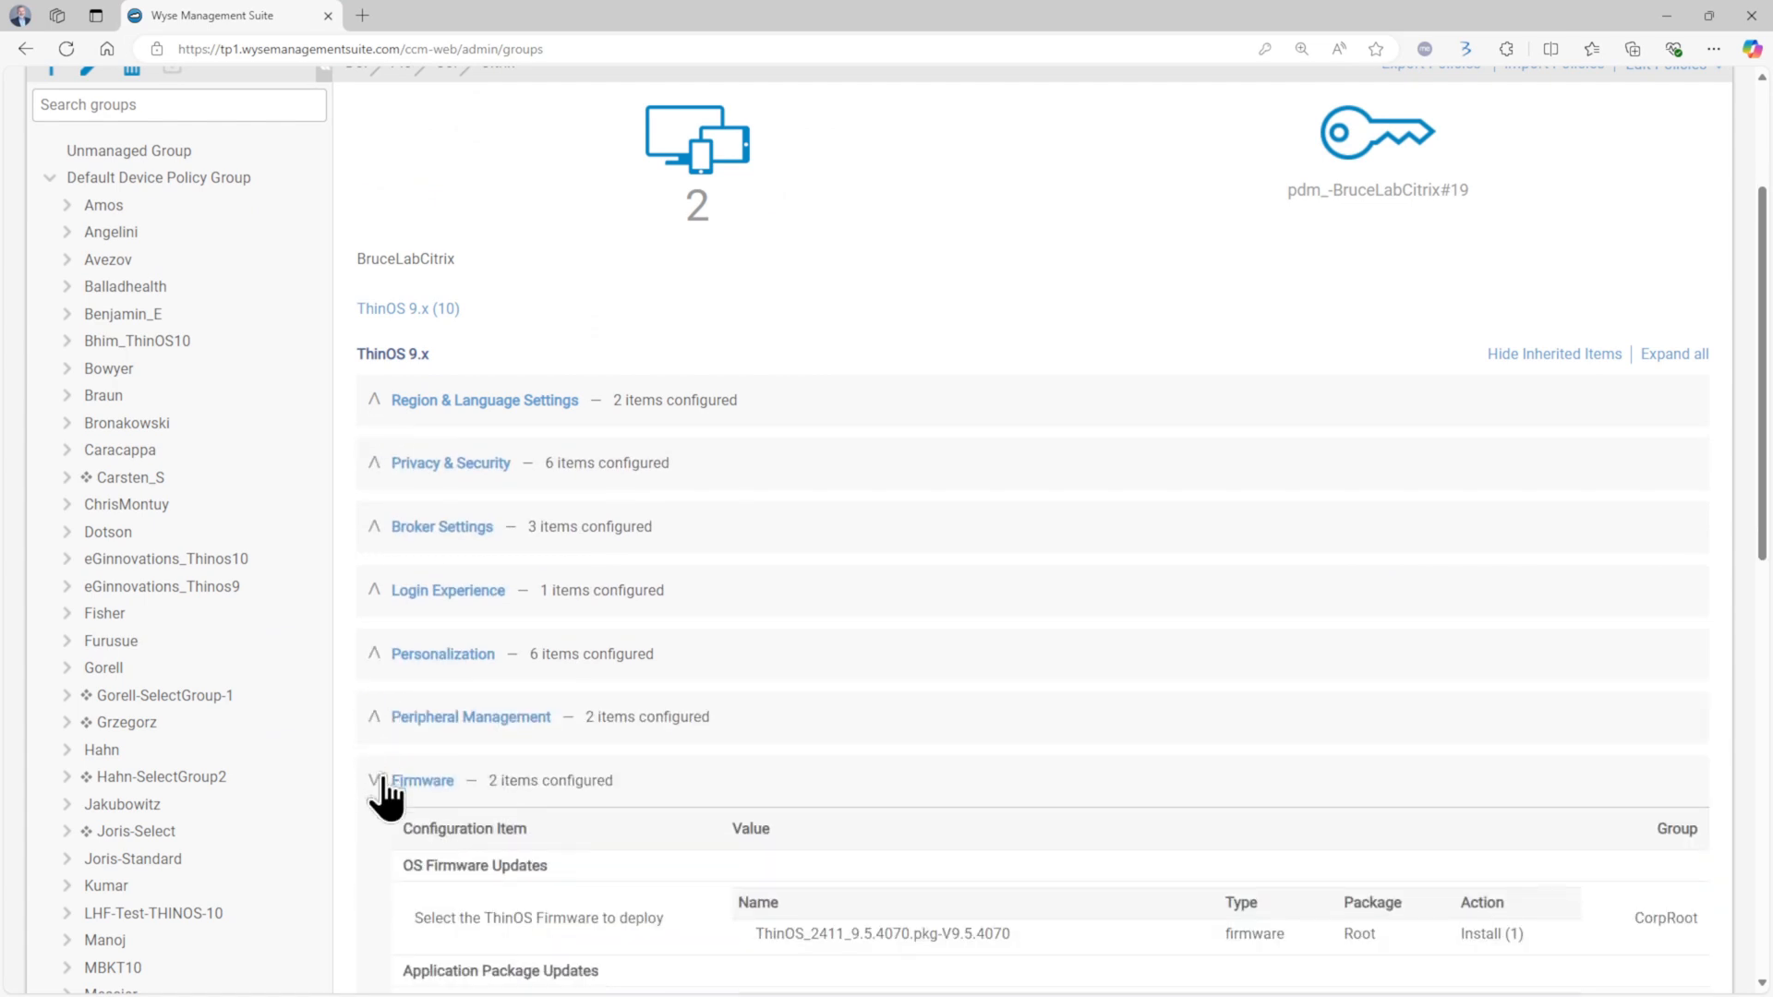
left_click(375, 781)
left_click(375, 846)
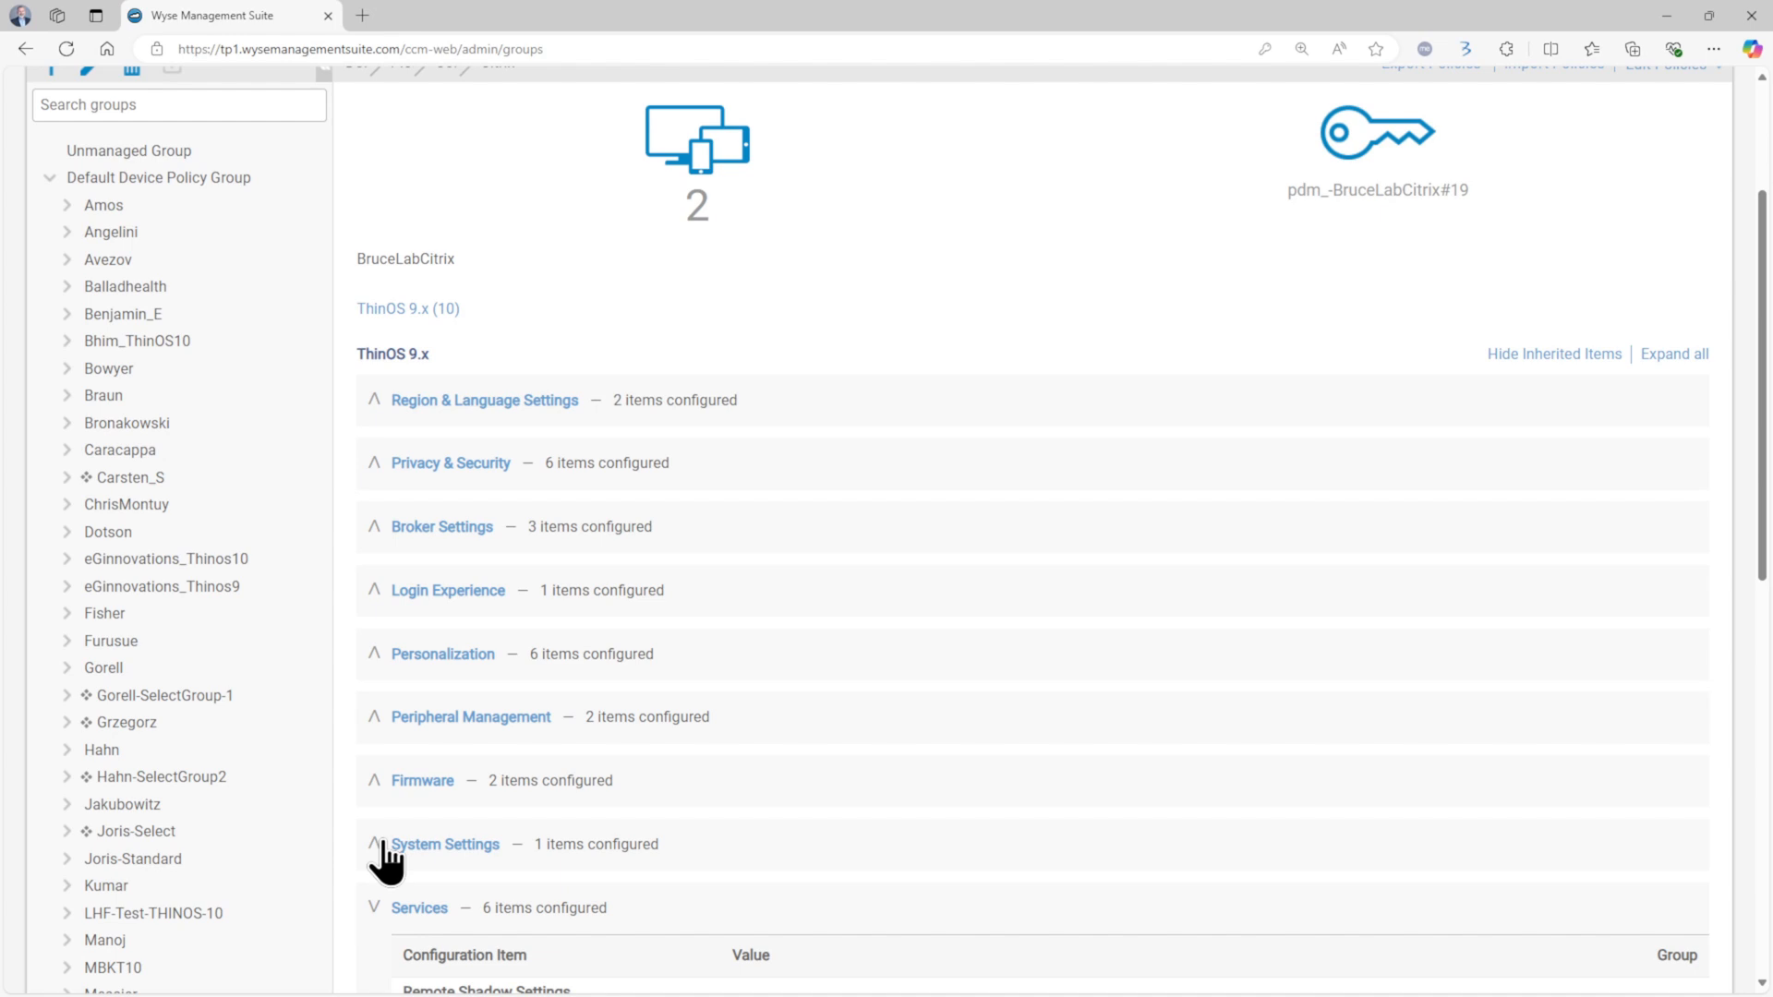
left_click(375, 909)
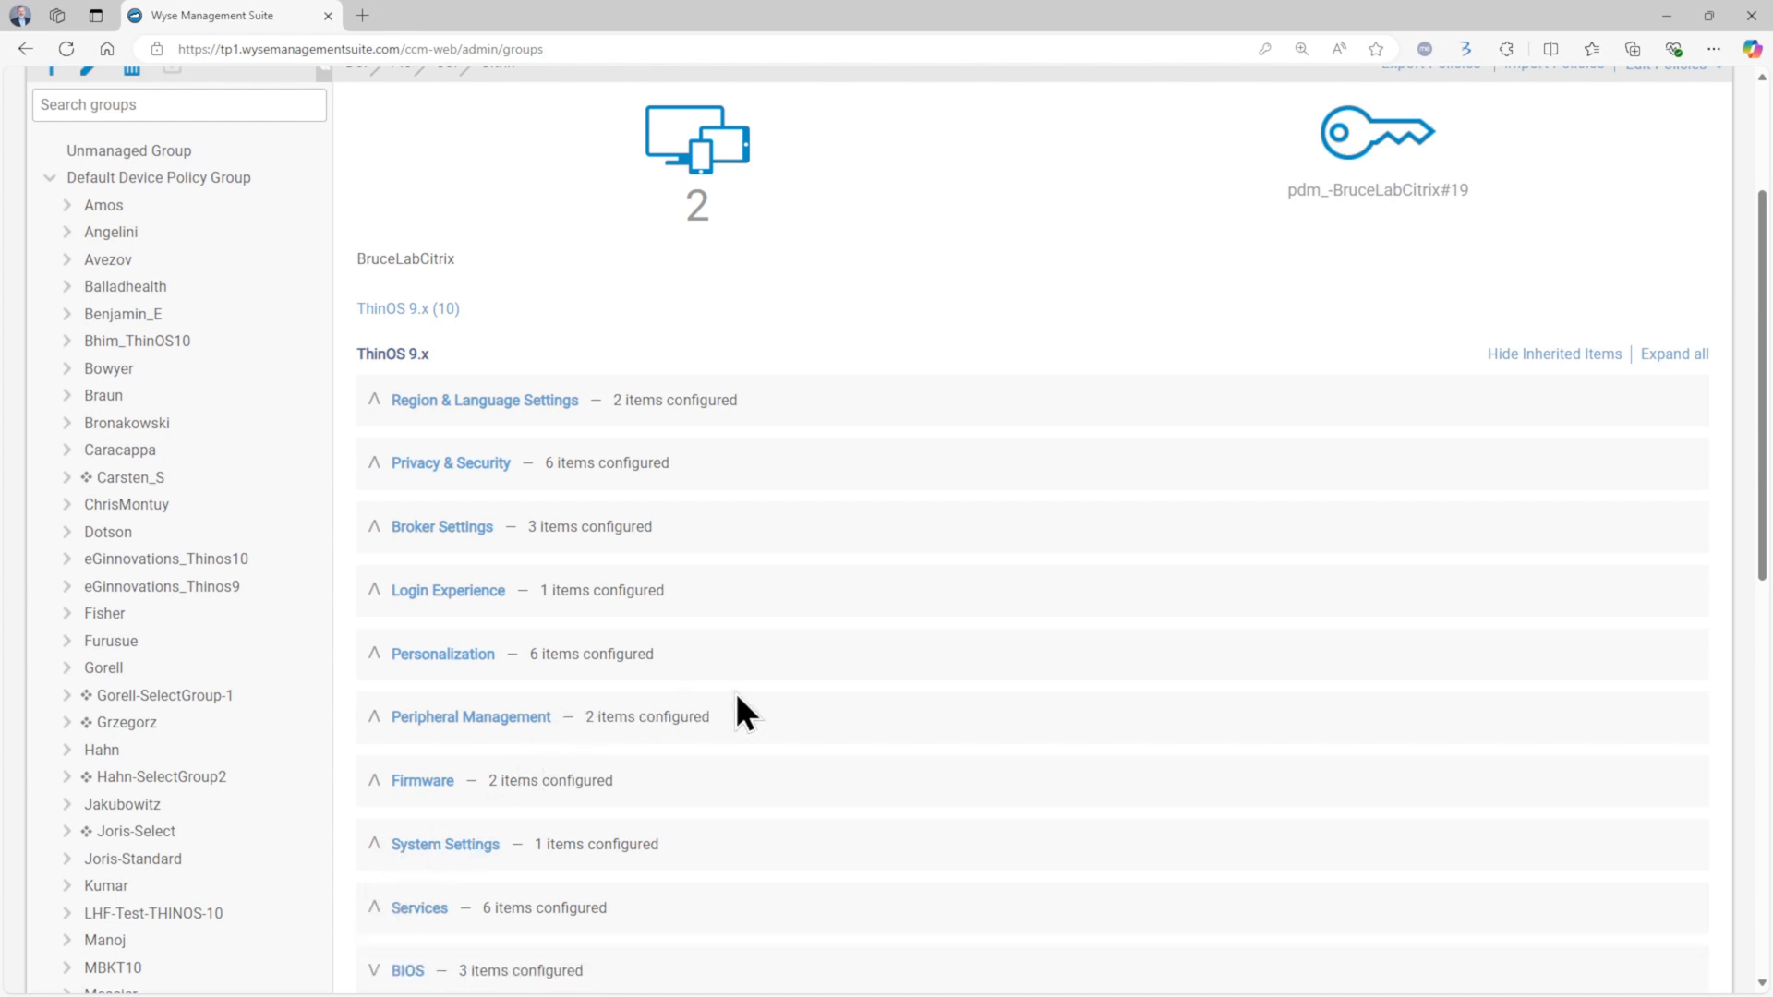
- Select the CorpRoot parent group in the group tree to display its policies
scroll(1293, 504, "up", 2)
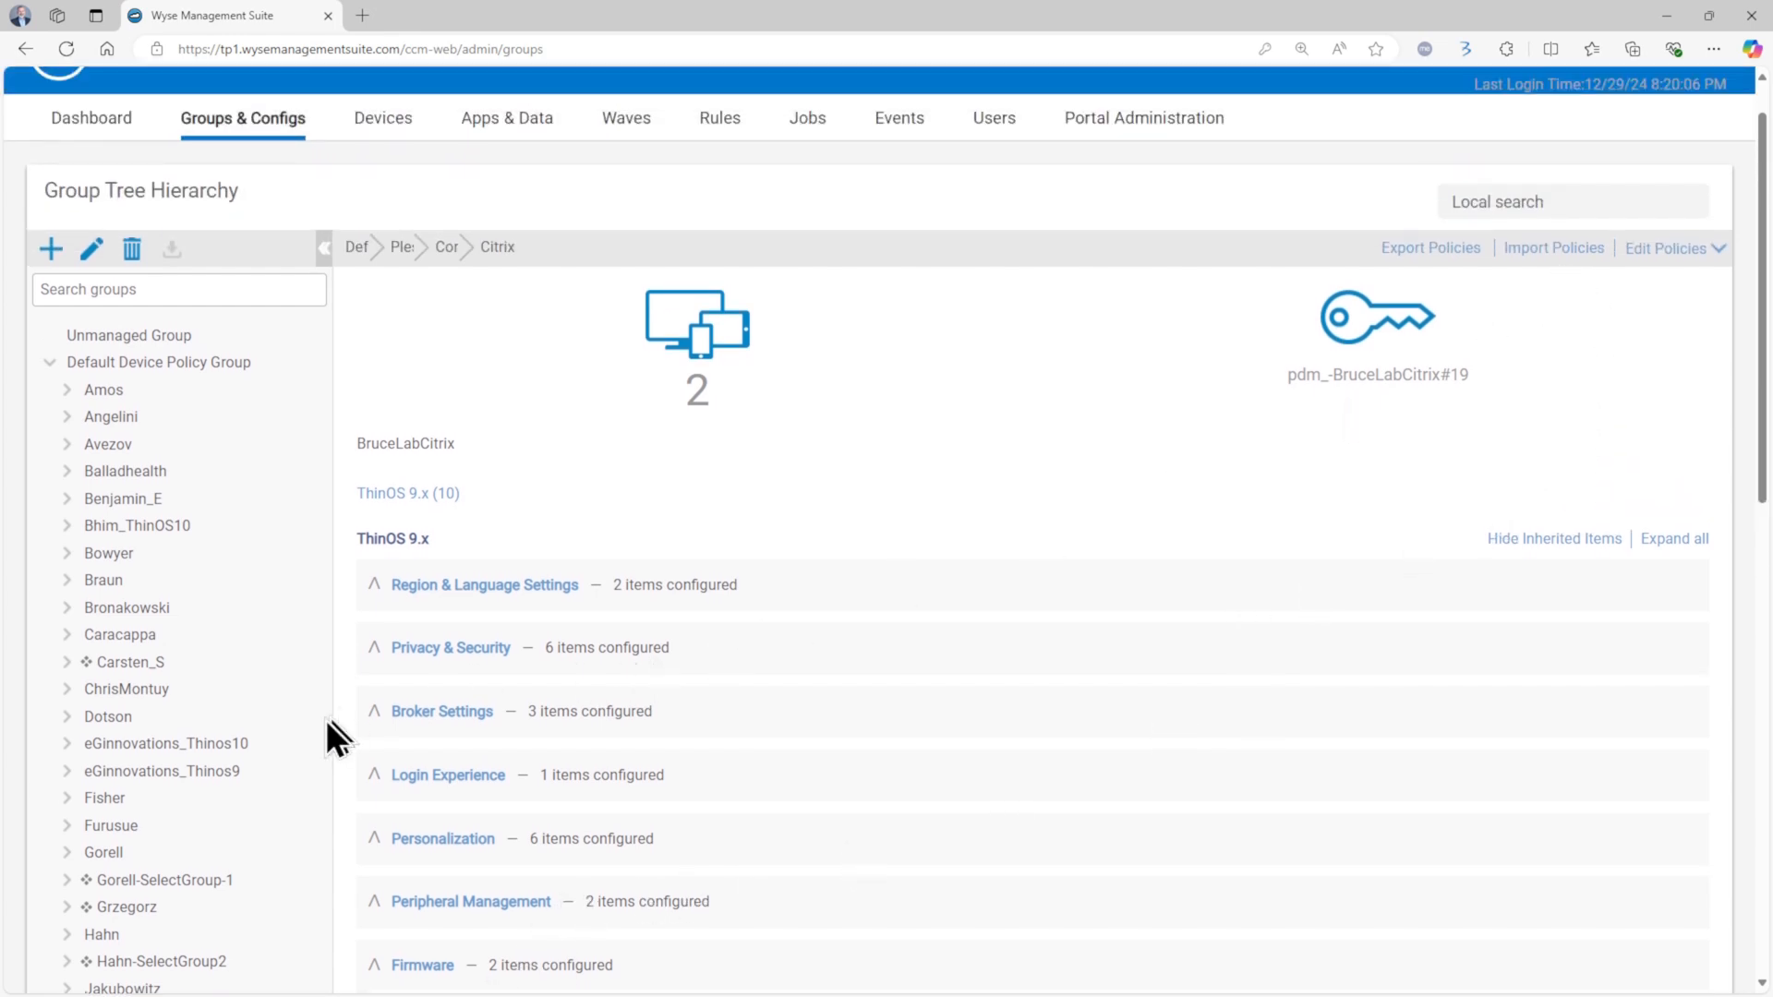
scroll(322, 721, "down", 6)
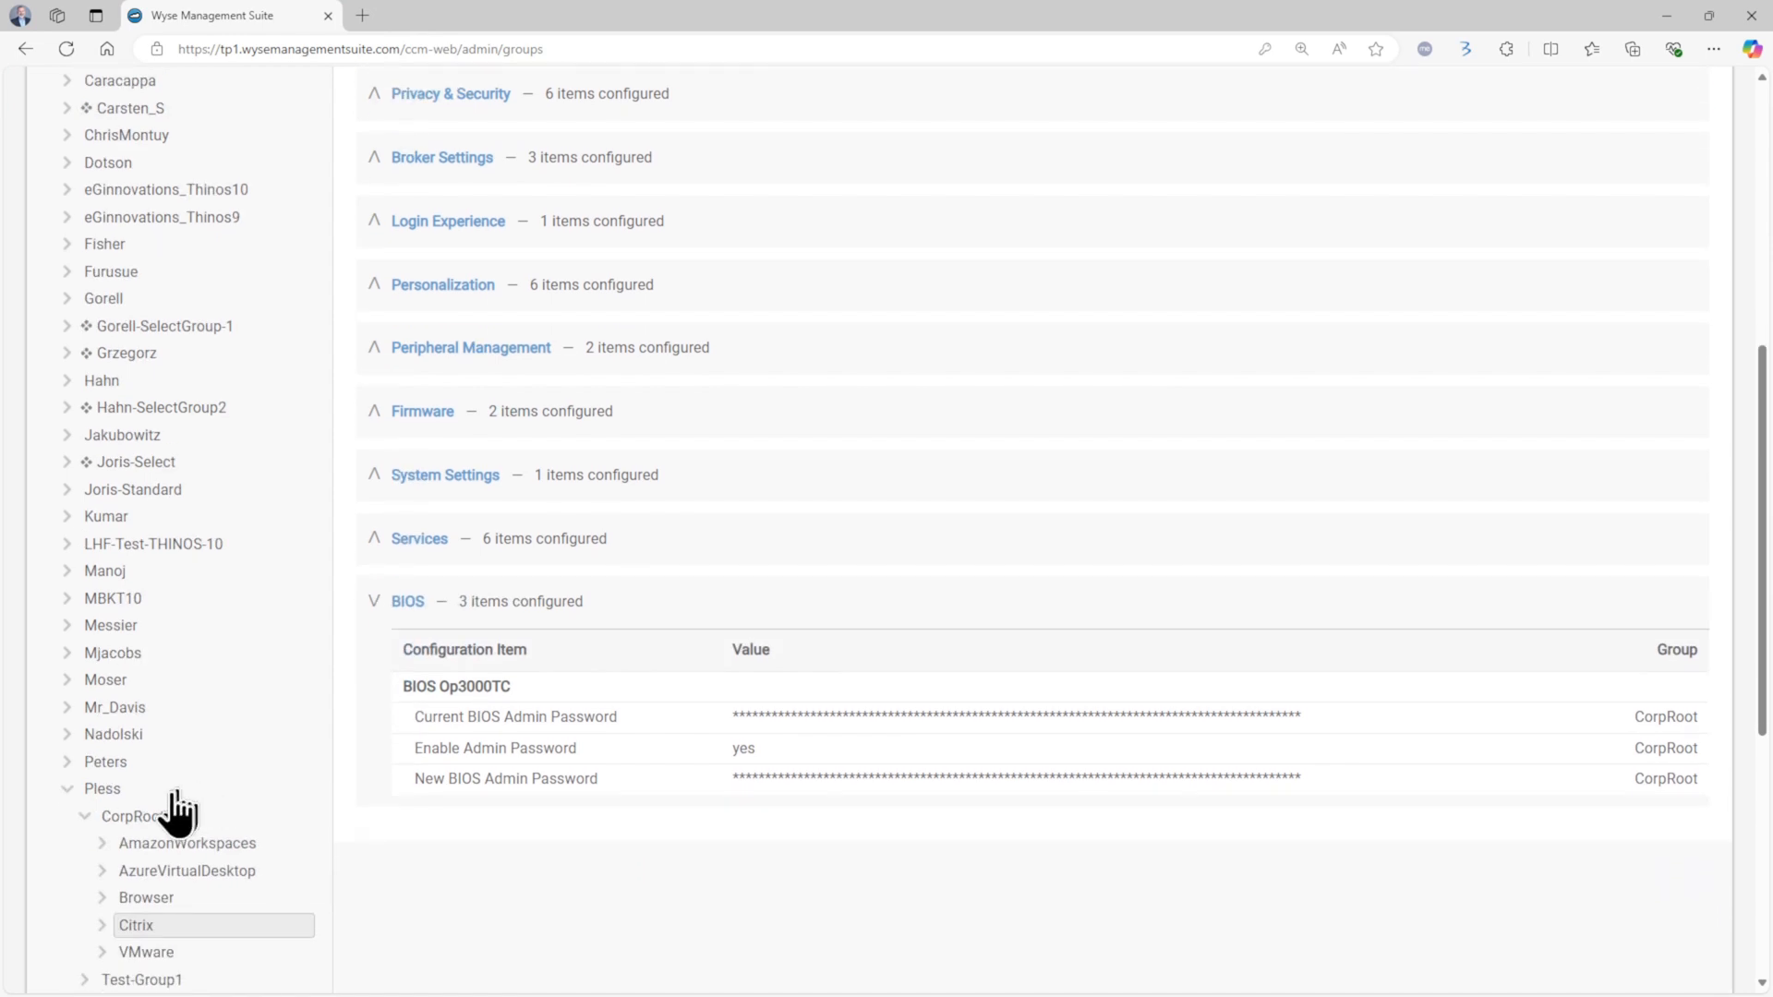
left_click(143, 816)
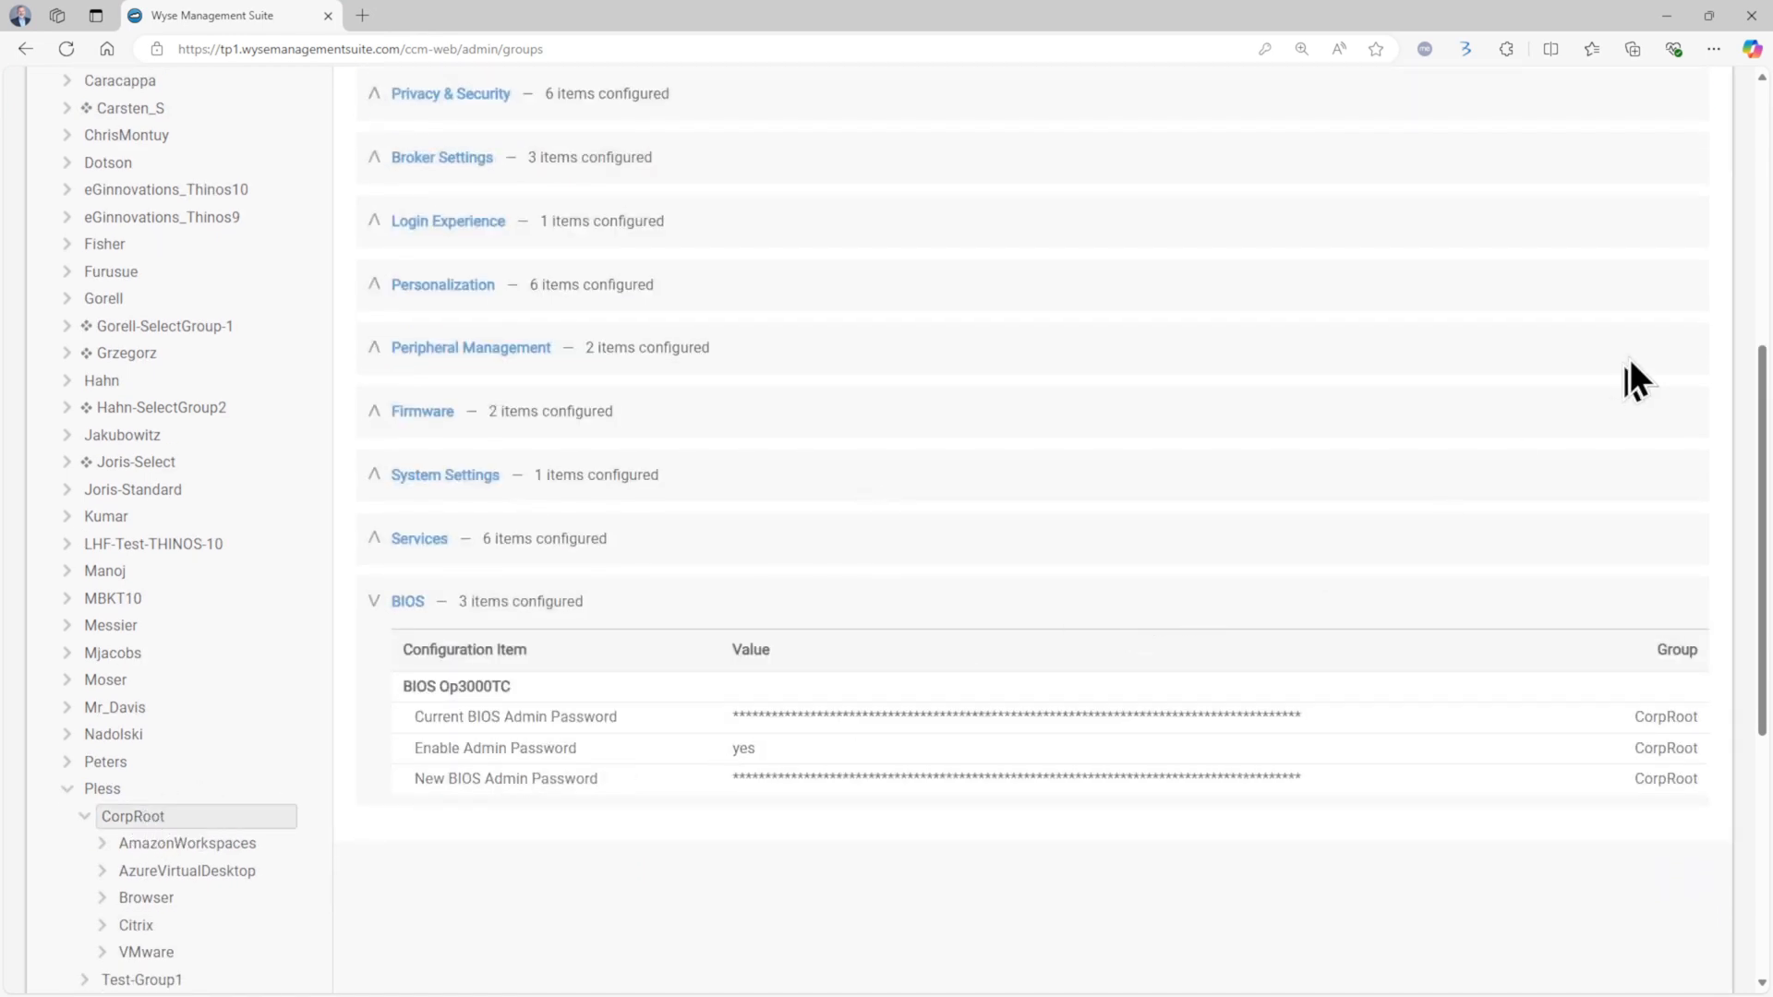
scroll(1629, 358, "up", 6)
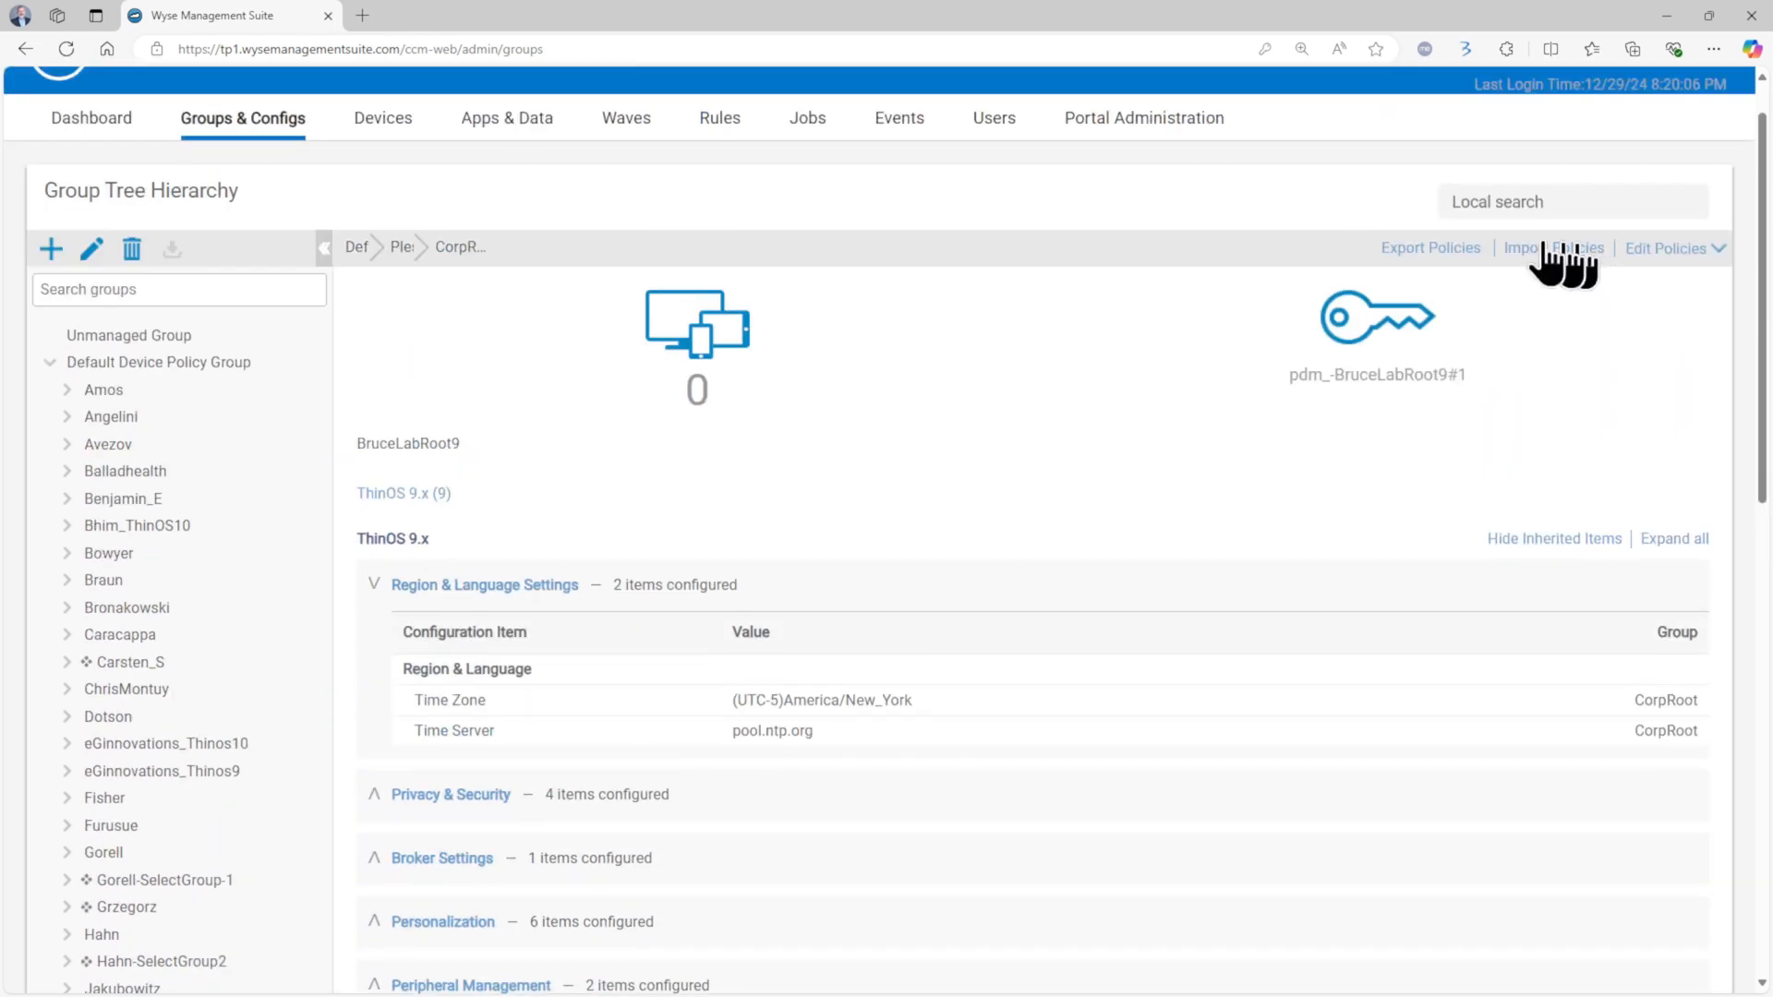
- Import ThinOS 10.x policies from the ThinOS 9.x policies into CorpRoot, including child groups
left_click(1551, 249)
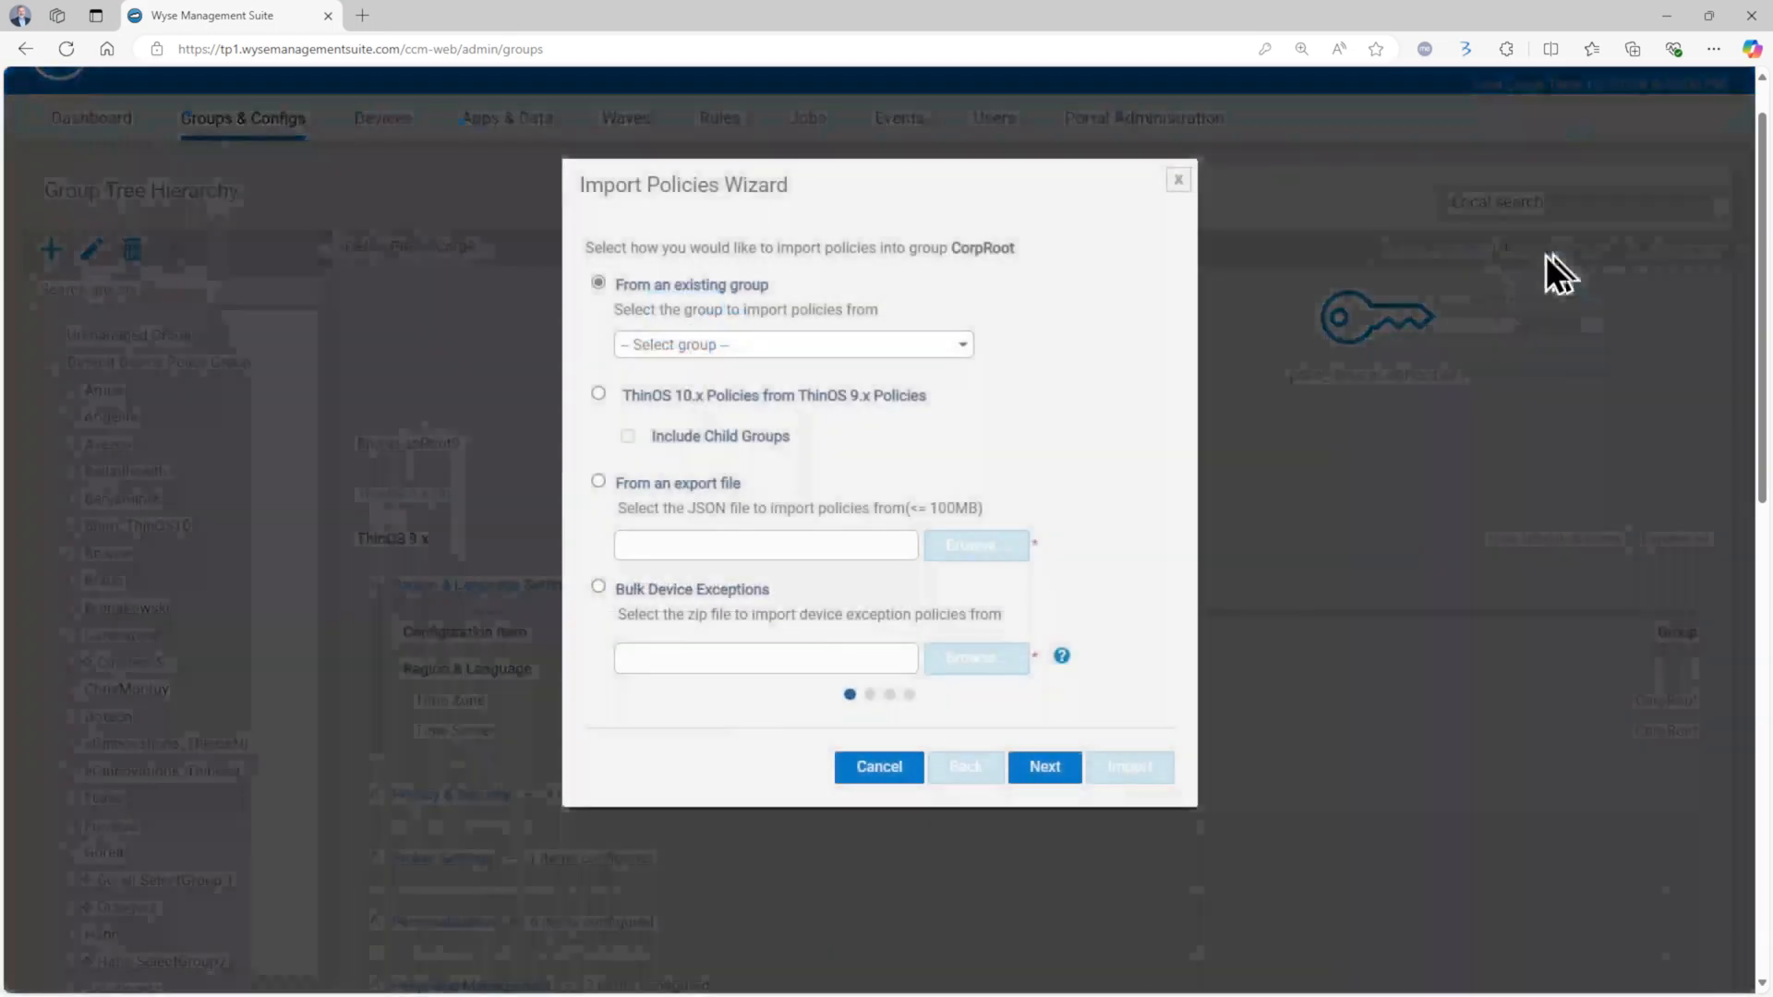
left_click(804, 403)
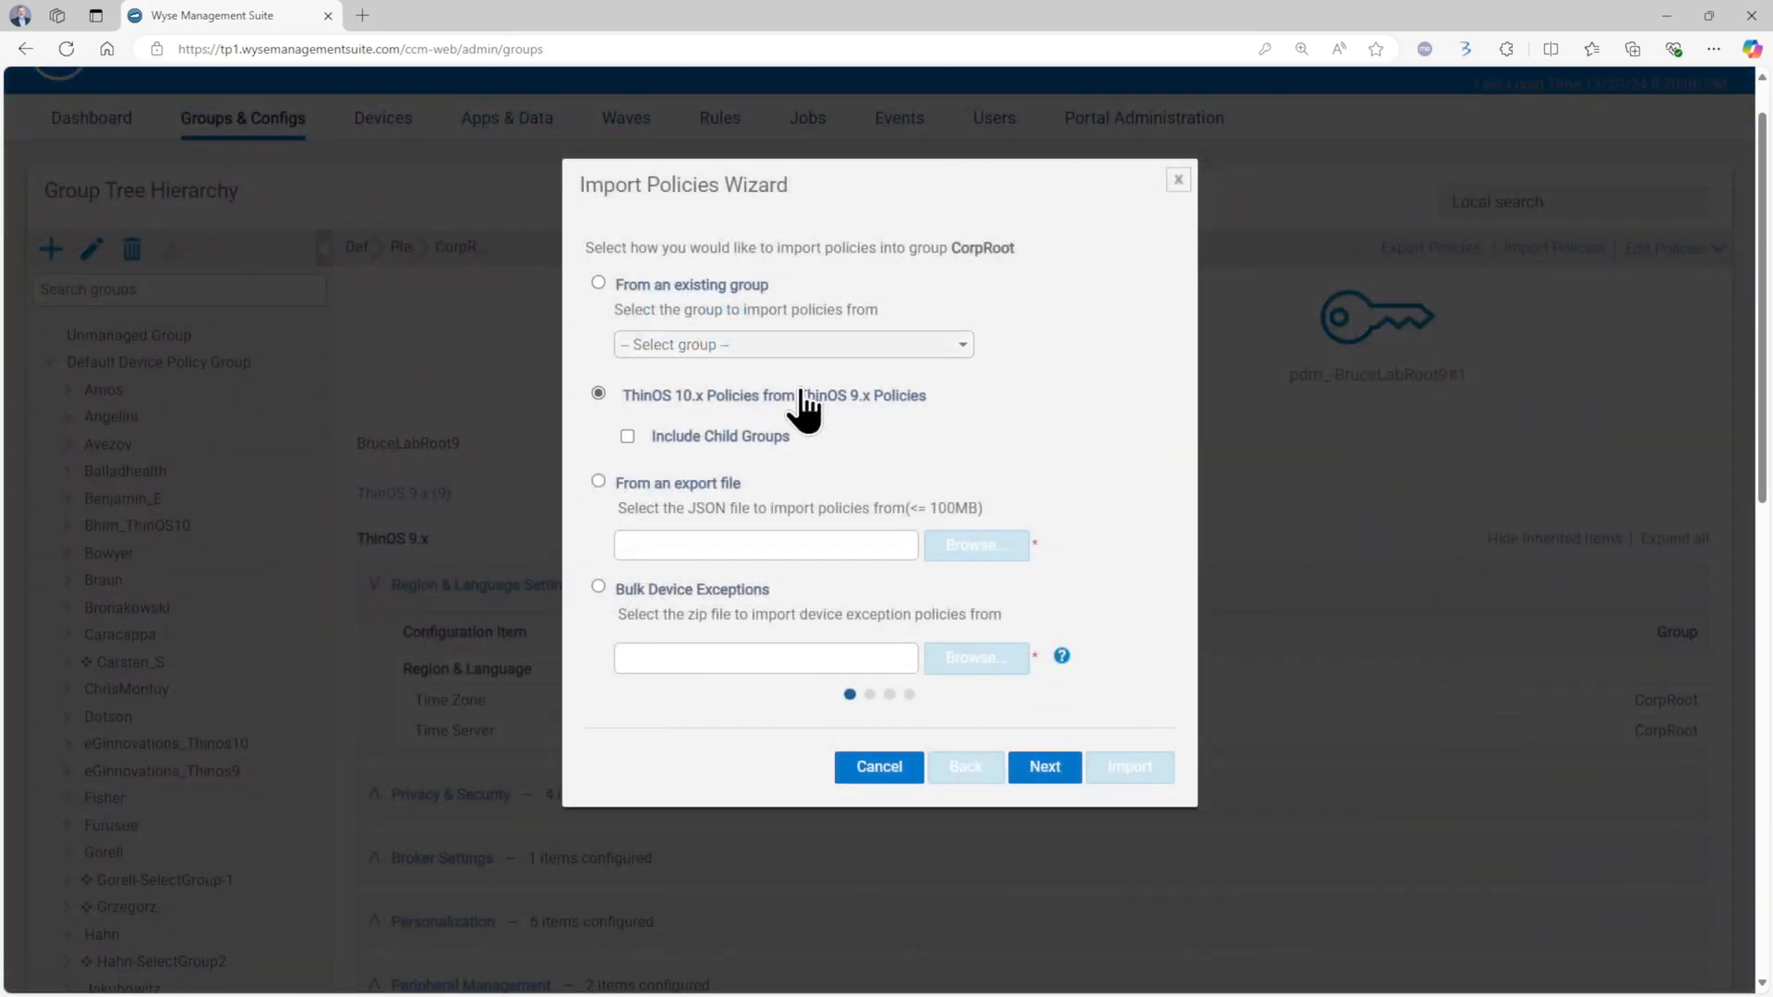
left_click(720, 438)
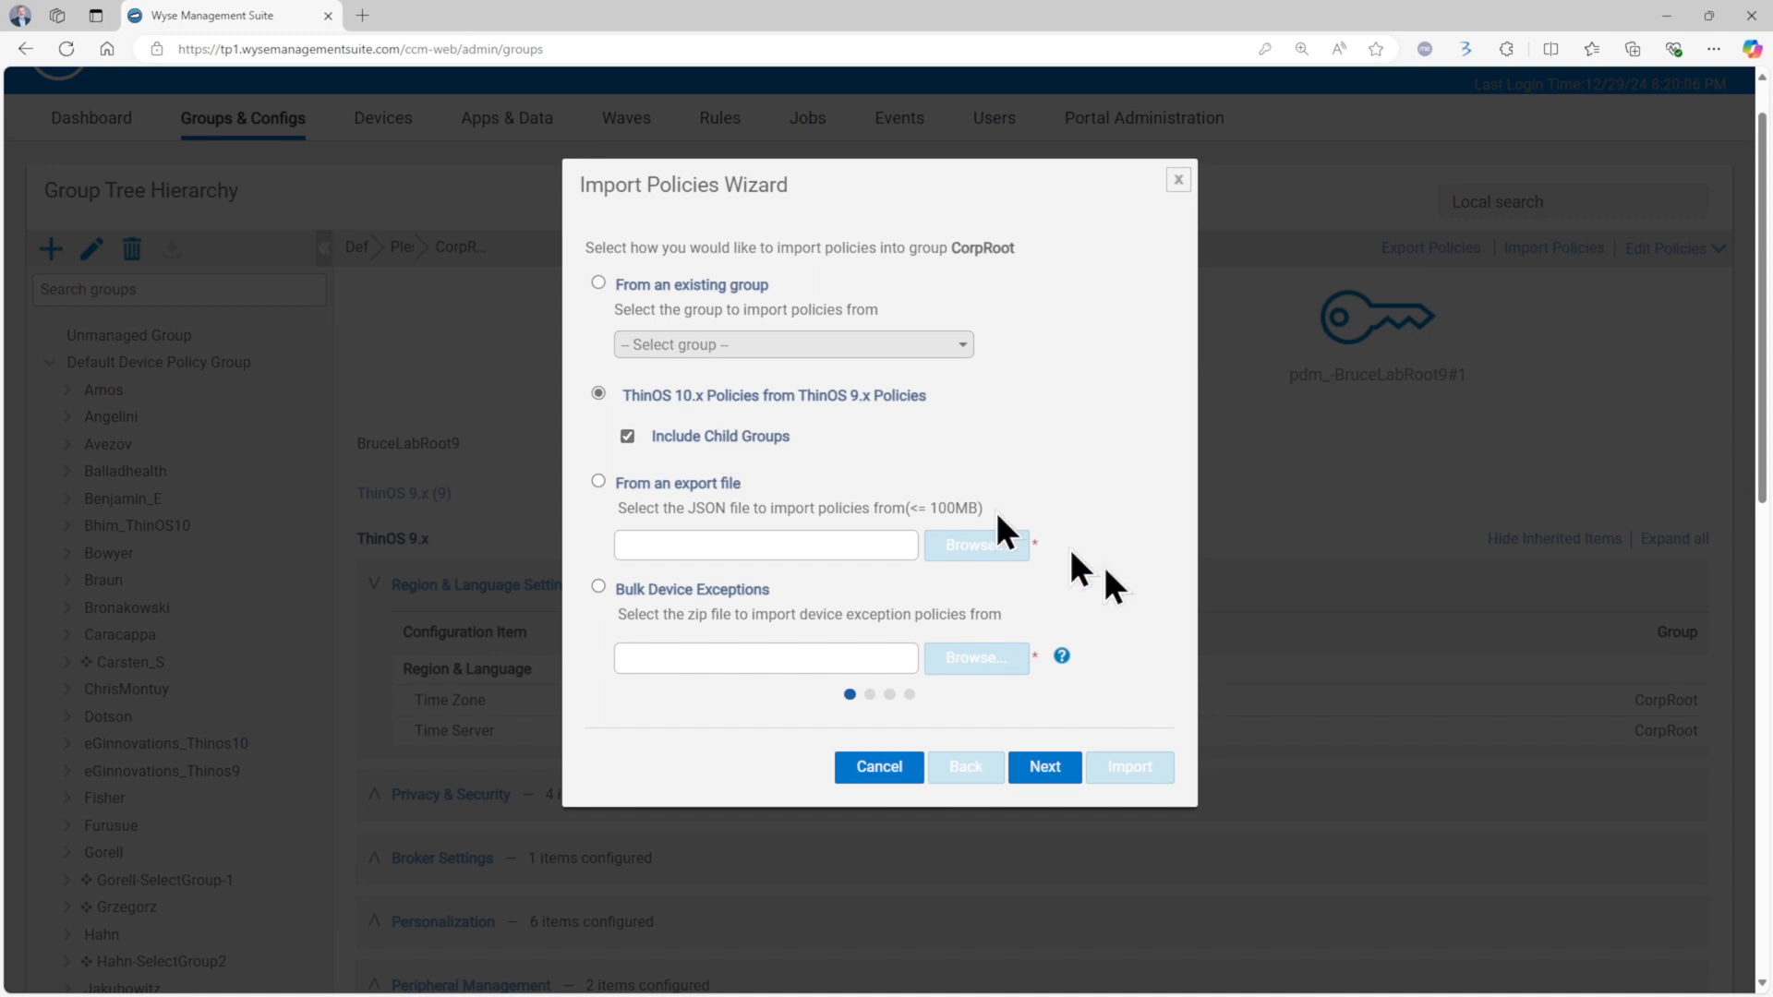
left_click(1044, 768)
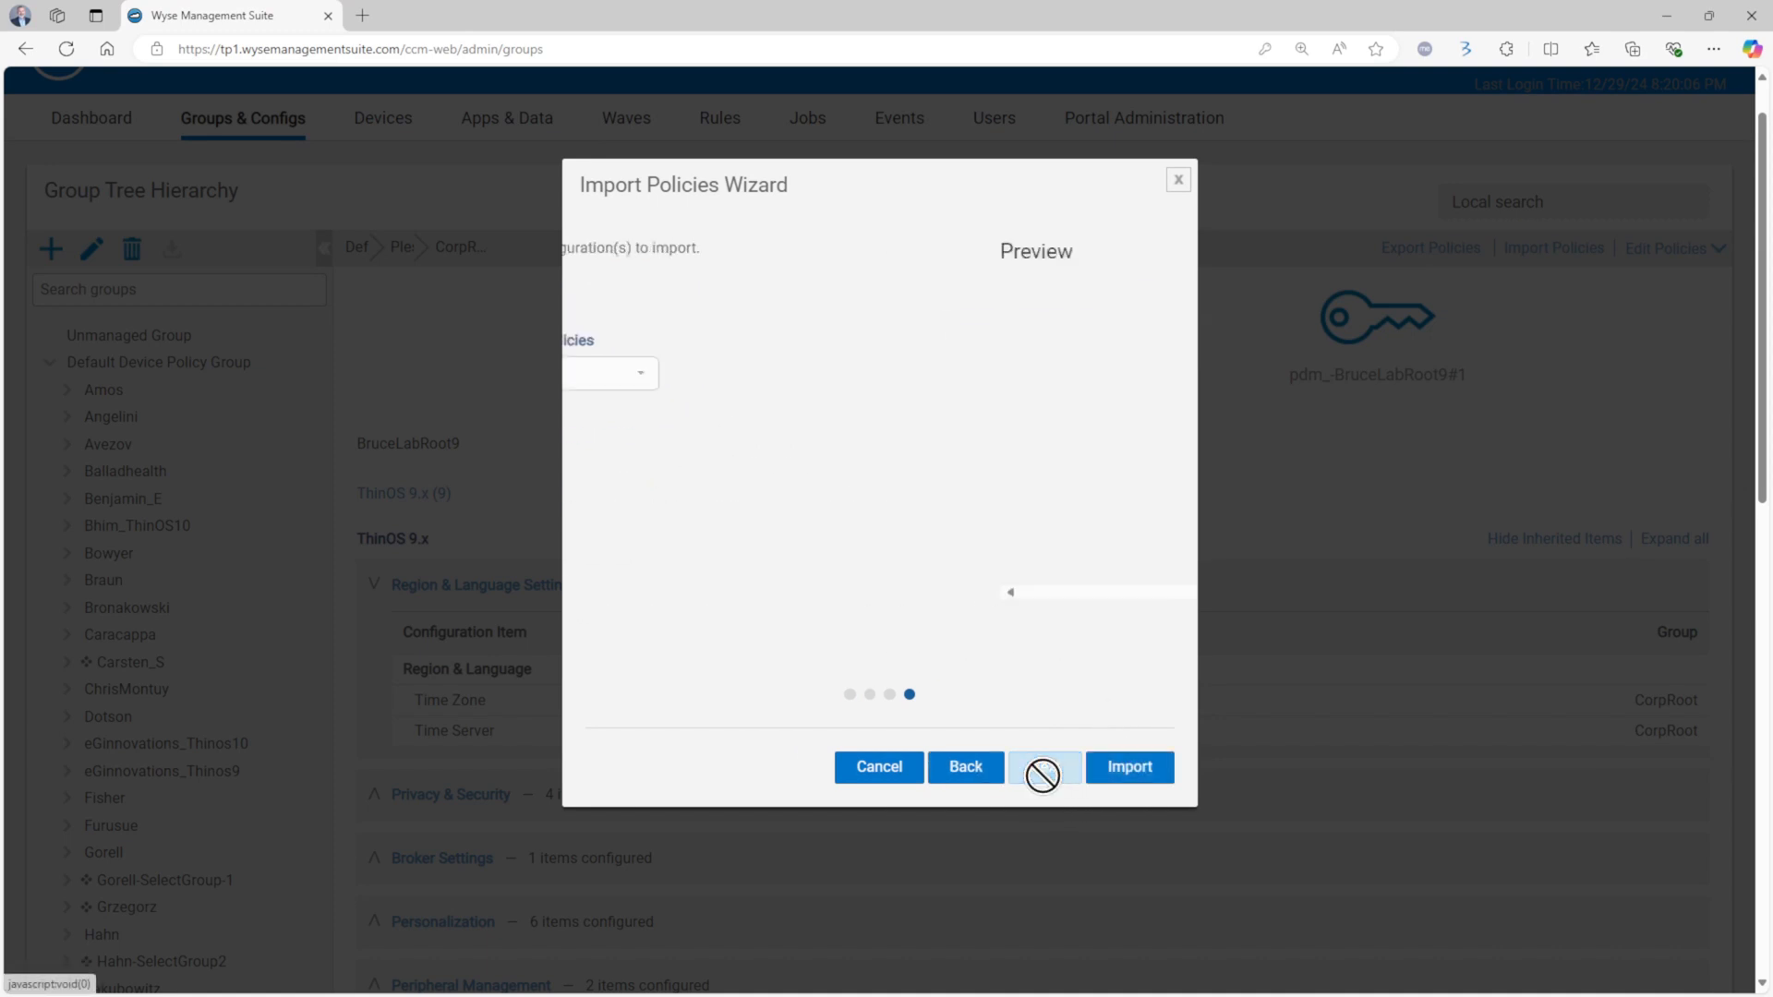
left_click(1130, 772)
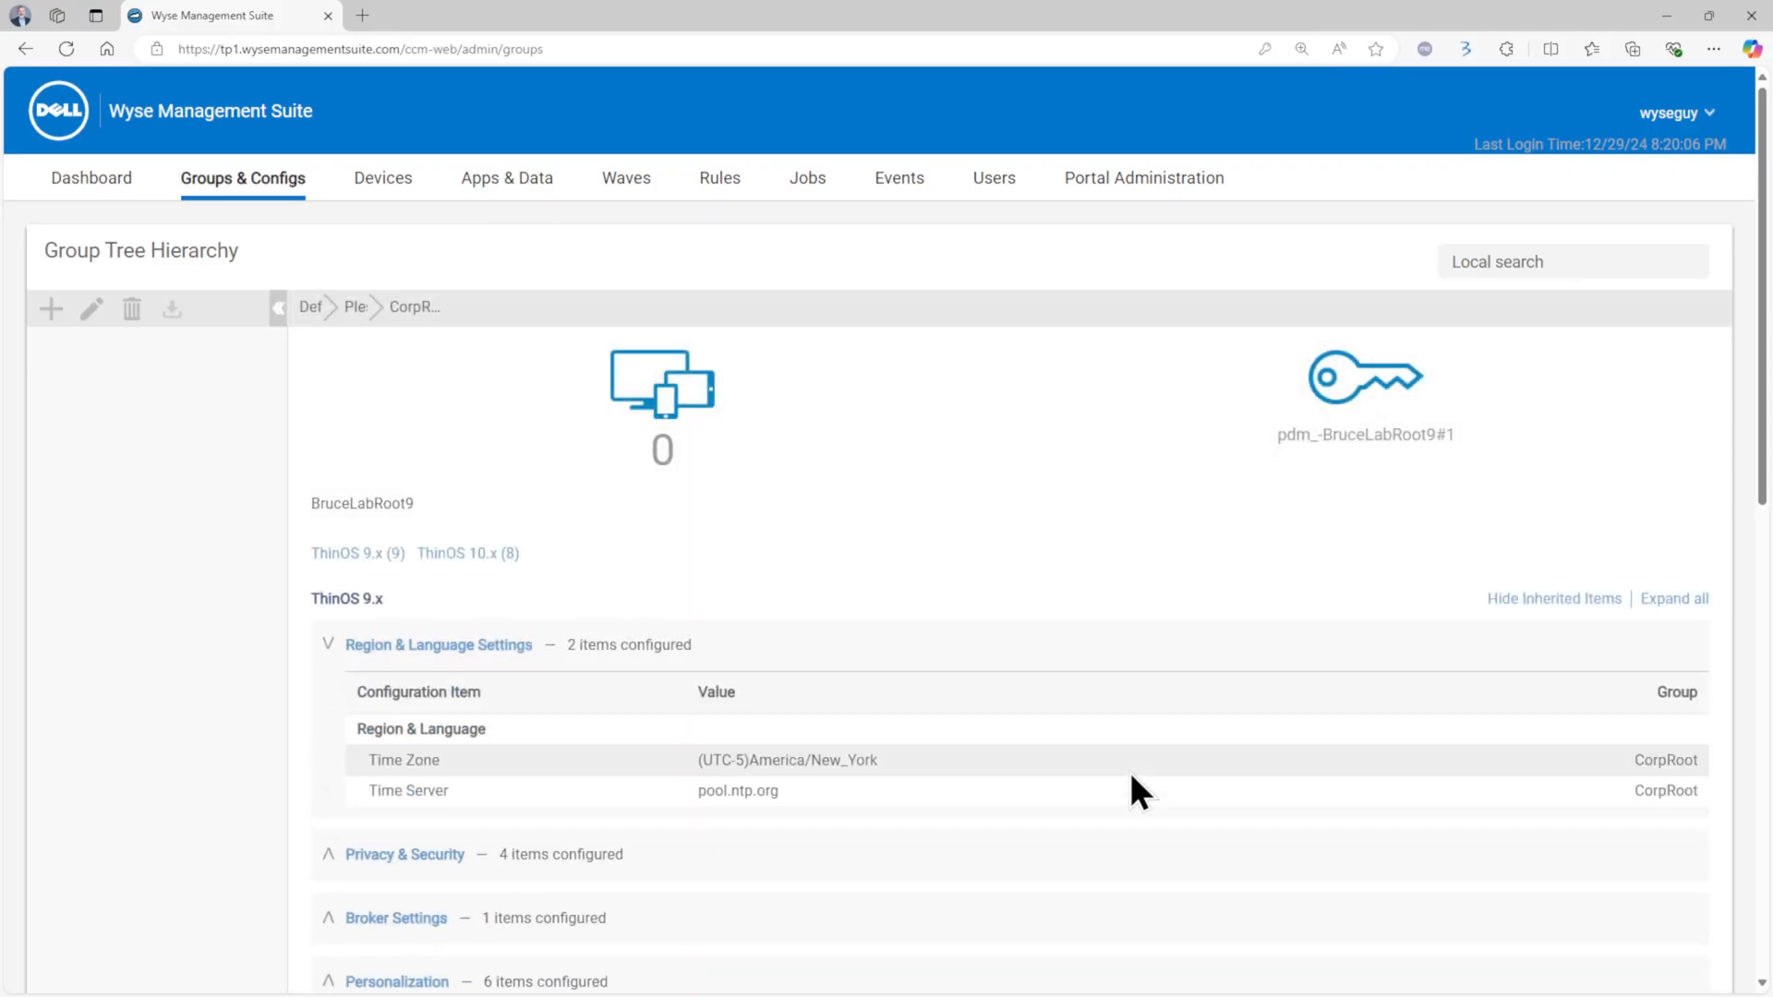
- Review CorpRoot's ThinOS 10.x policy sections, and select its Citrix child group in the expanded tree
scroll(709, 703, "down", 3)
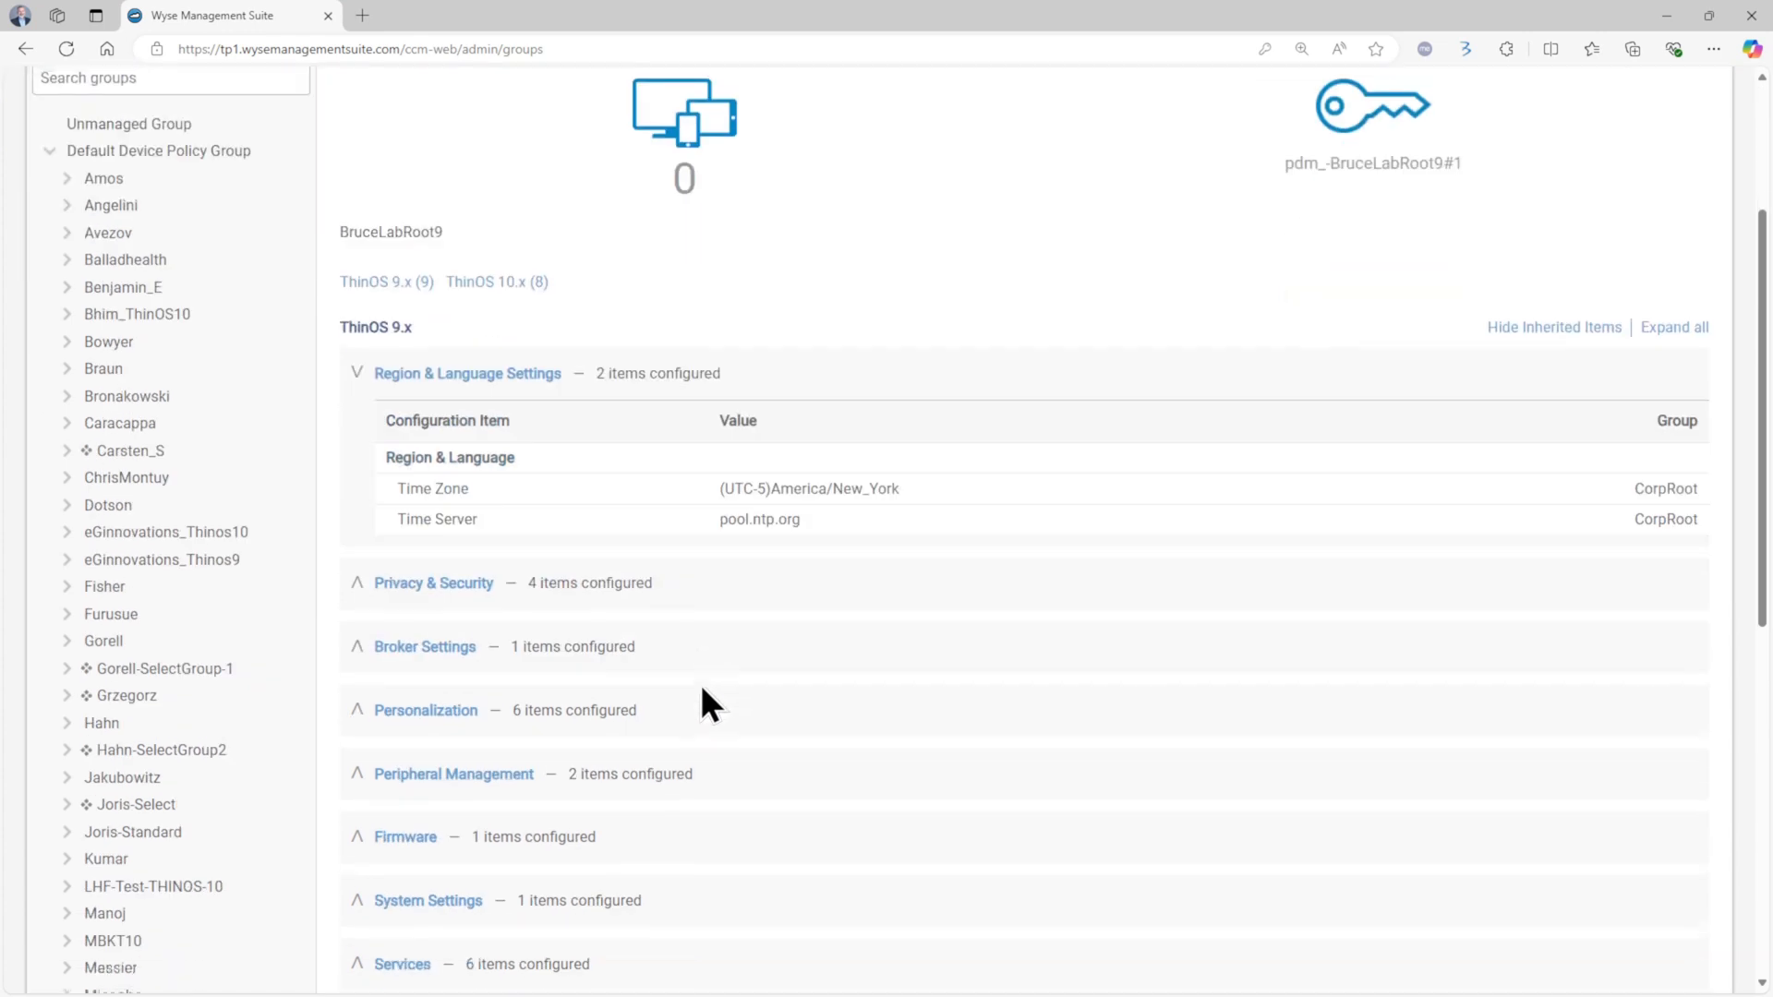
scroll(702, 684, "down", 7)
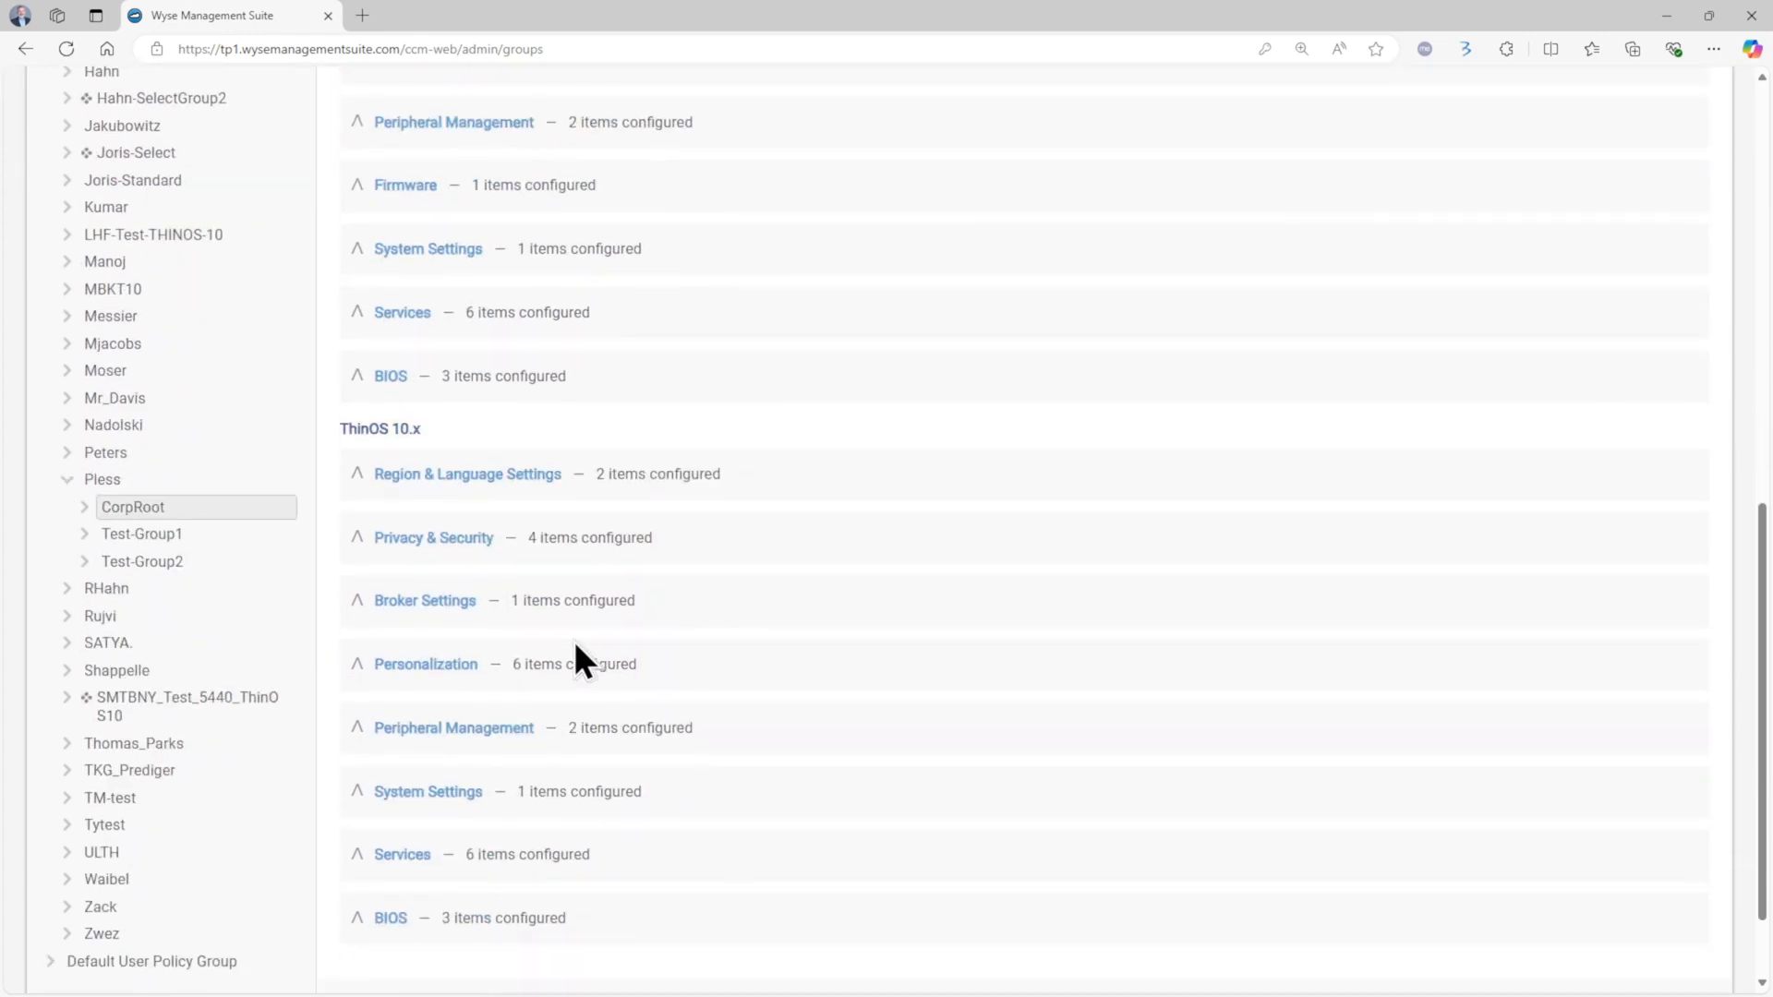
left_click(83, 507)
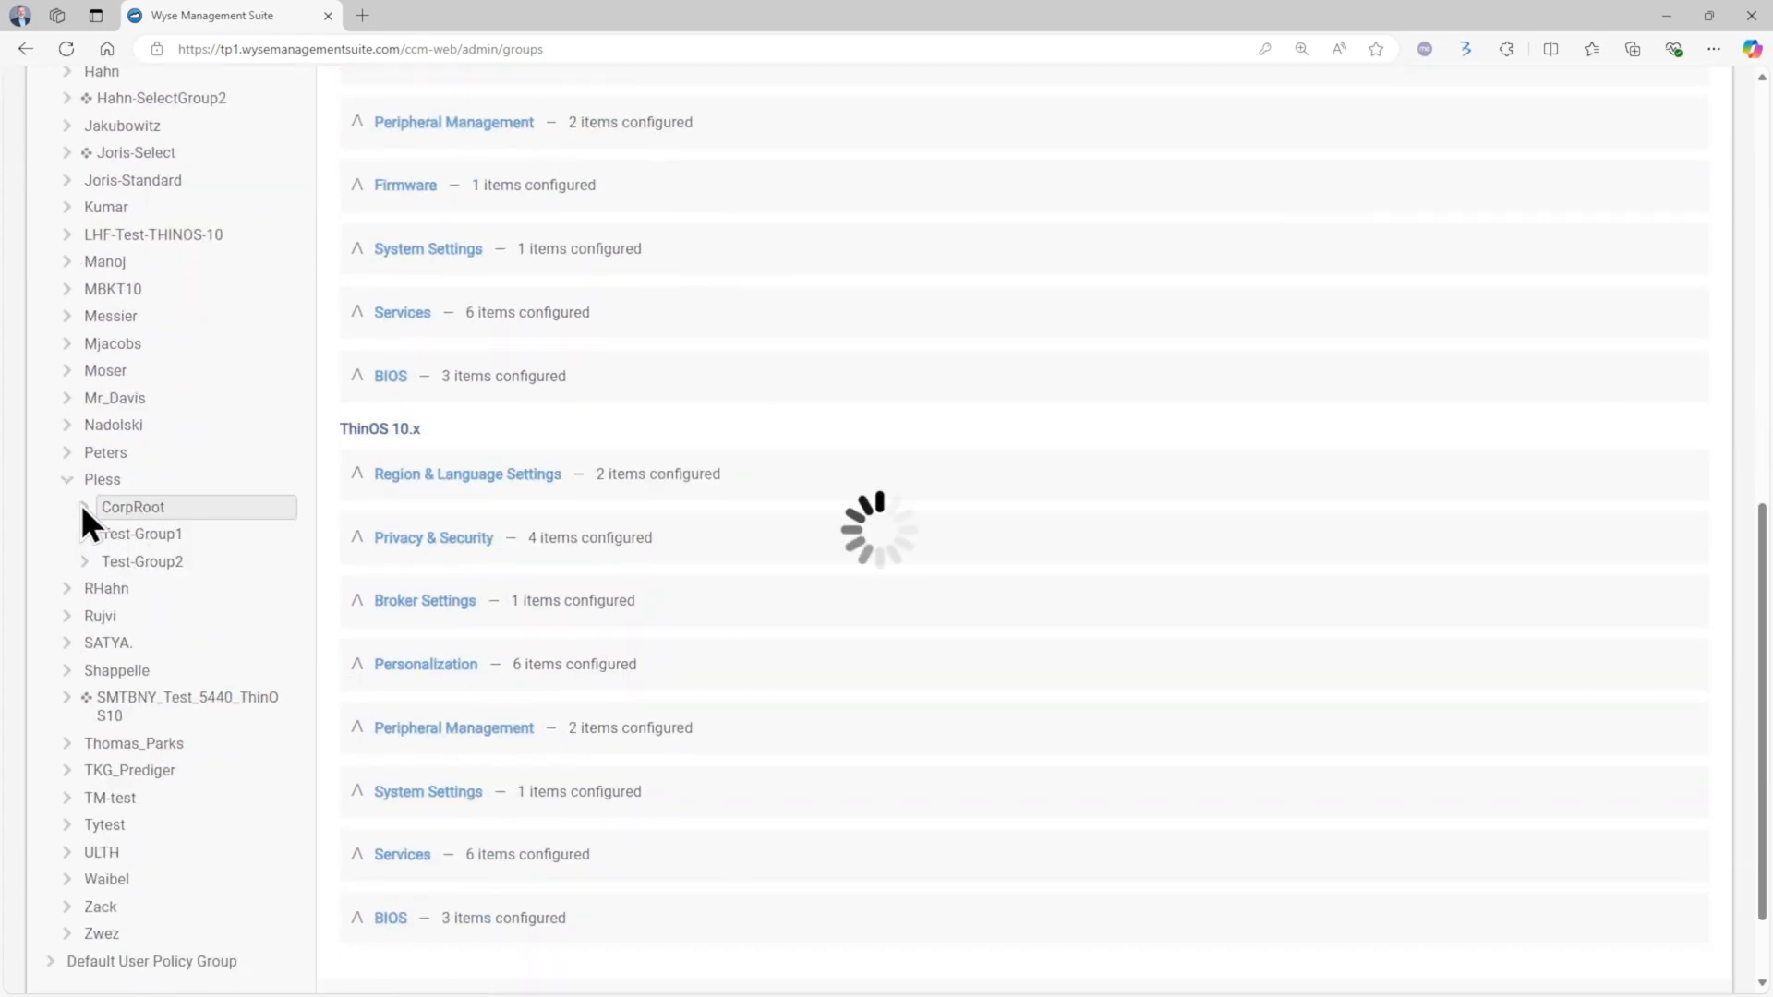
left_click(146, 622)
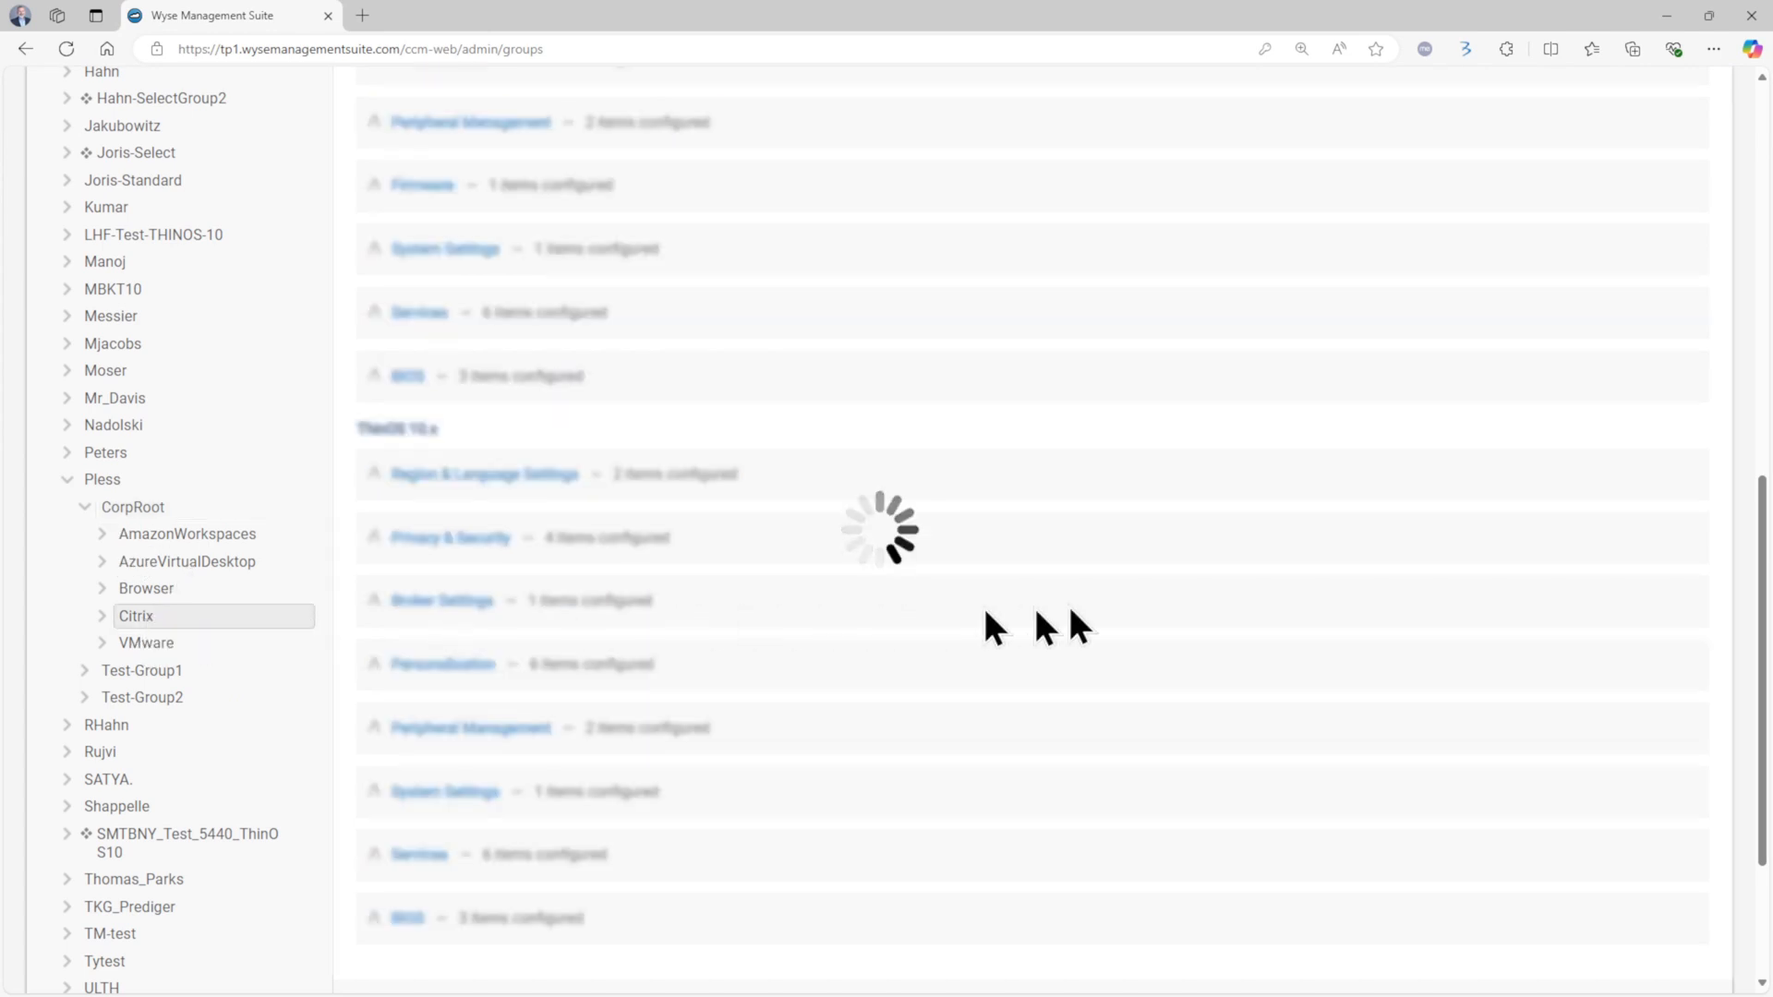
- Collapse the Region & Language Settings section of the Citrix group's ThinOS 9.x policies
scroll(1108, 556, "up", 4)
scroll(1109, 558, "up", 3)
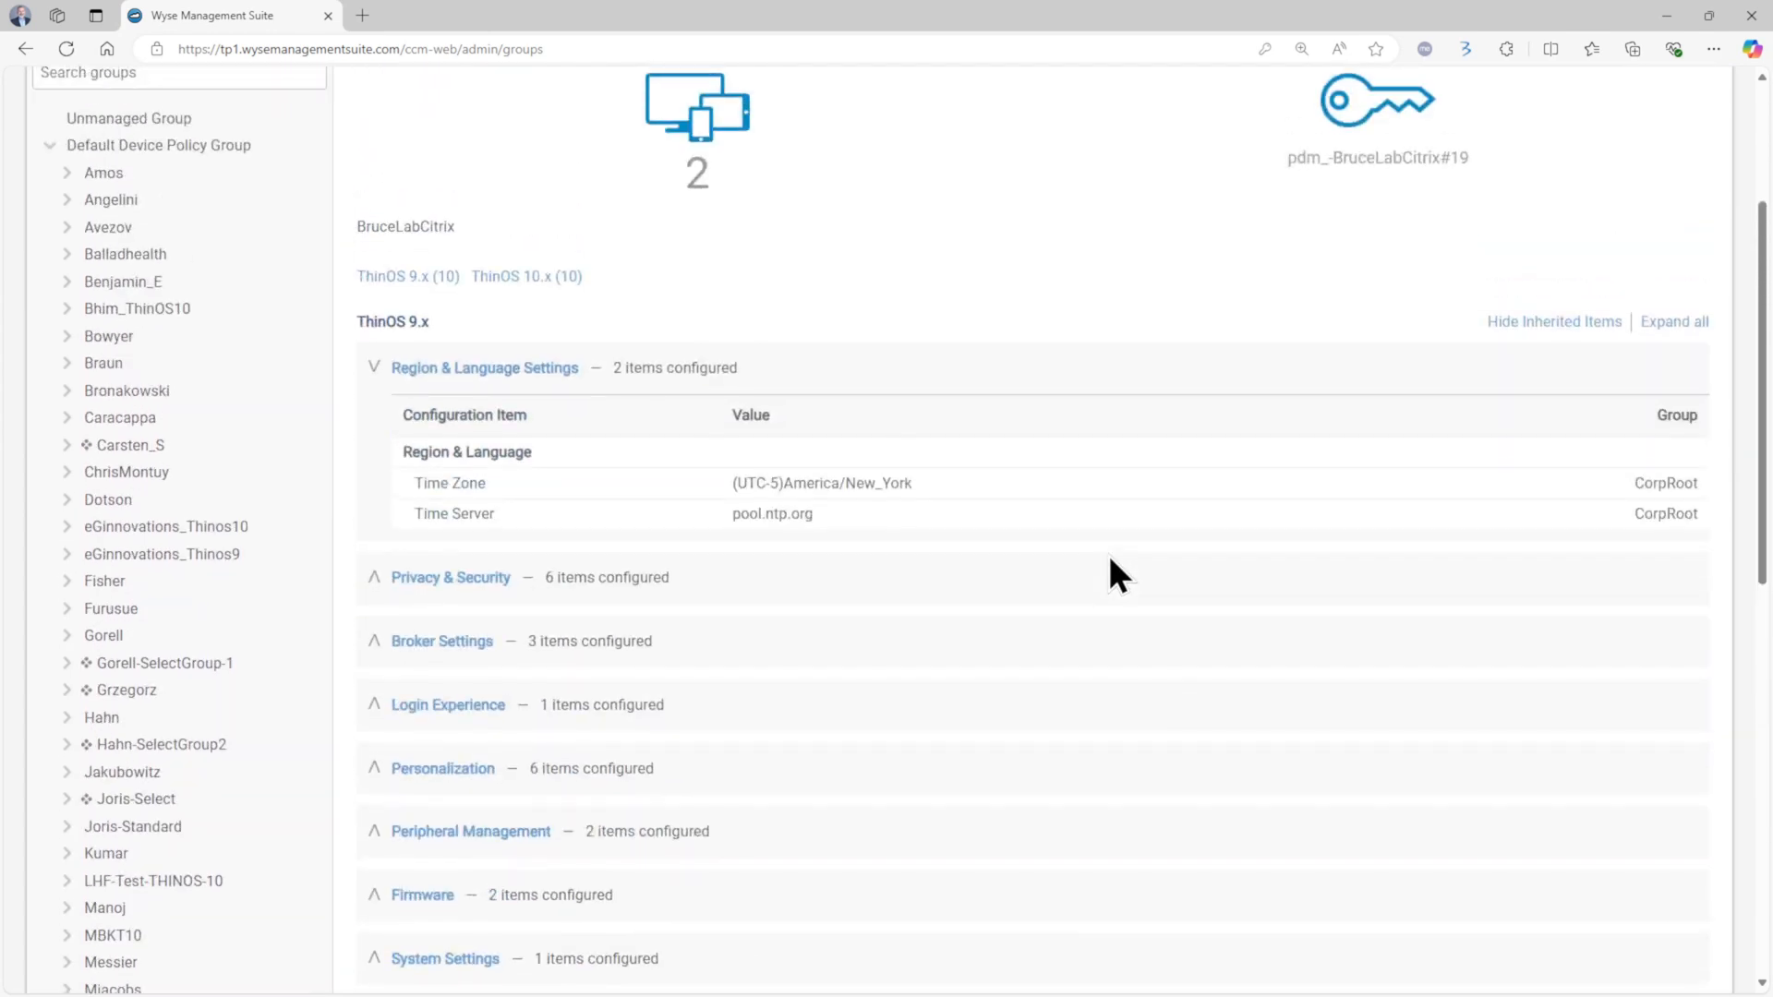
scroll(1109, 558, "down", 2)
scroll(1109, 558, "up", 1)
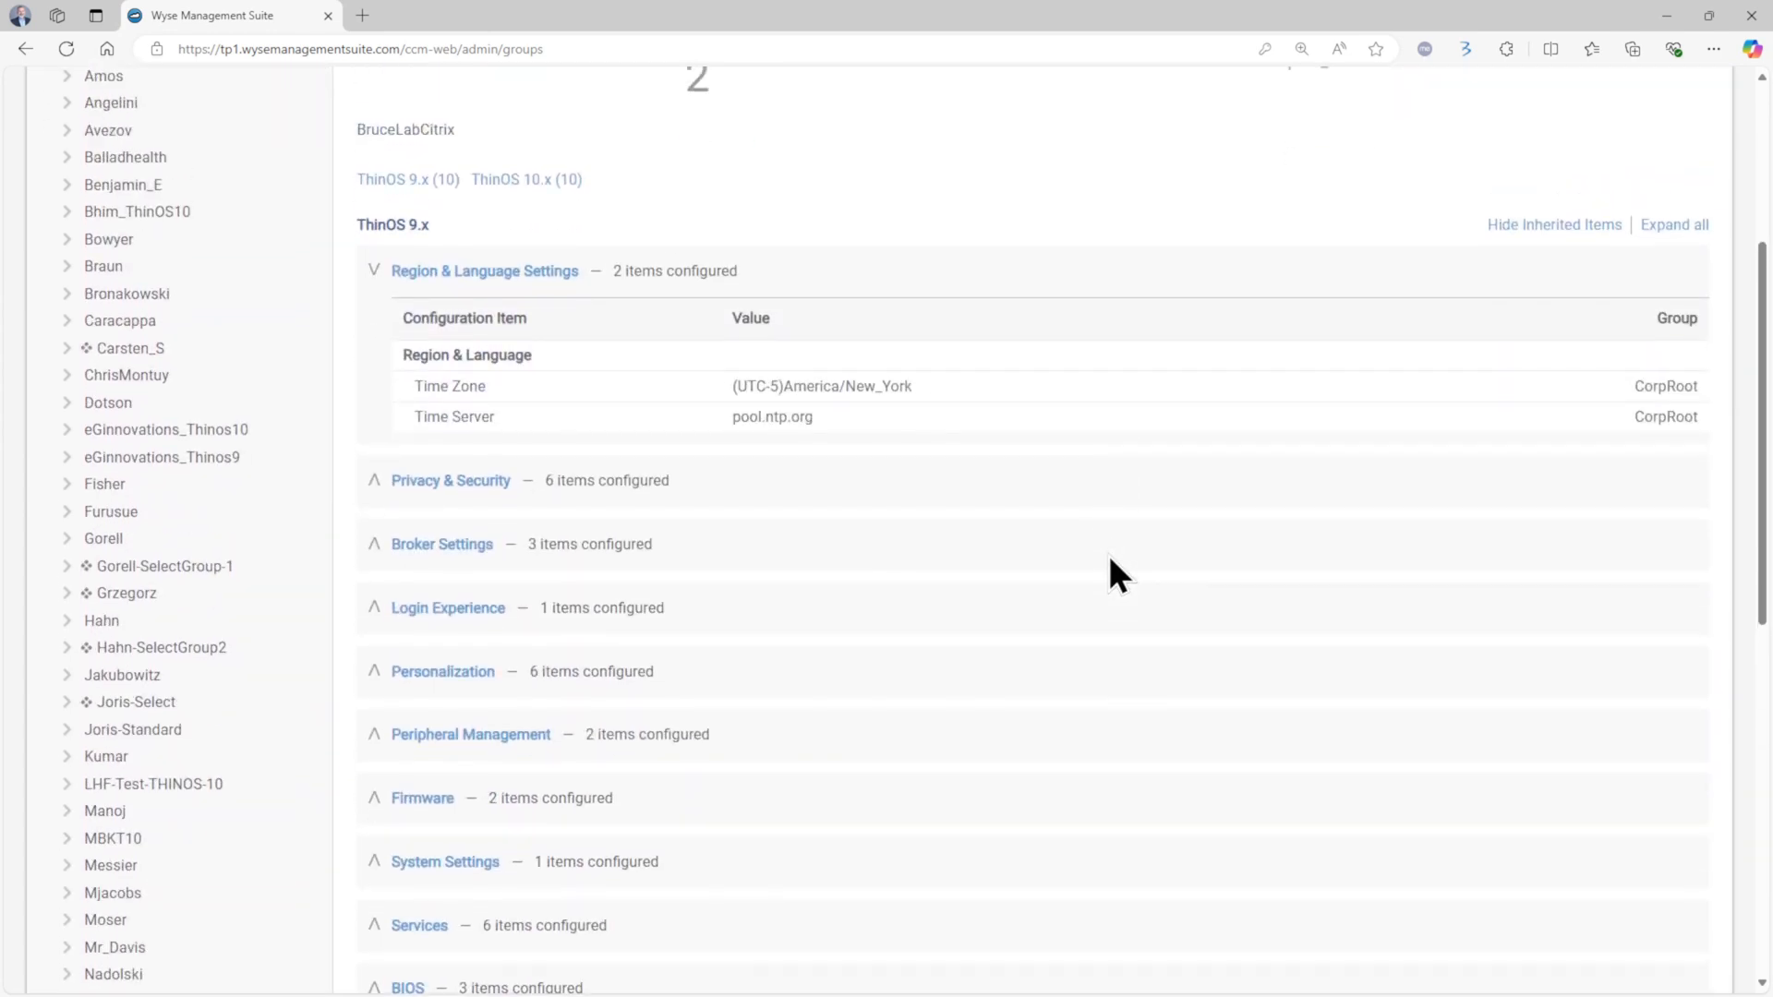
left_click(379, 291)
- Expand Region & Language Settings, Privacy & Security, Broker Settings and Login Experience in Citrix's ThinOS 10.x policies to check the imported settings
scroll(452, 479, "down", 4)
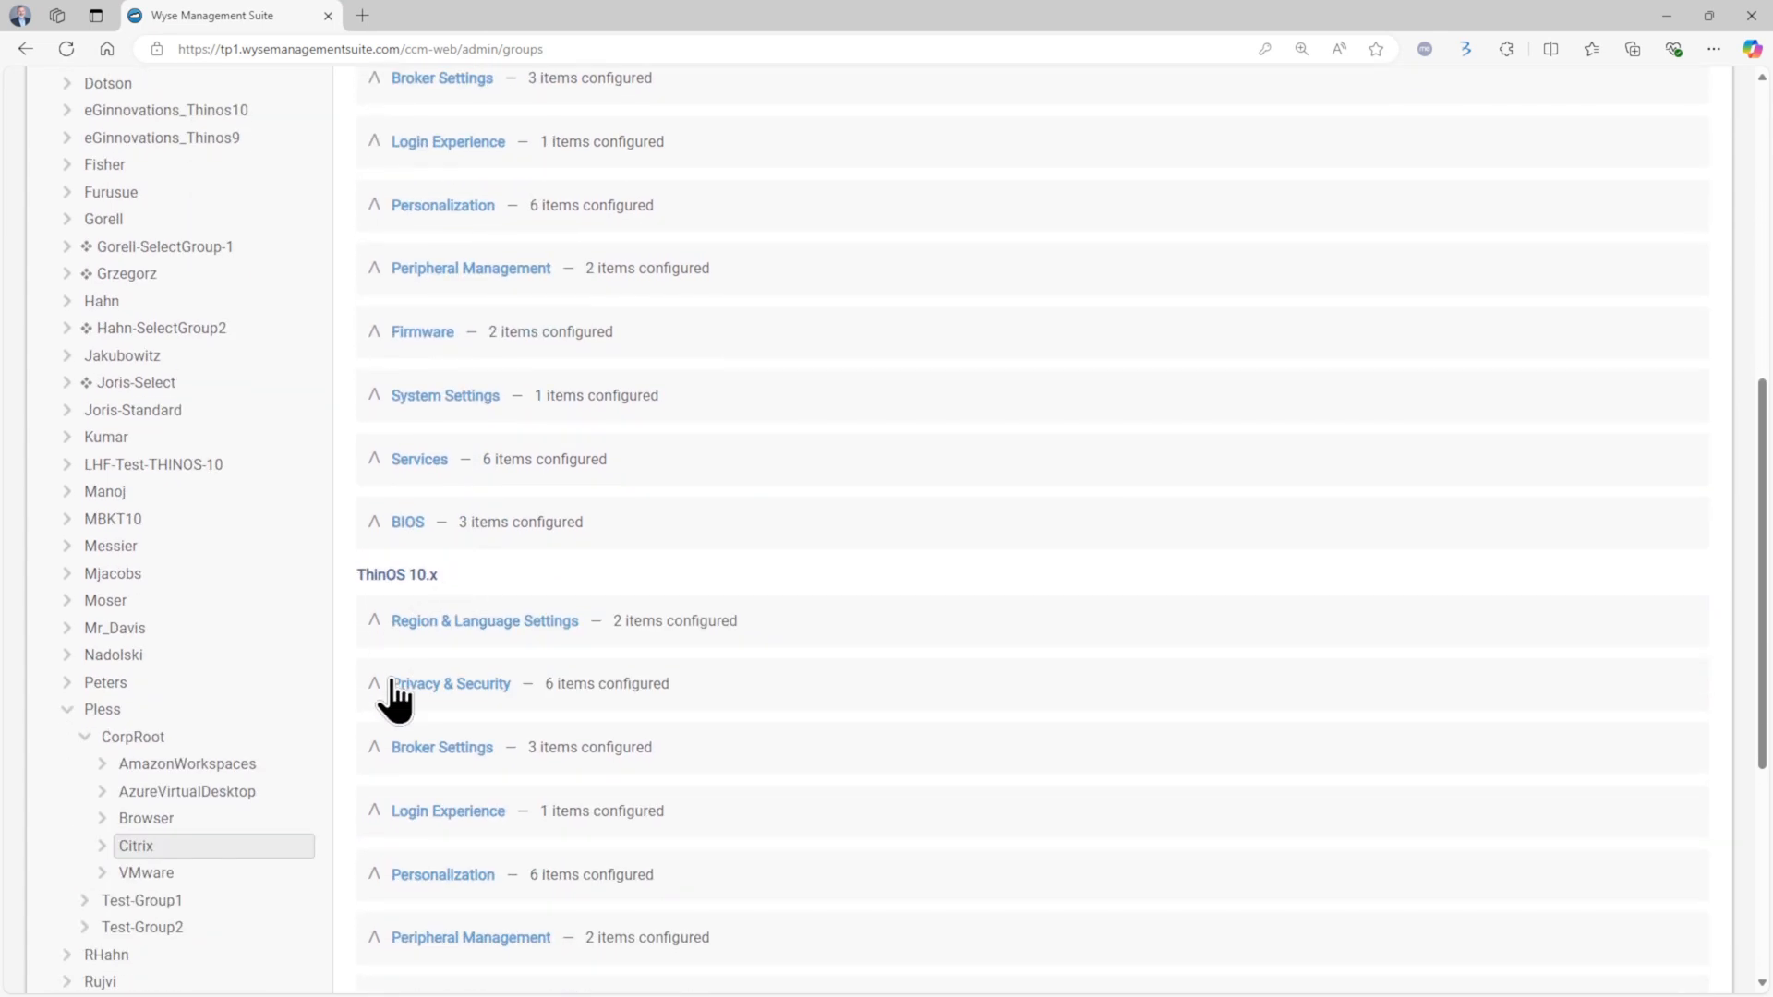
left_click(374, 577)
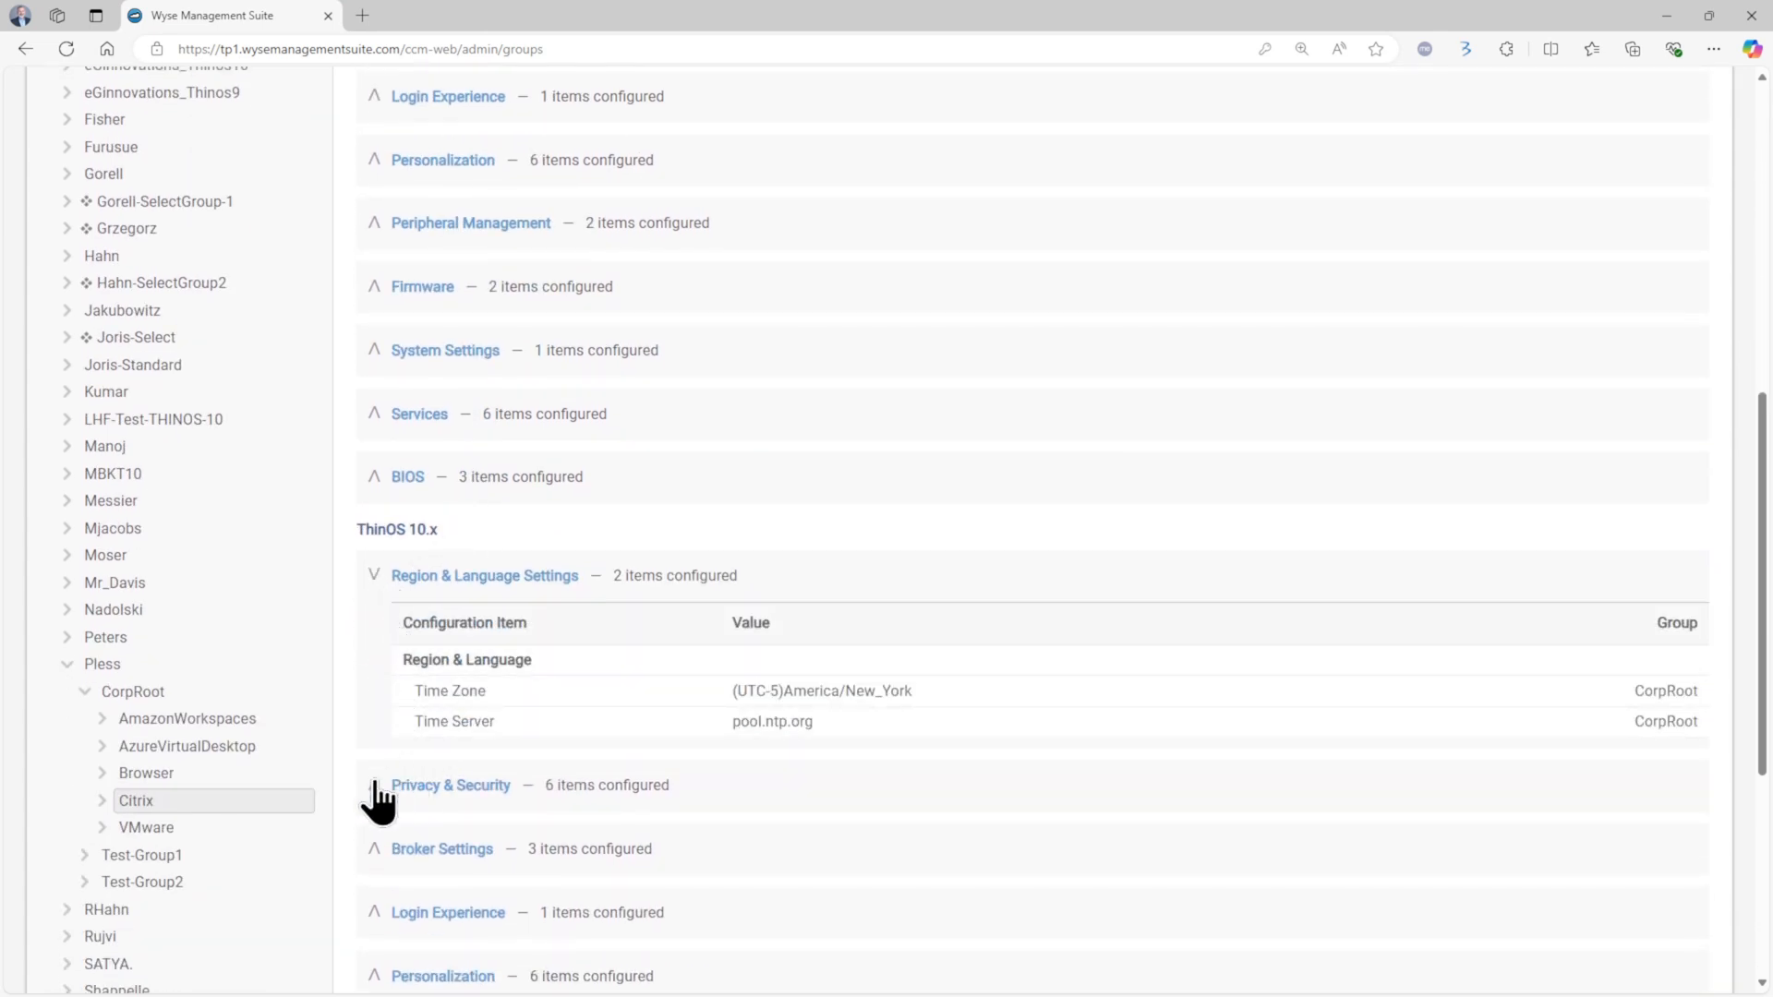
left_click(374, 786)
scroll(397, 766, "down", 4)
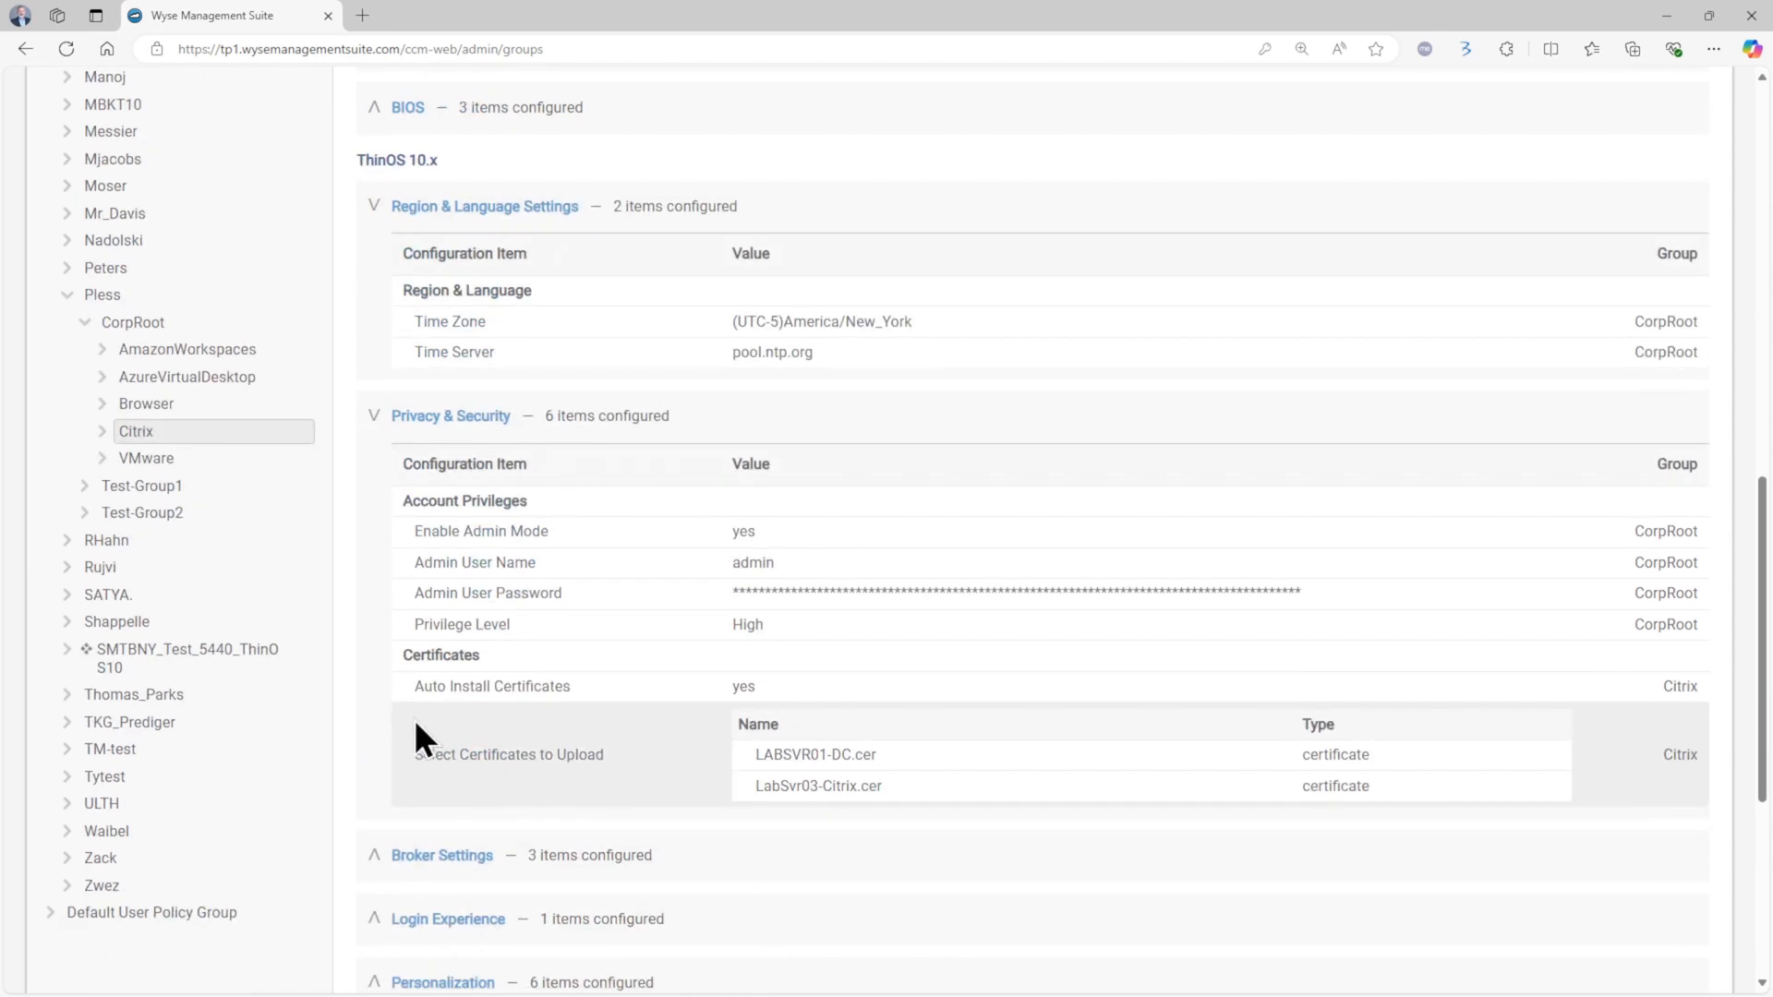
left_click(376, 871)
scroll(388, 812, "down", 3)
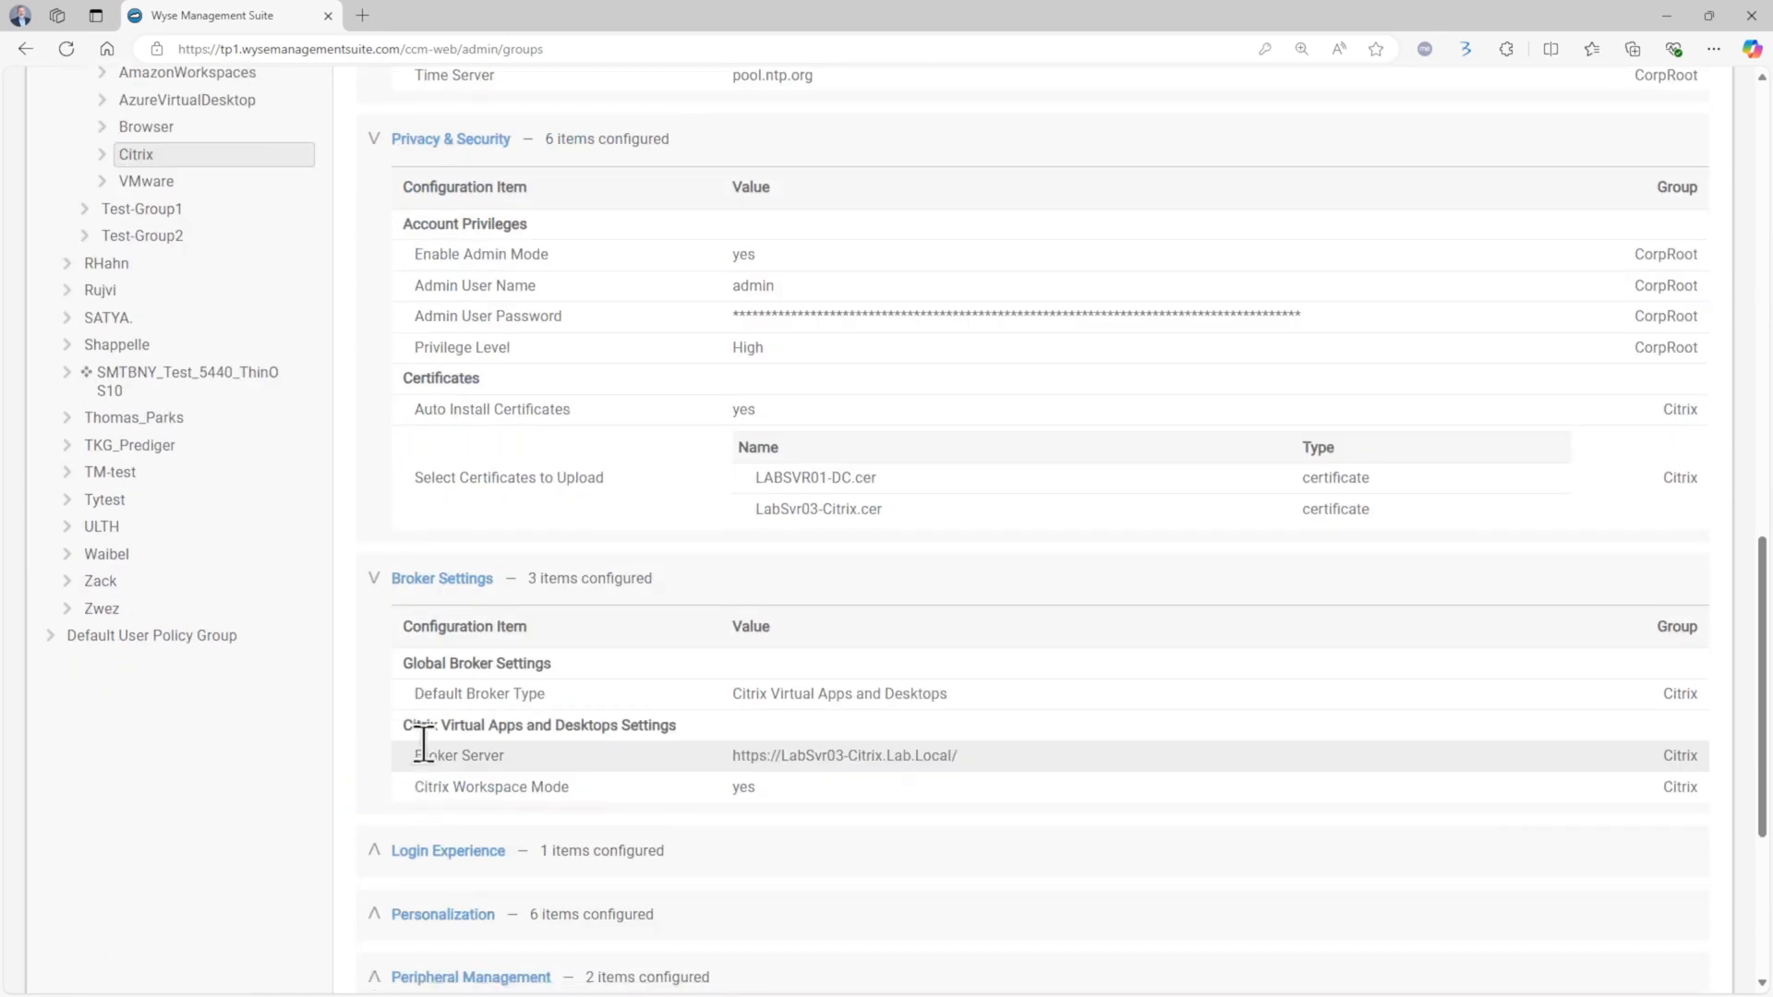
left_click(379, 852)
- Expand Personalization, Peripheral Management and Firmware in Citrix's ThinOS 10.x policies, and review the values and the Citrix package to deploy
scroll(415, 721, "down", 5)
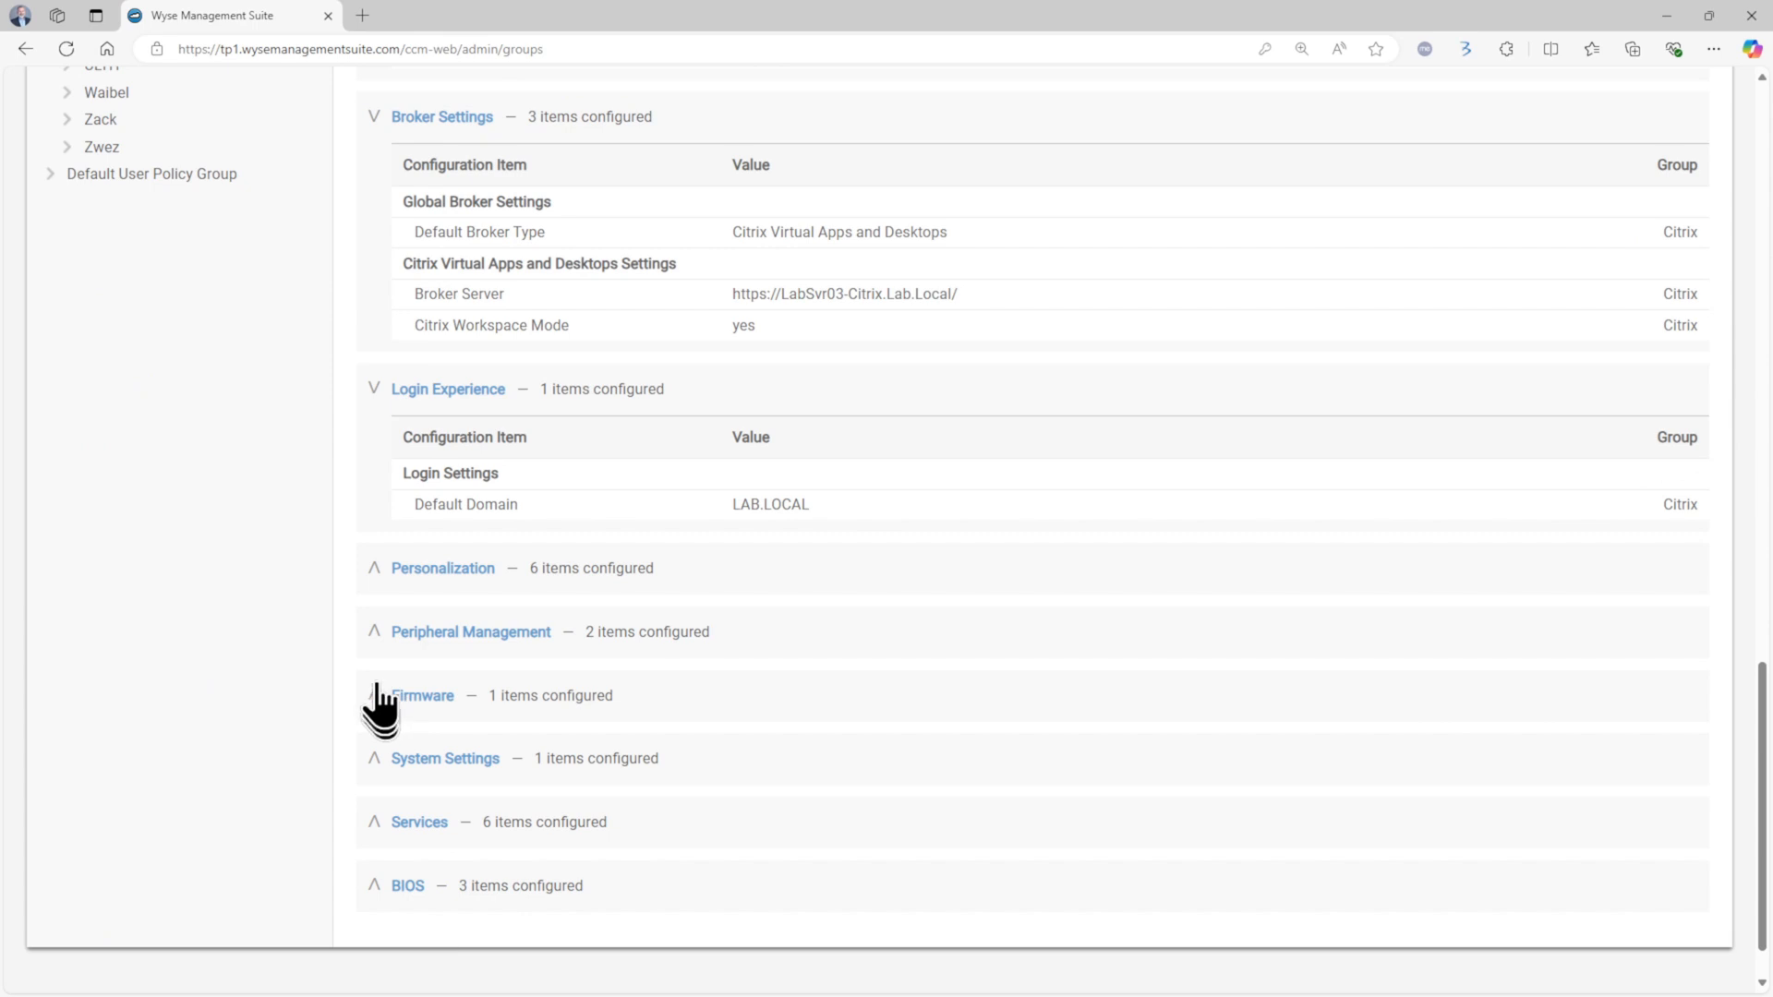
left_click(374, 568)
scroll(397, 701, "down", 3)
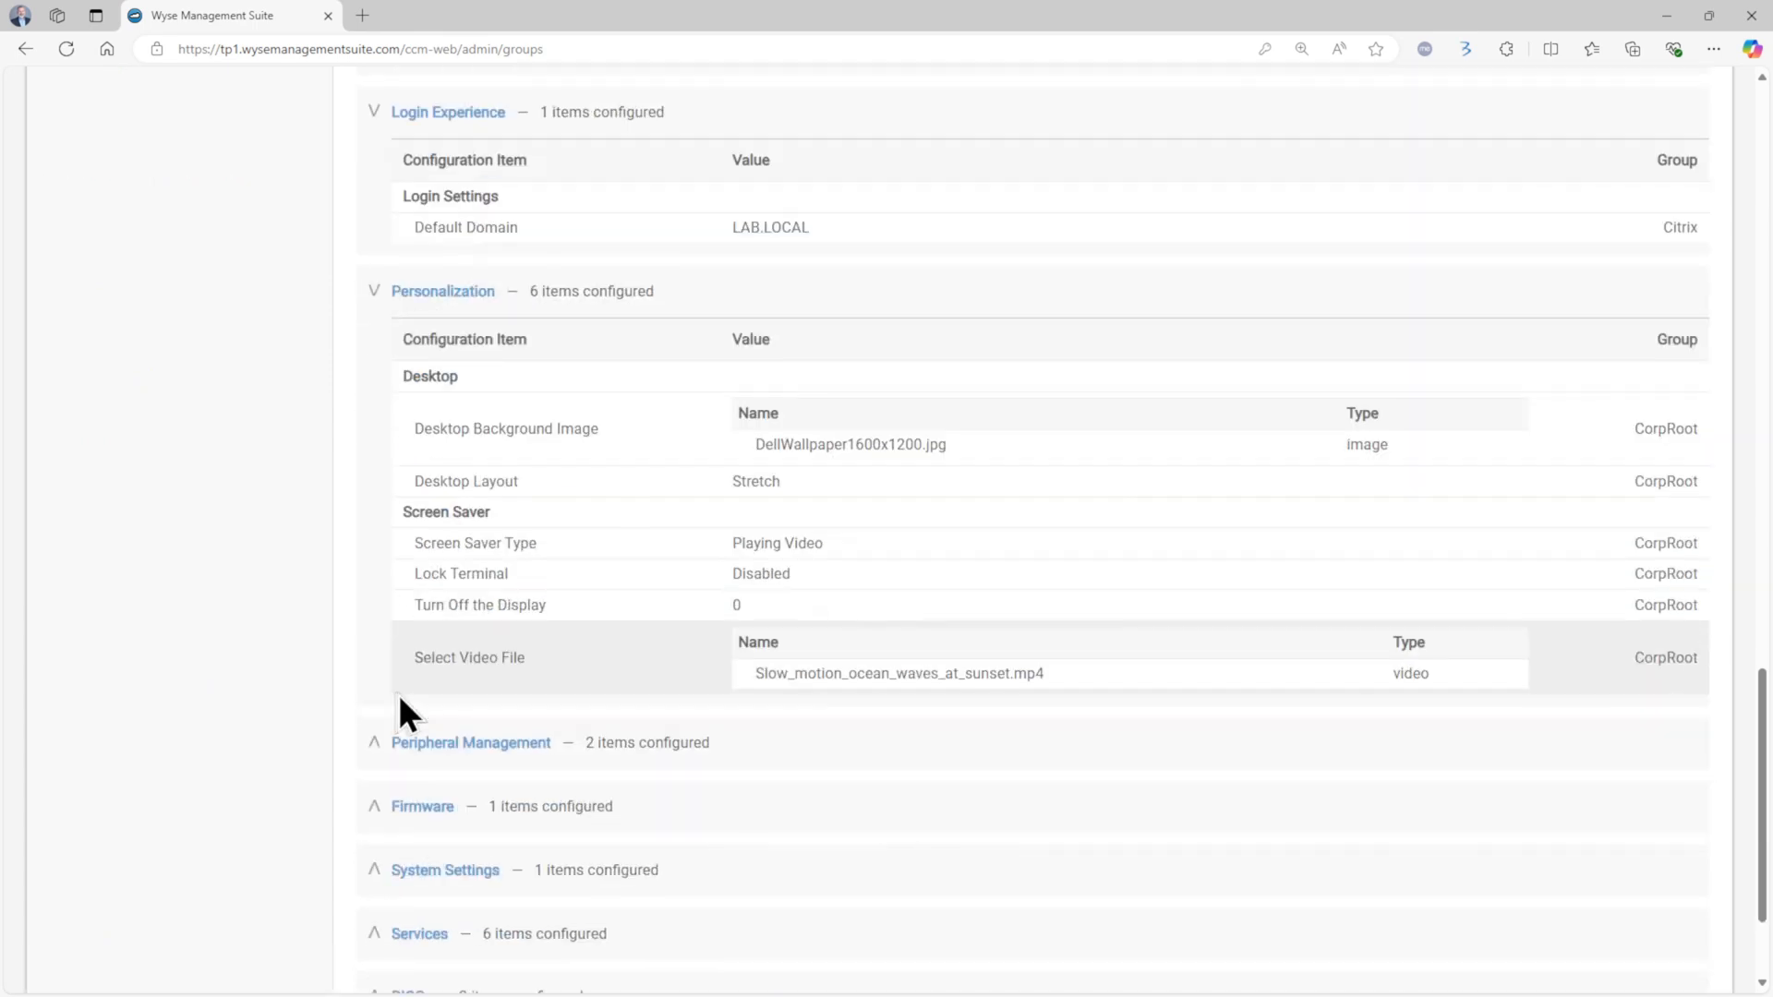
left_click(388, 759)
scroll(407, 748, "down", 3)
left_click(395, 642)
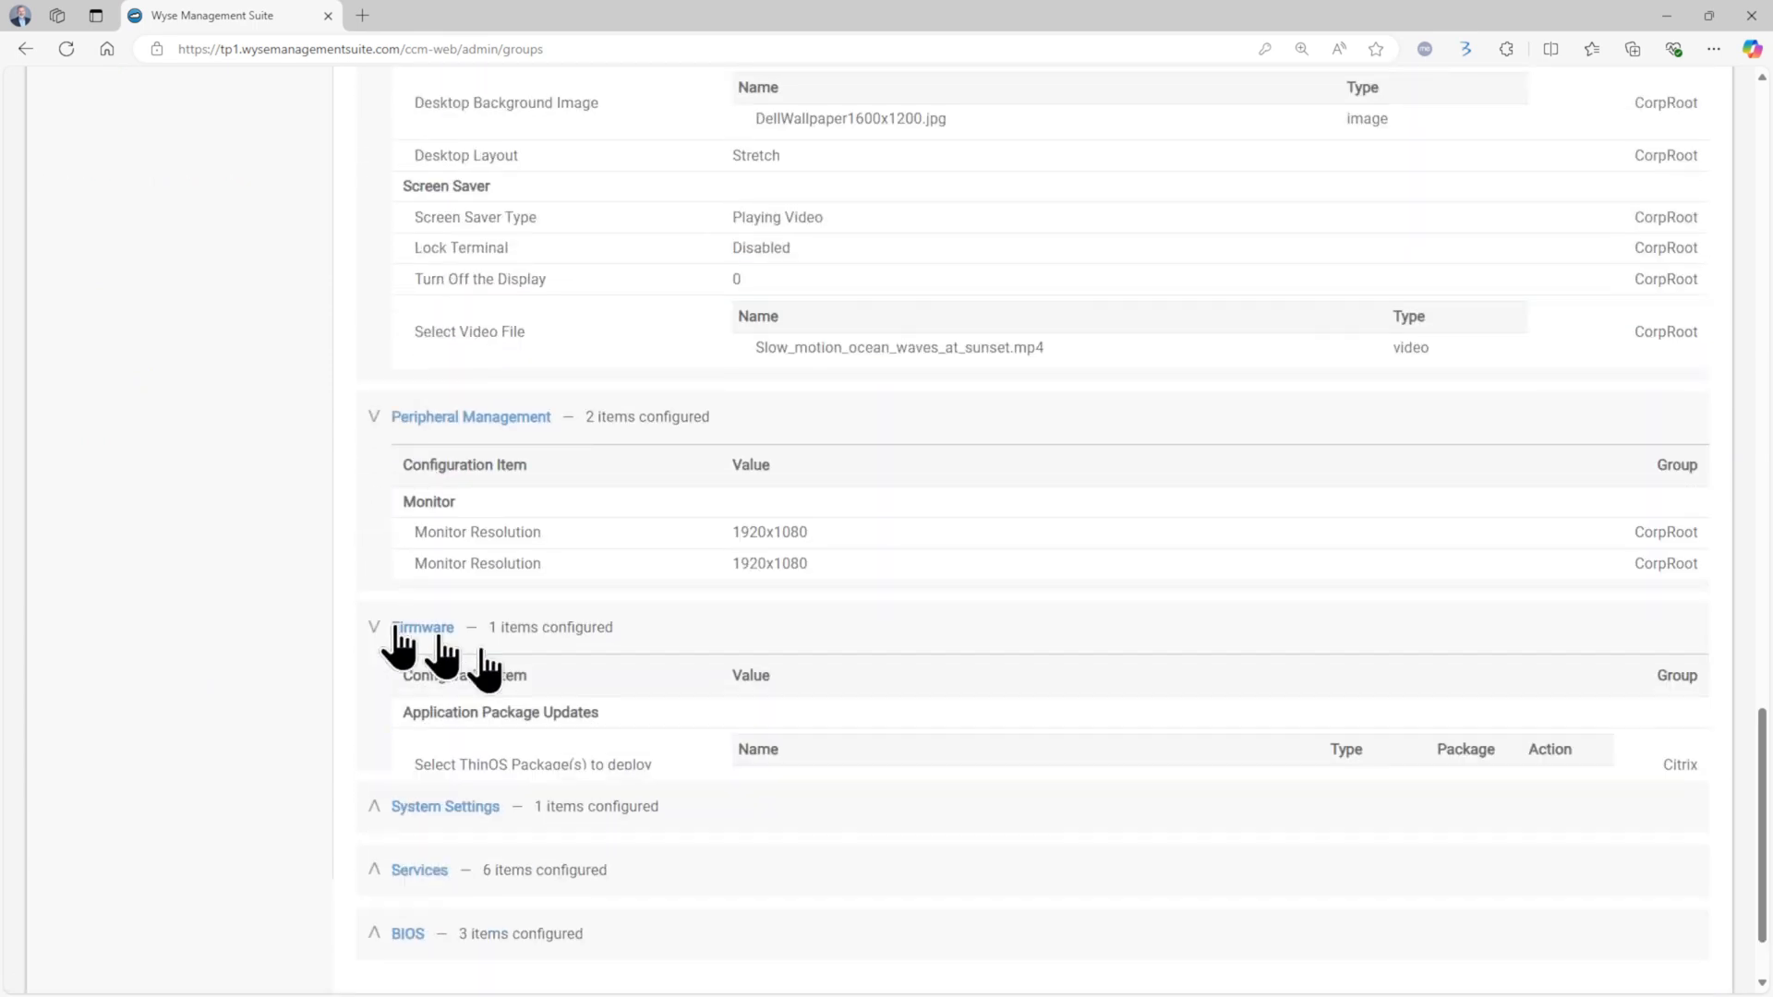
scroll(831, 679, "down", 2)
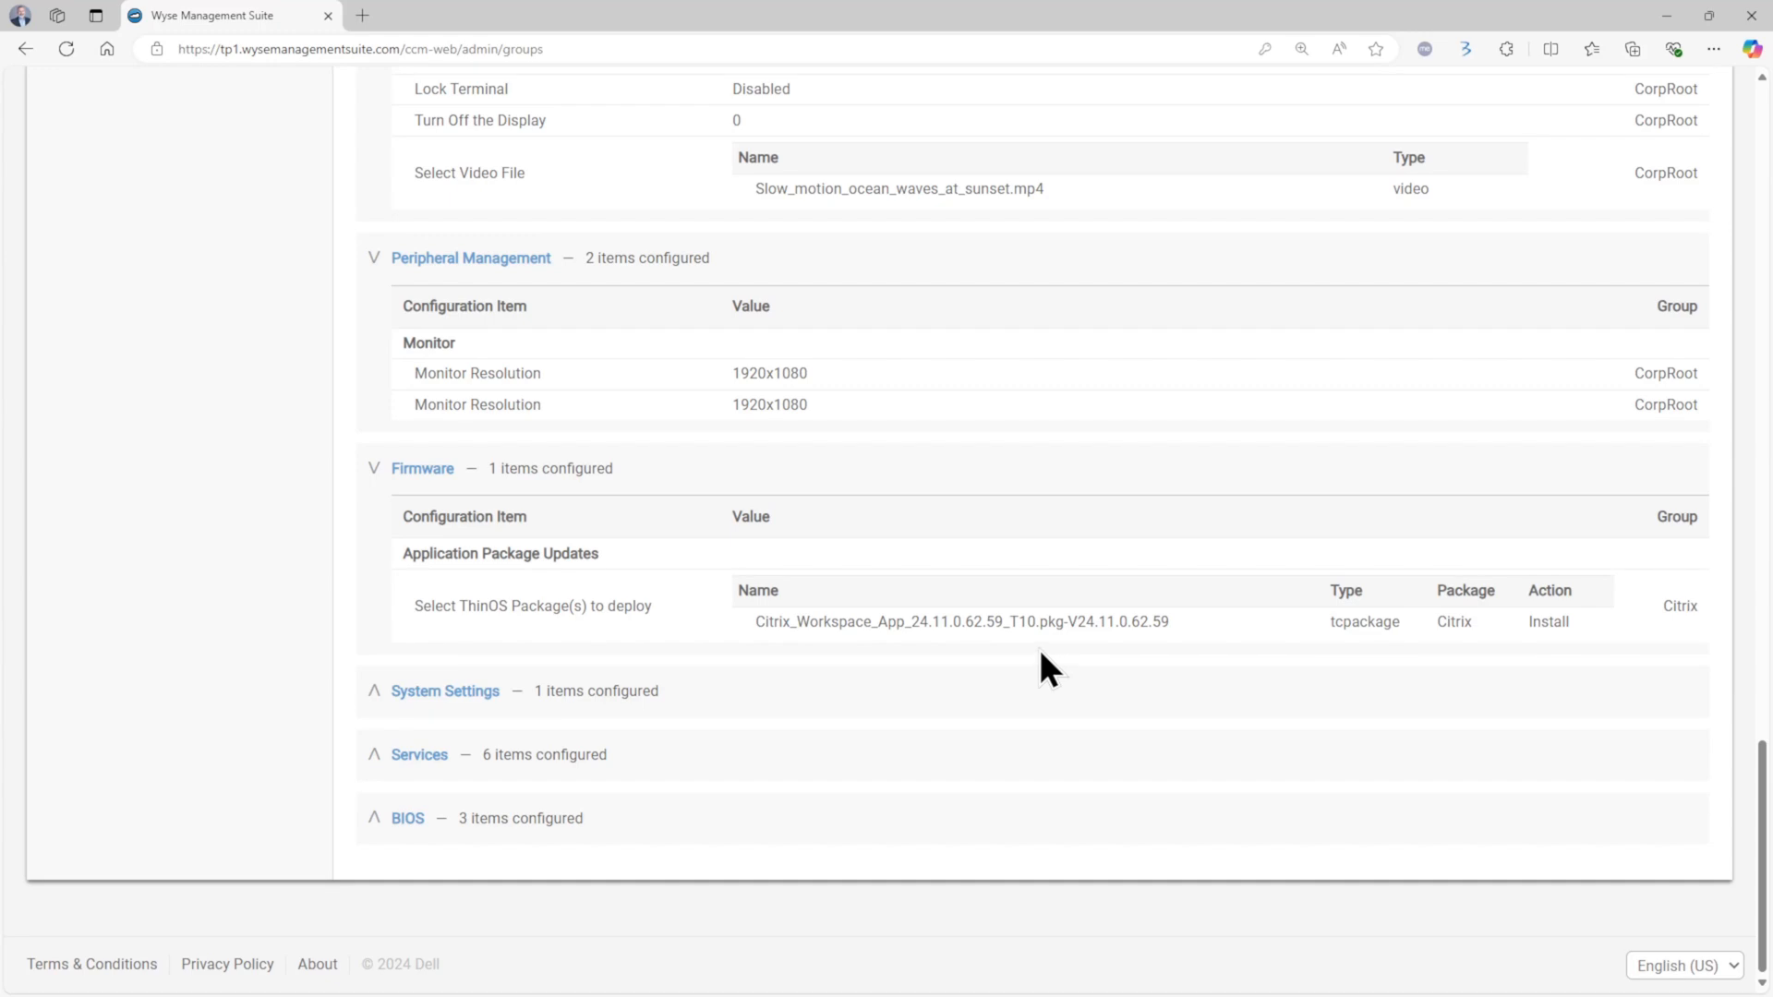
scroll(1046, 649, "up", 5)
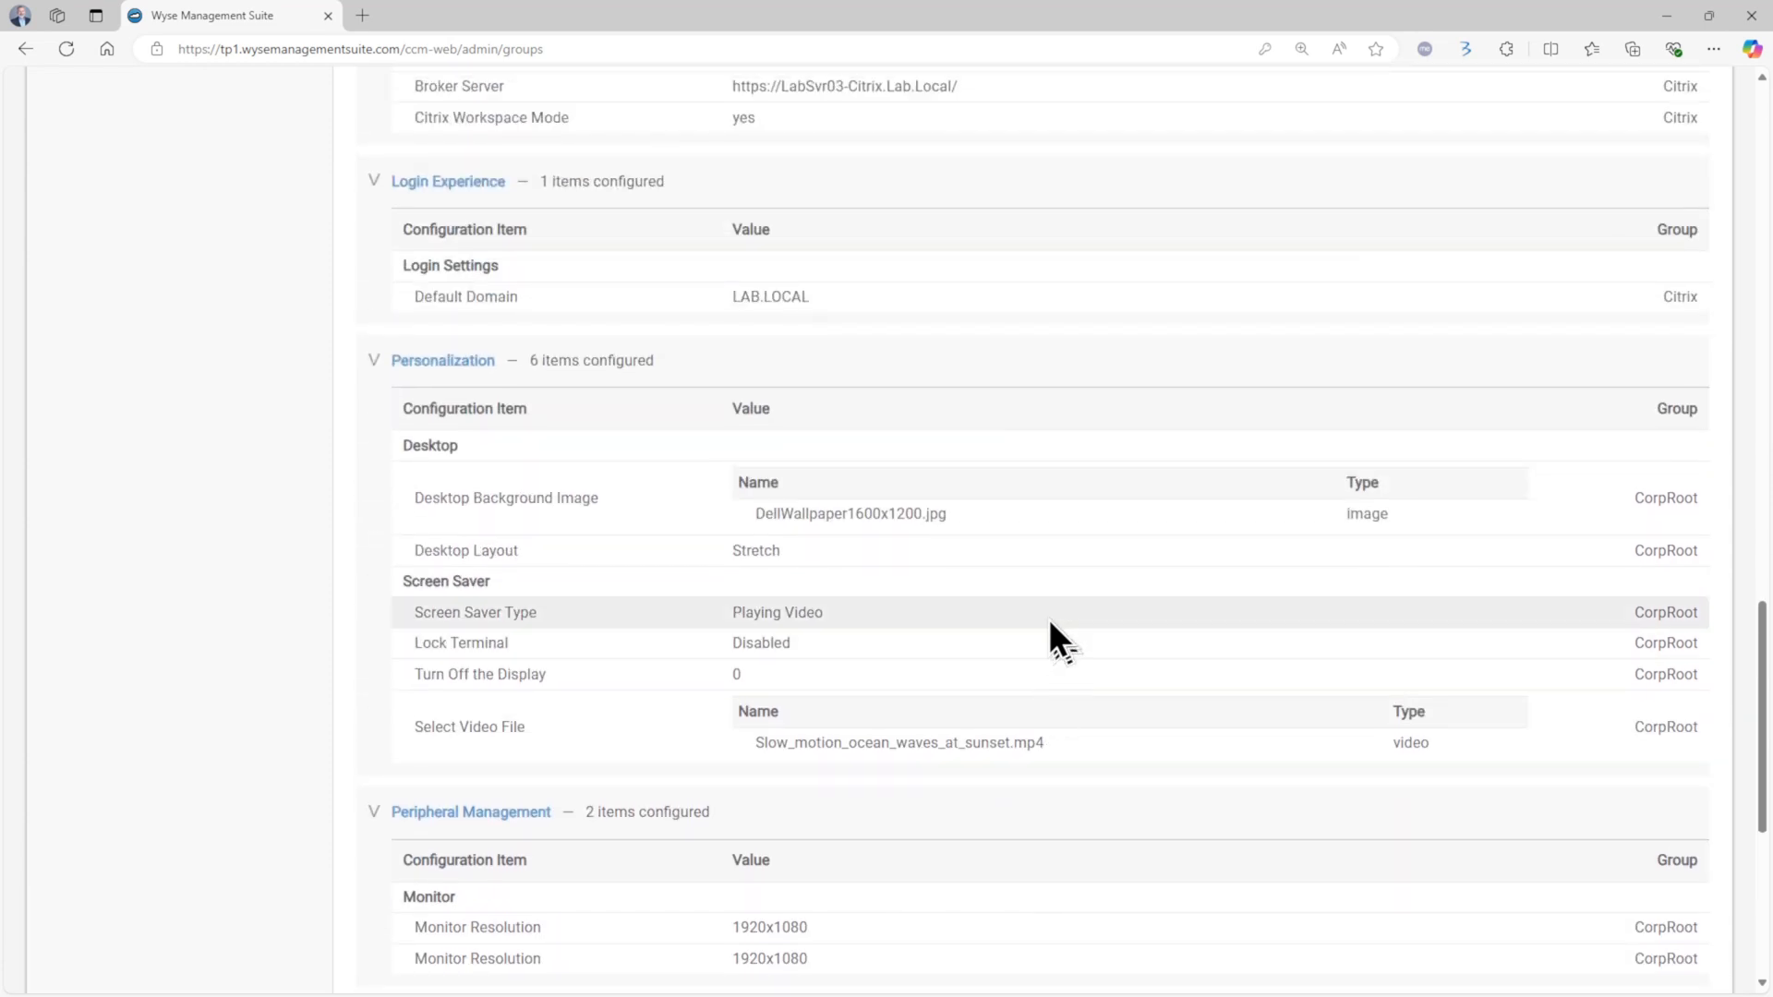
scroll(1278, 490, "up", 4)
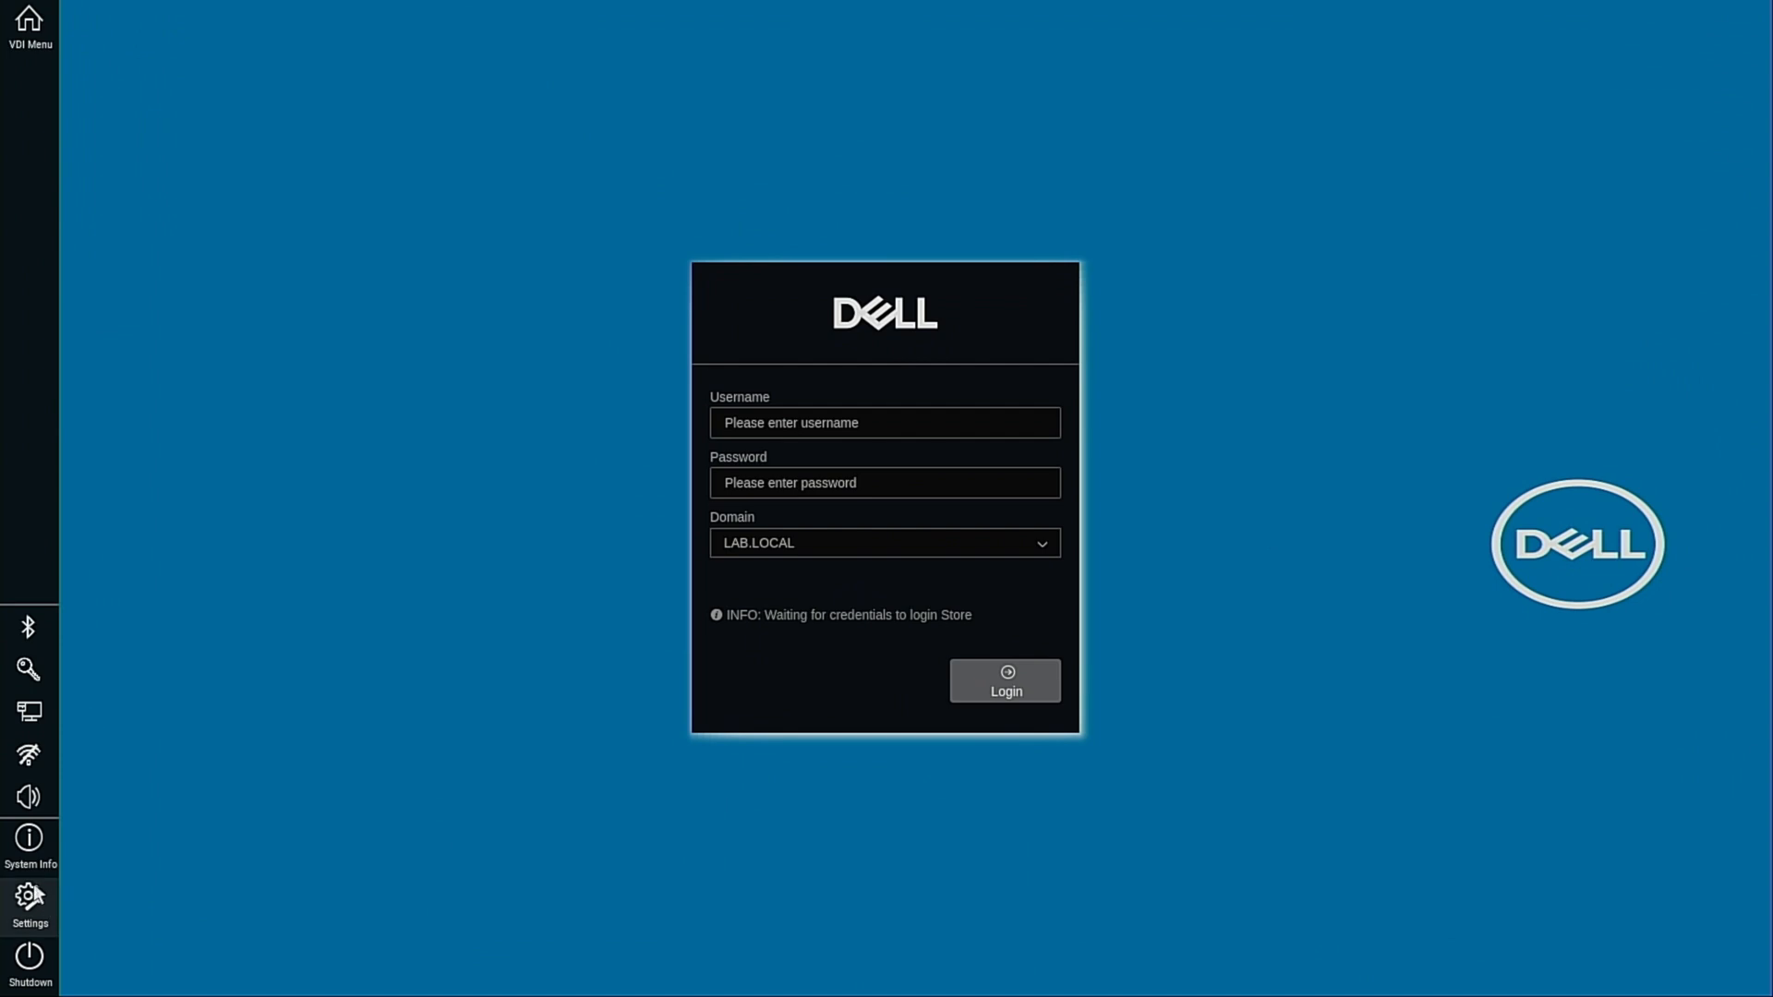
- Switch to the ThinOS client and check its system version and the installed Citrix Workspace app package in System Tools
left_click(22, 837)
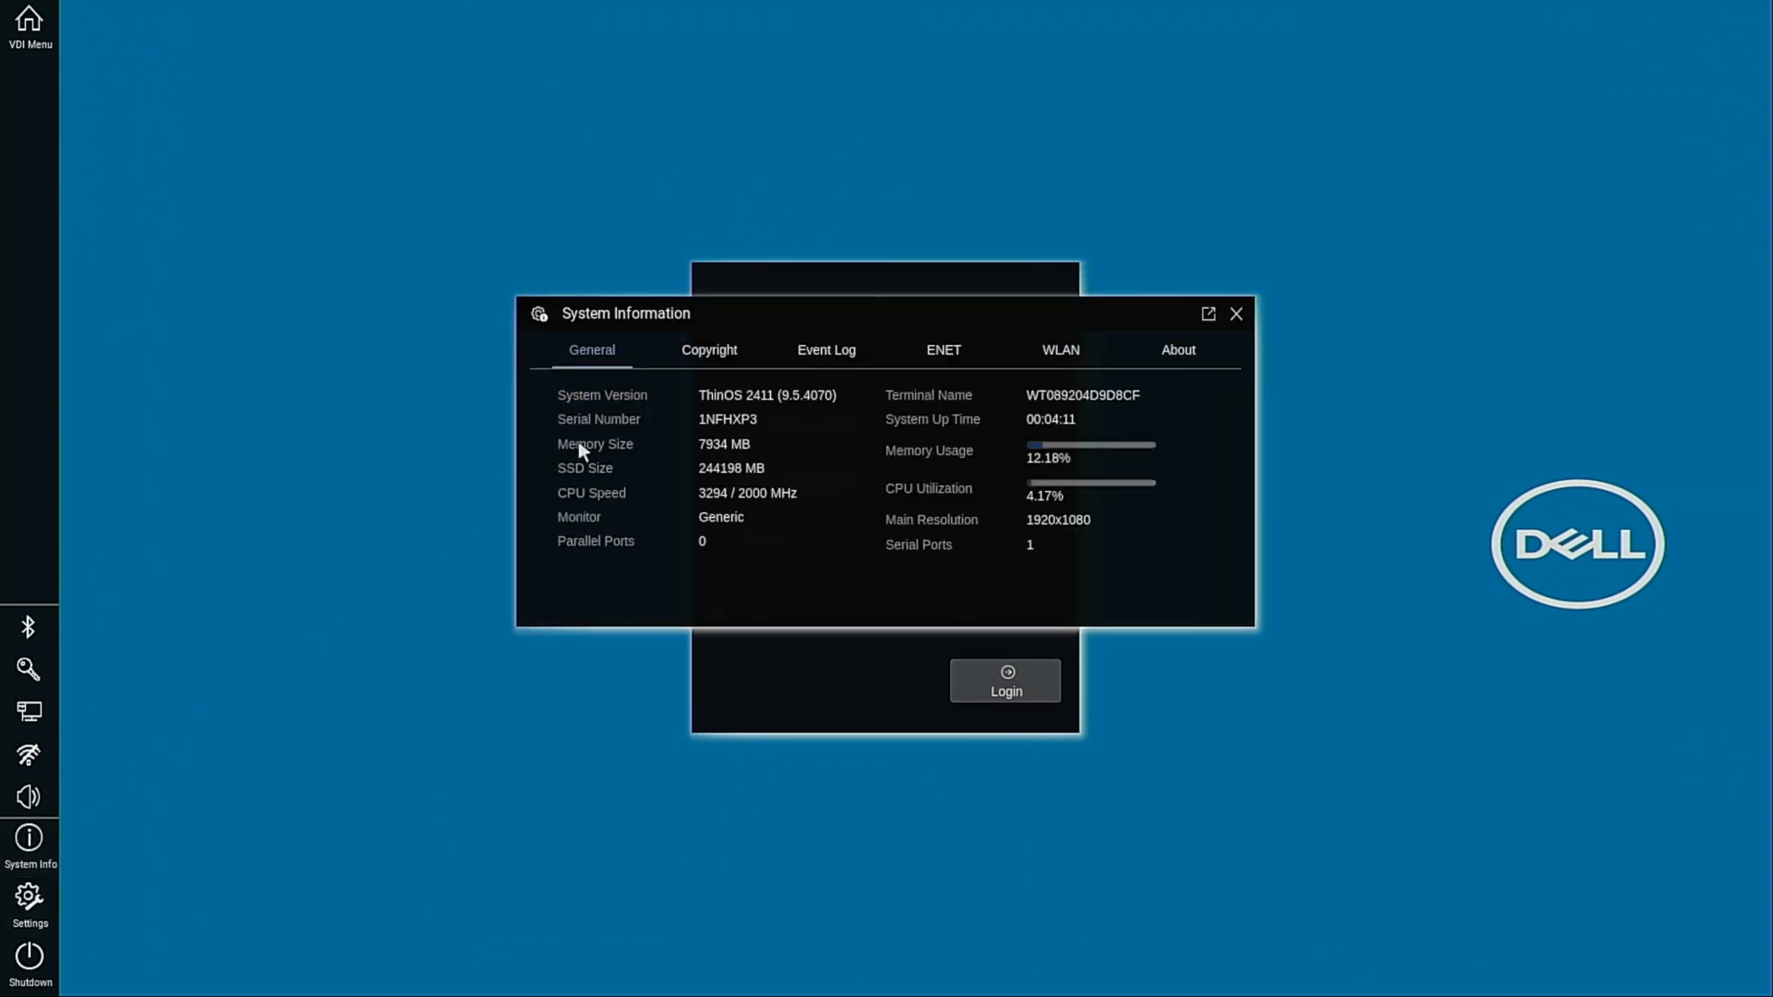
left_click(37, 892)
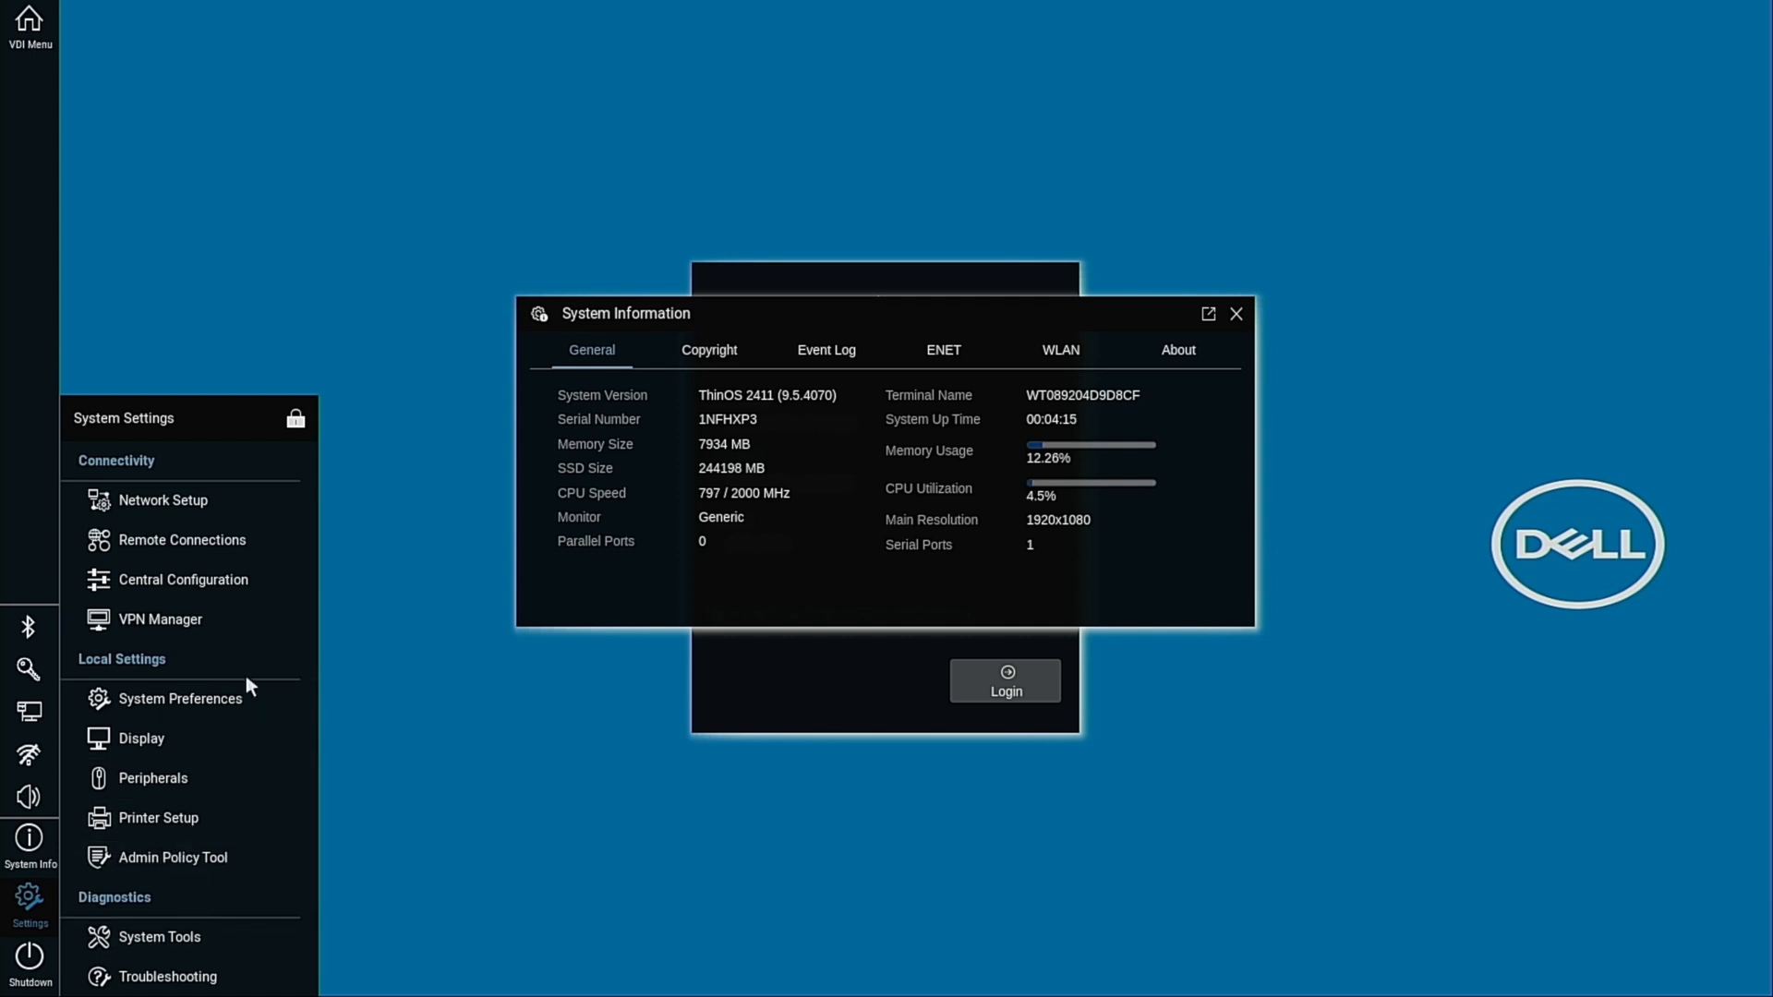
left_click(223, 927)
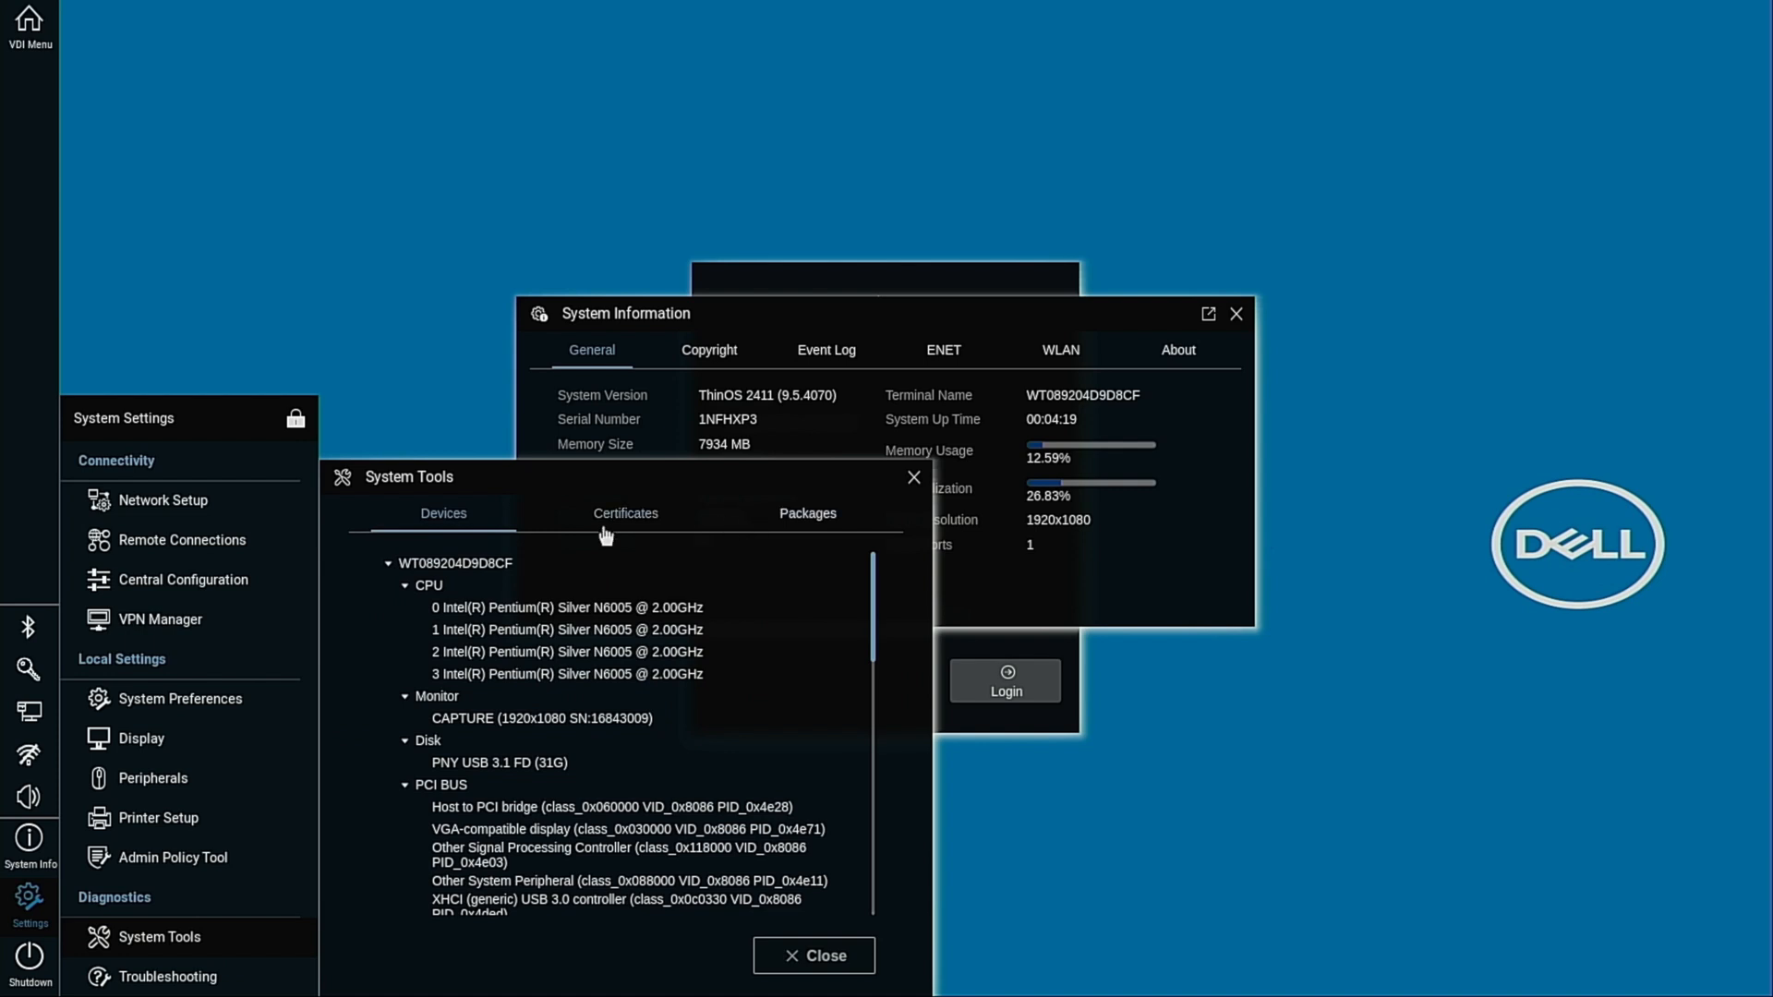
left_click(784, 530)
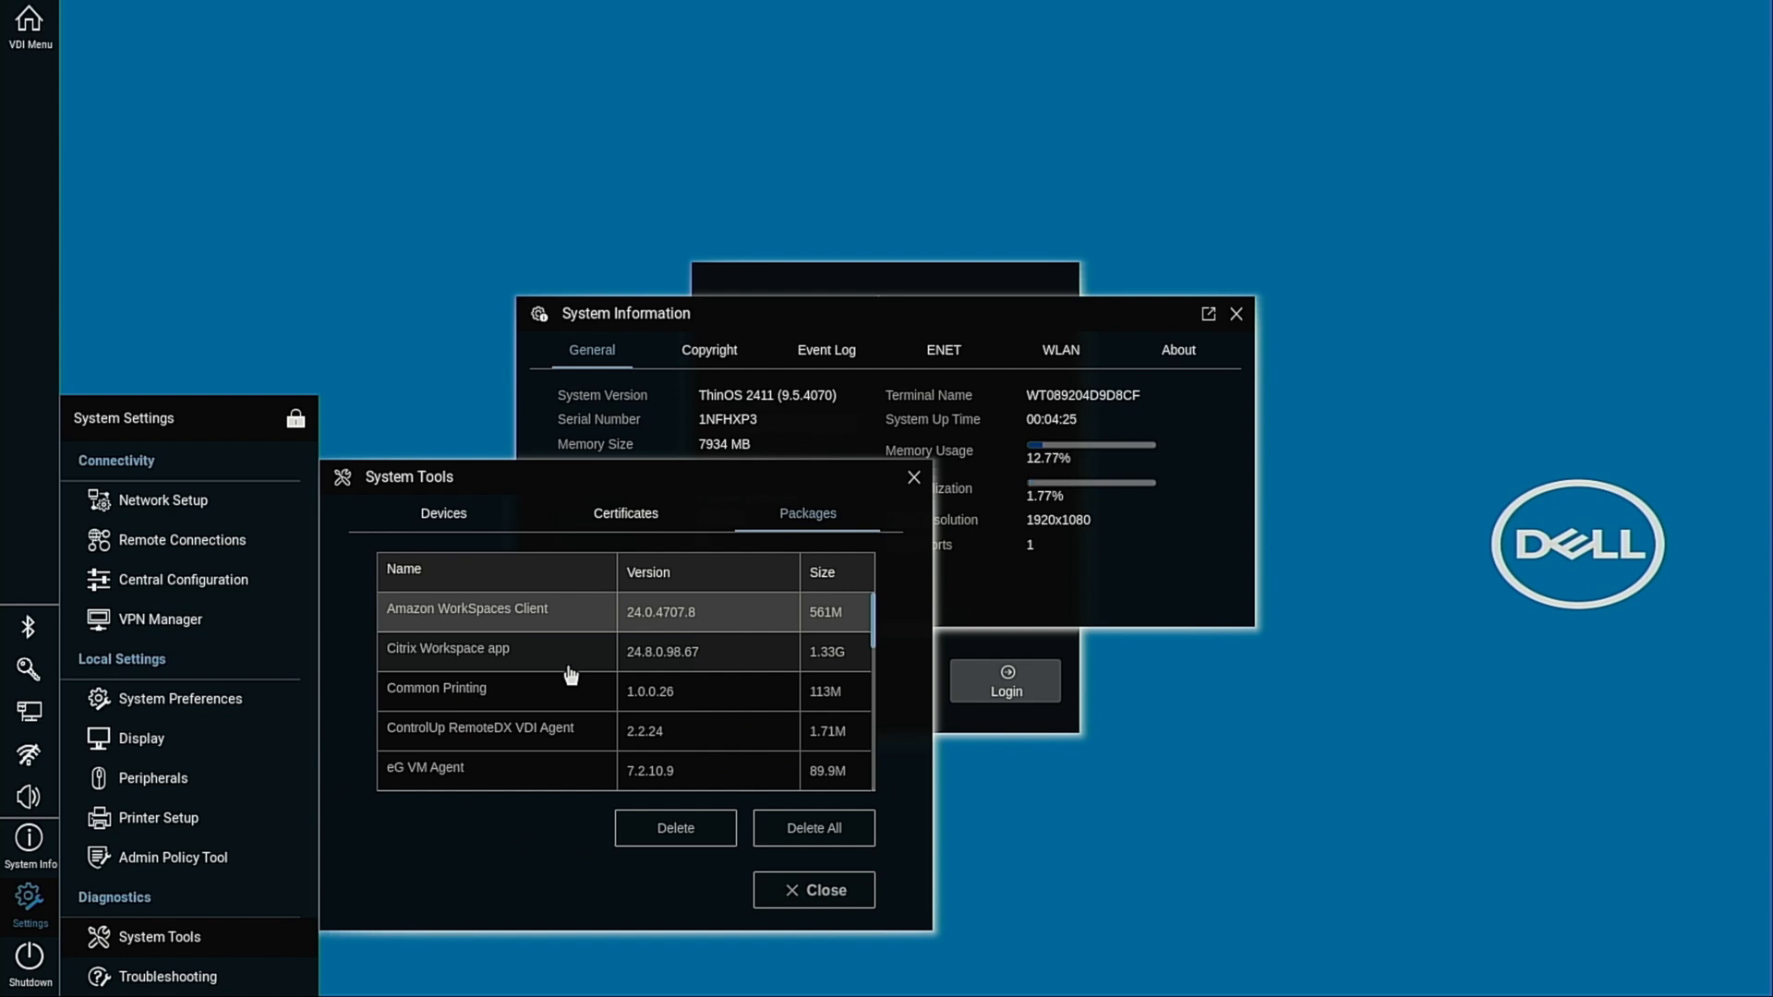
left_click(570, 667)
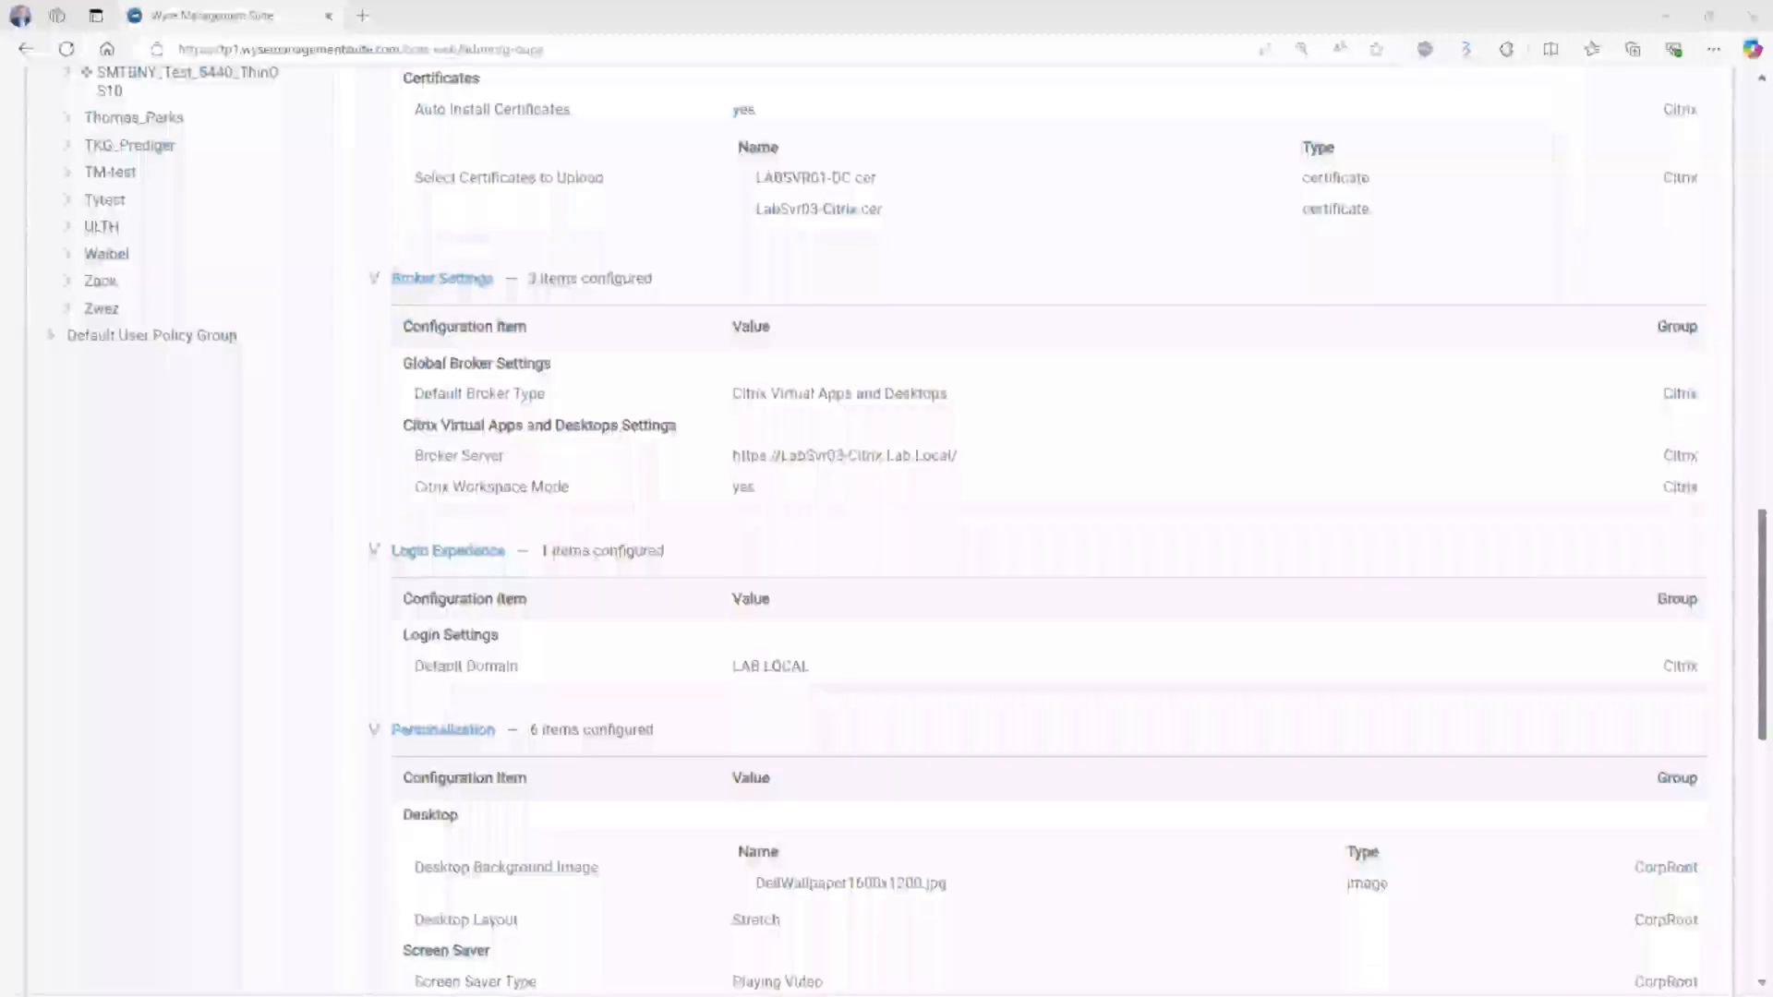
- Switch to Wyse Management Suite and open the details of the Citrix group's ThinOS 9.x device, down to its device configuration
scroll(981, 546, "up", 4)
scroll(1044, 508, "up", 10)
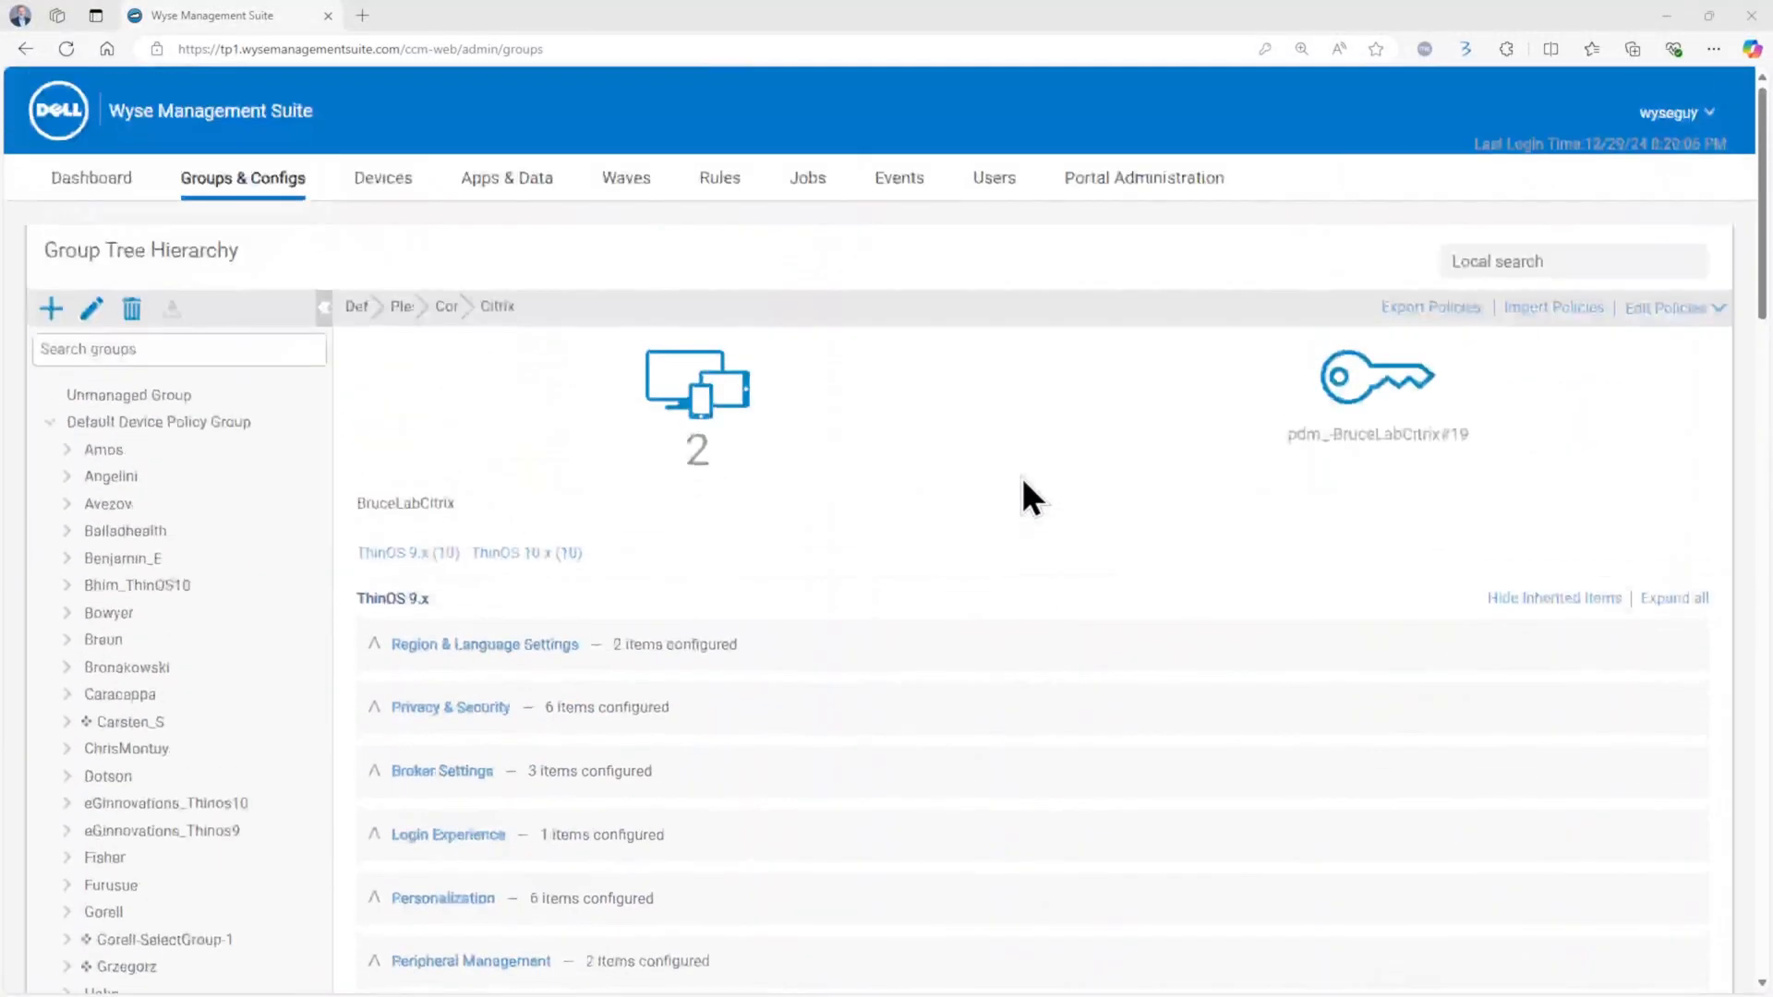
left_click(384, 189)
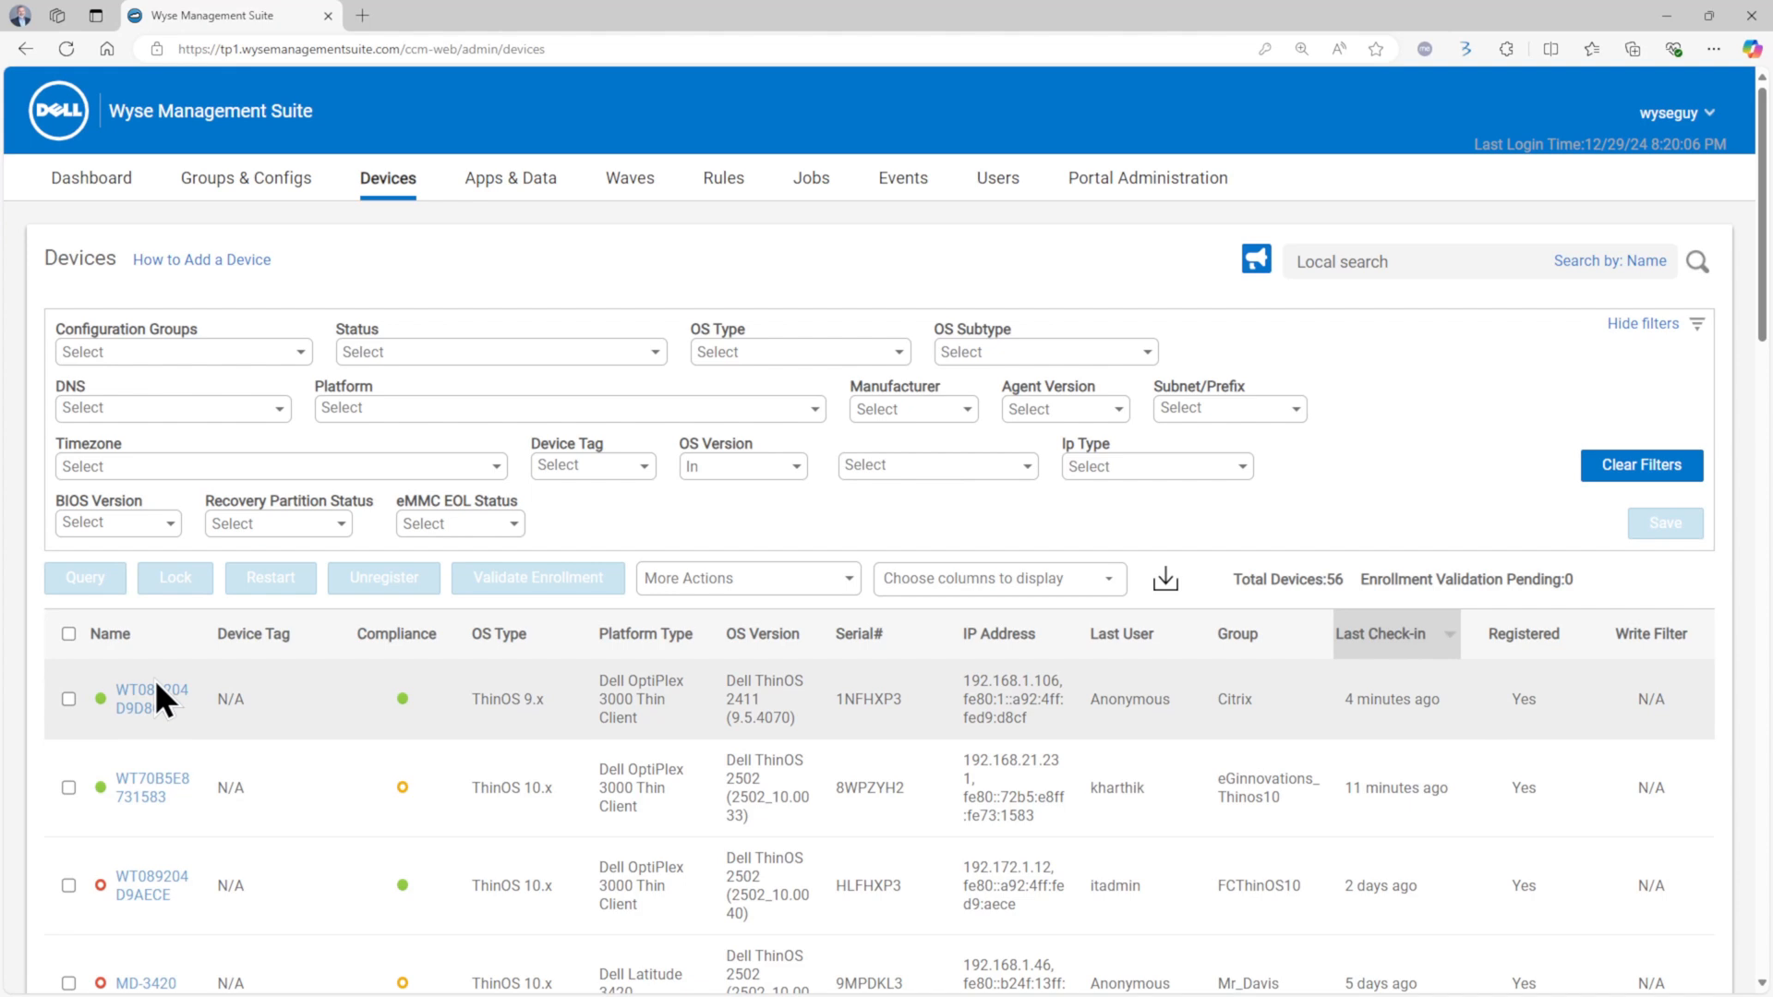
left_click(153, 691)
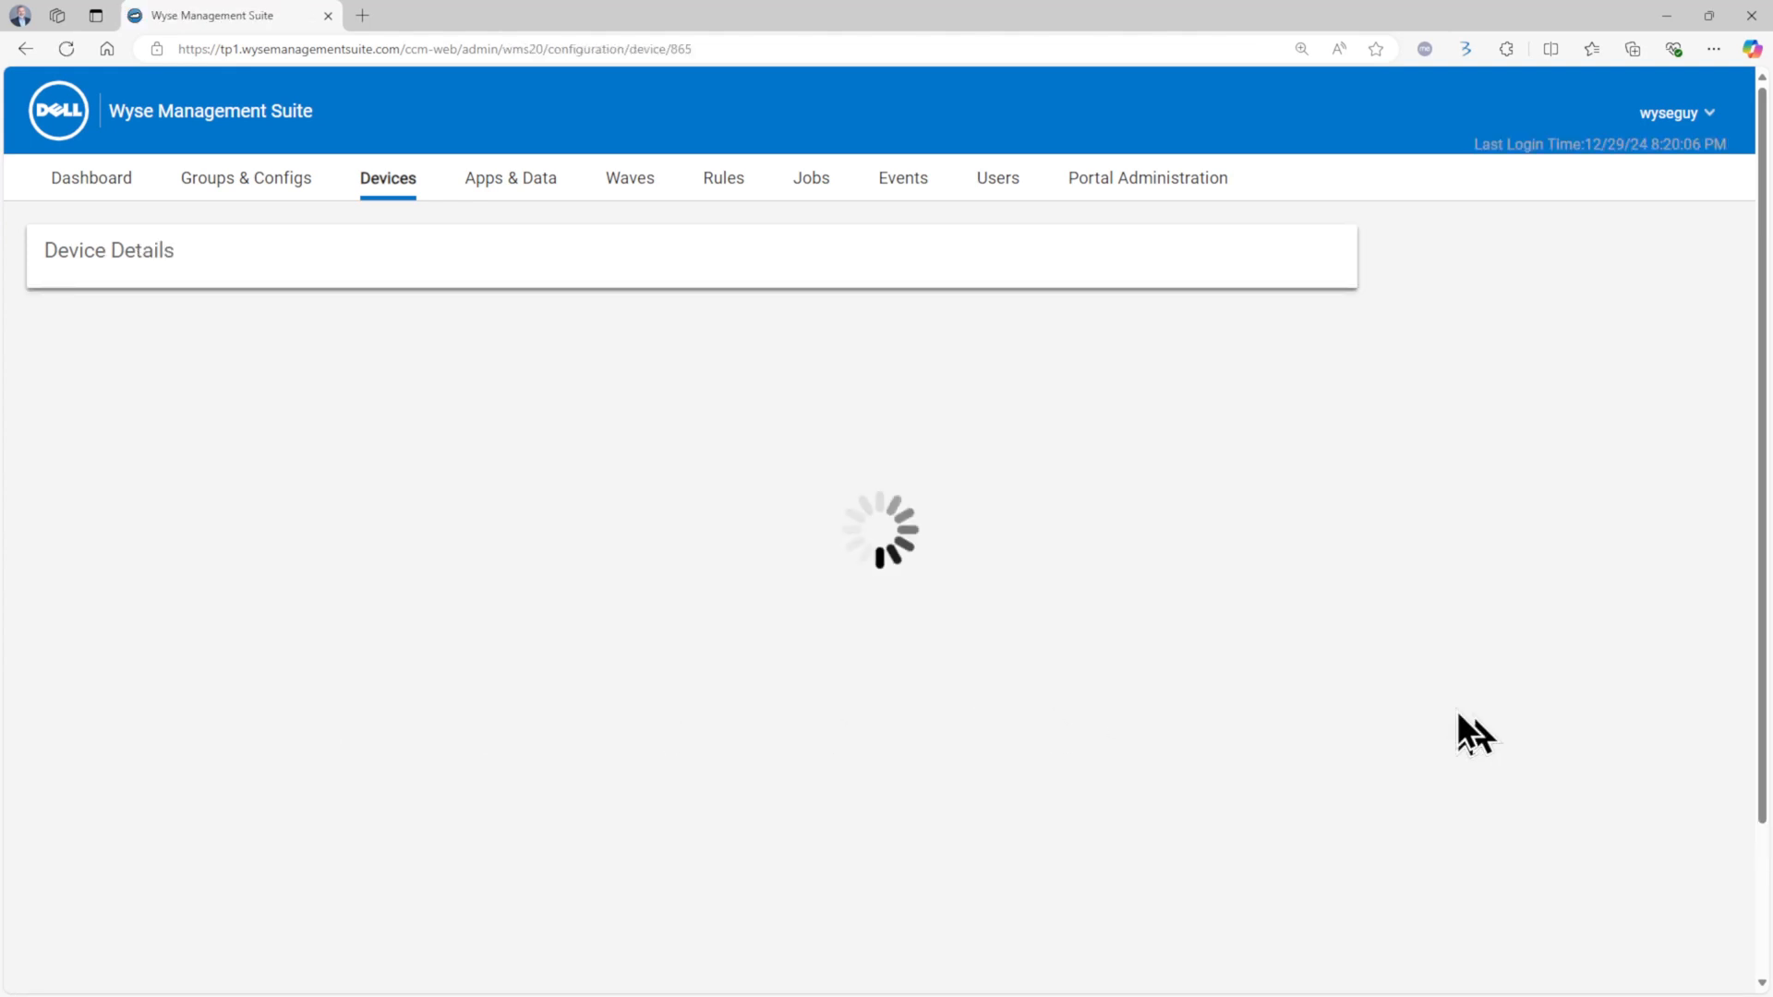
scroll(1457, 713, "down", 3)
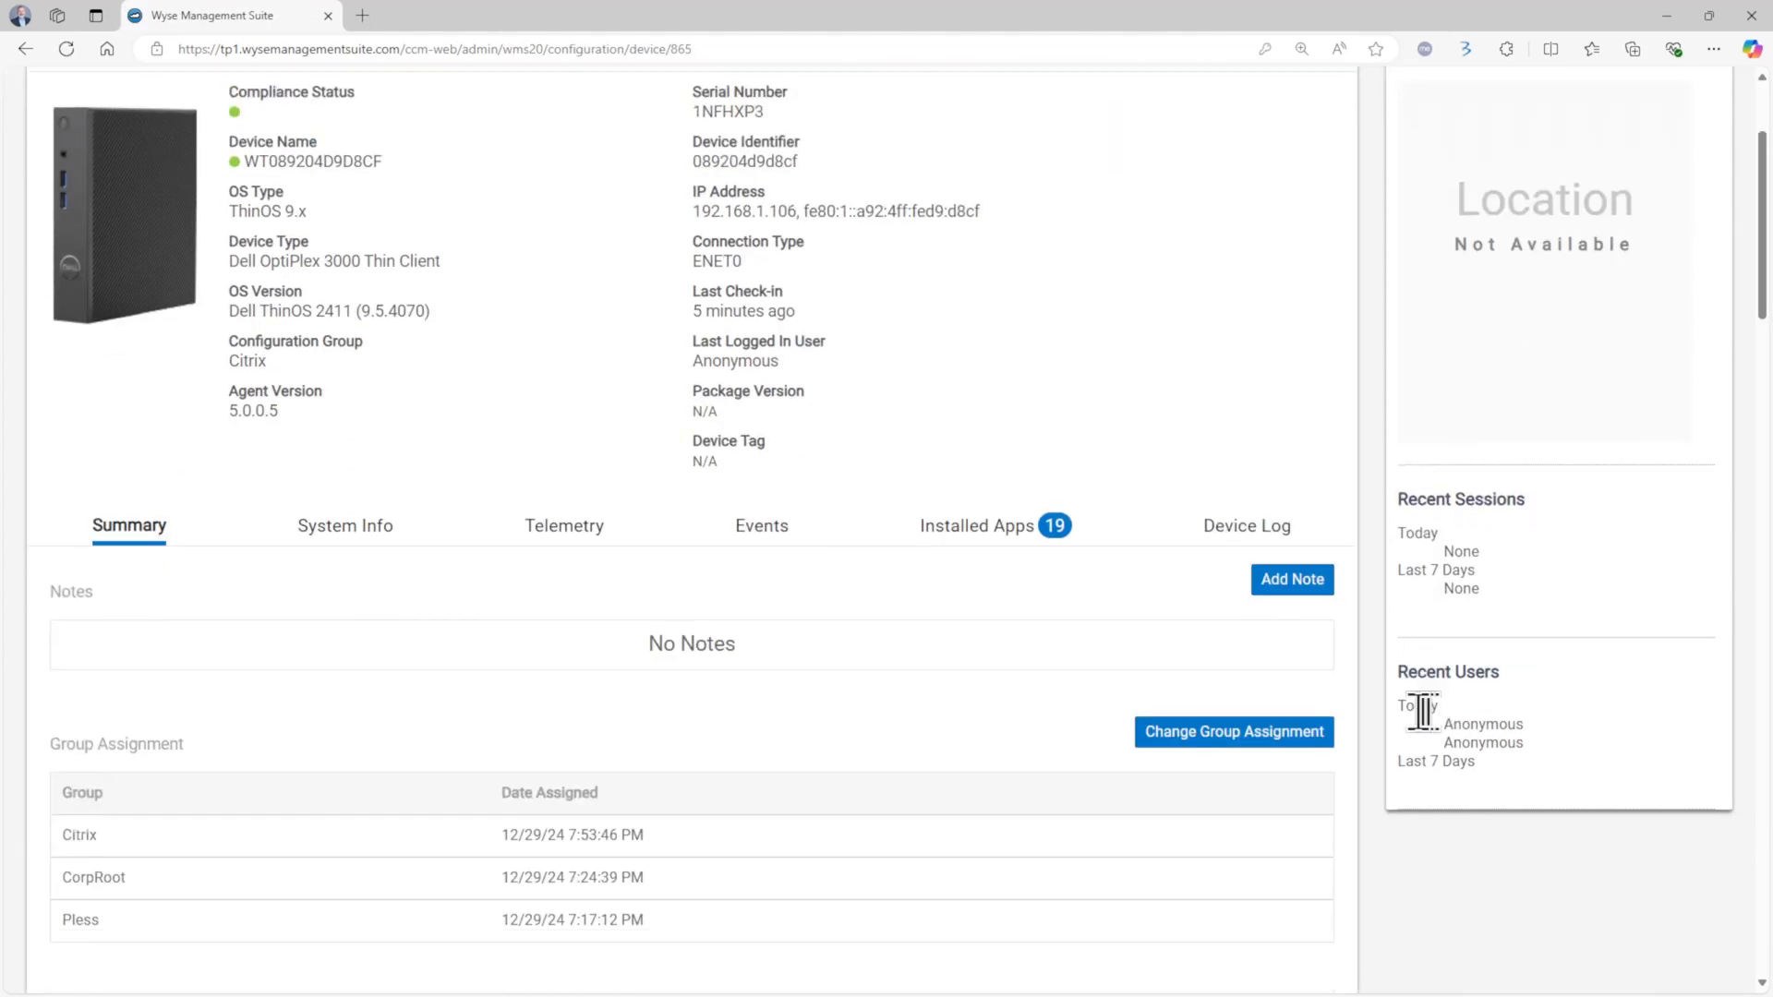
scroll(1414, 713, "down", 5)
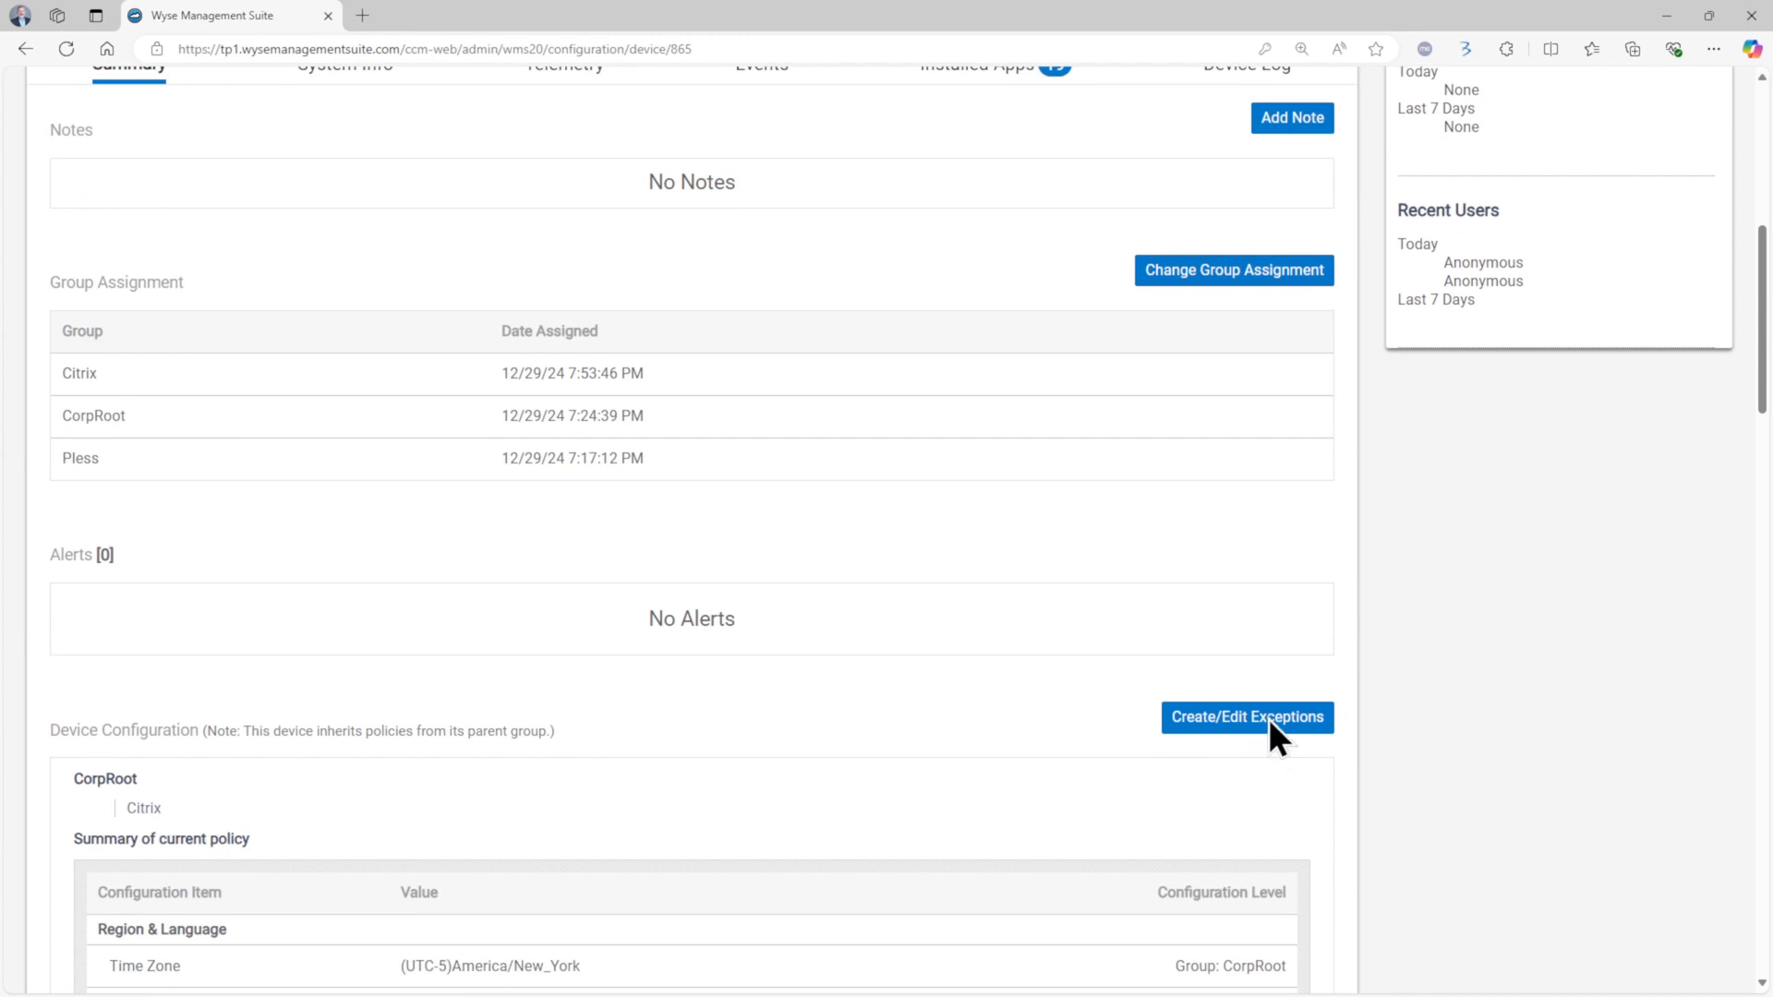
- In the device's OS firmware update exception, deselect version V9.5.4070 and select V2502.10.0040 for deployment
left_click(1273, 720)
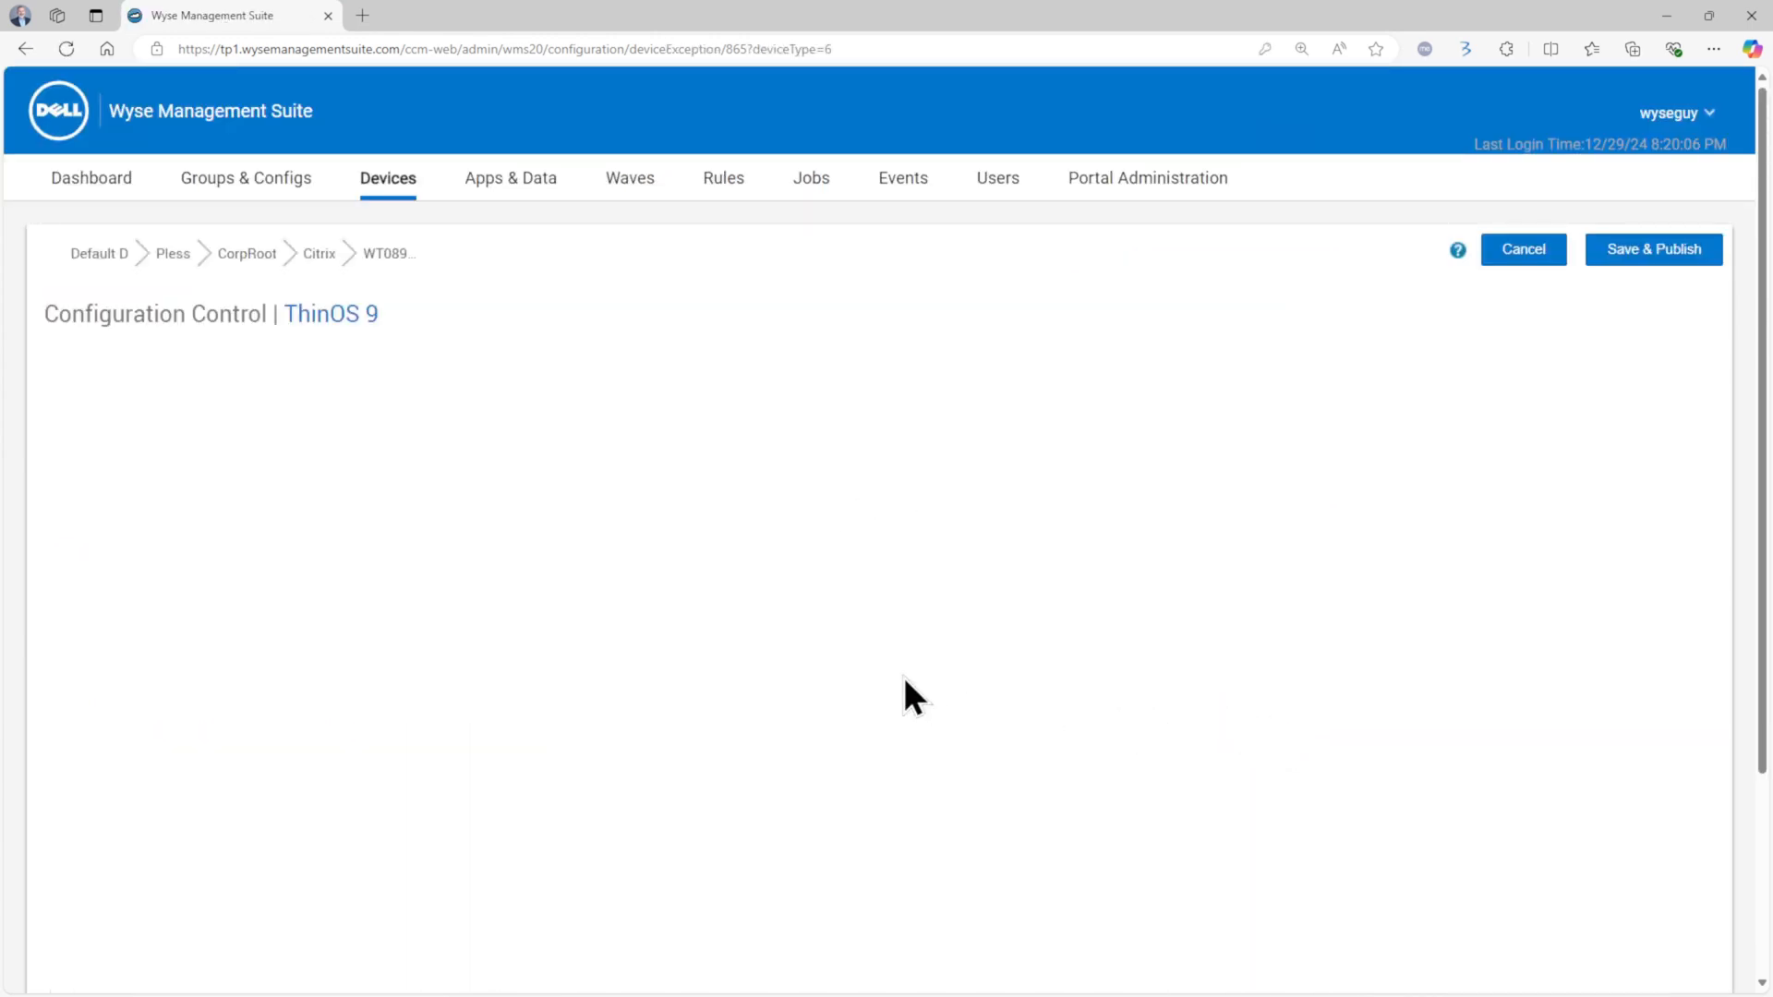
scroll(831, 688, "down", 2)
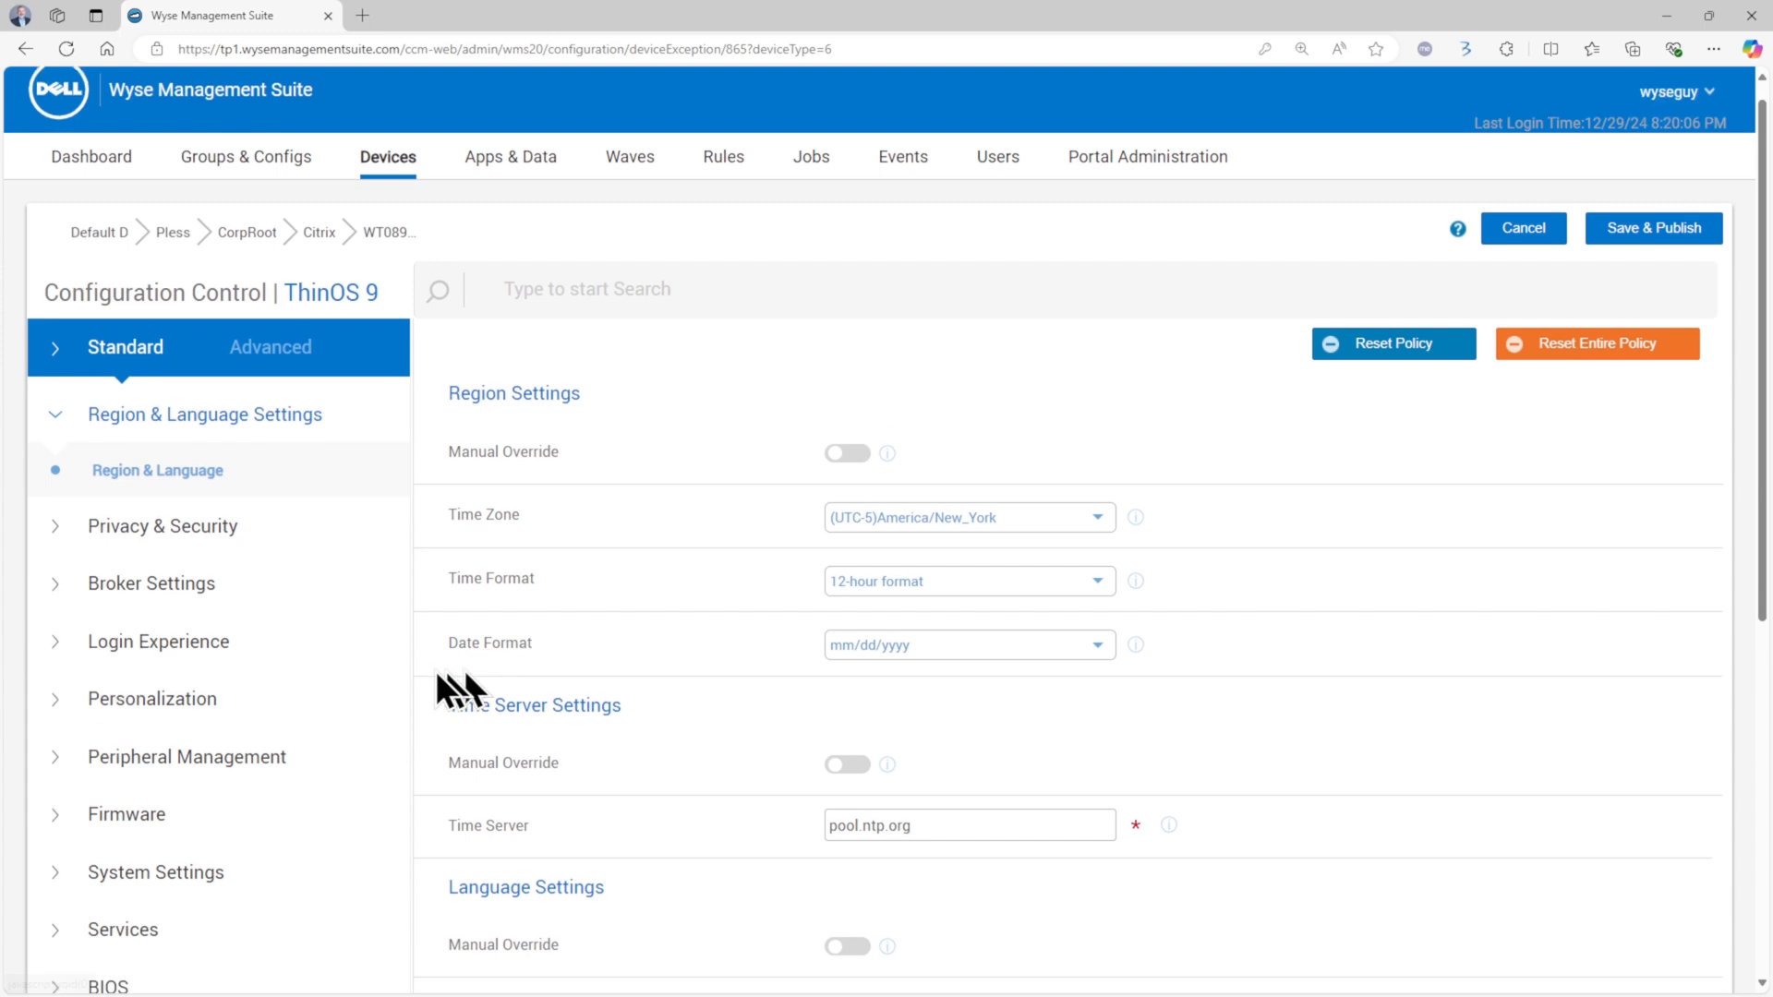
left_click(59, 658)
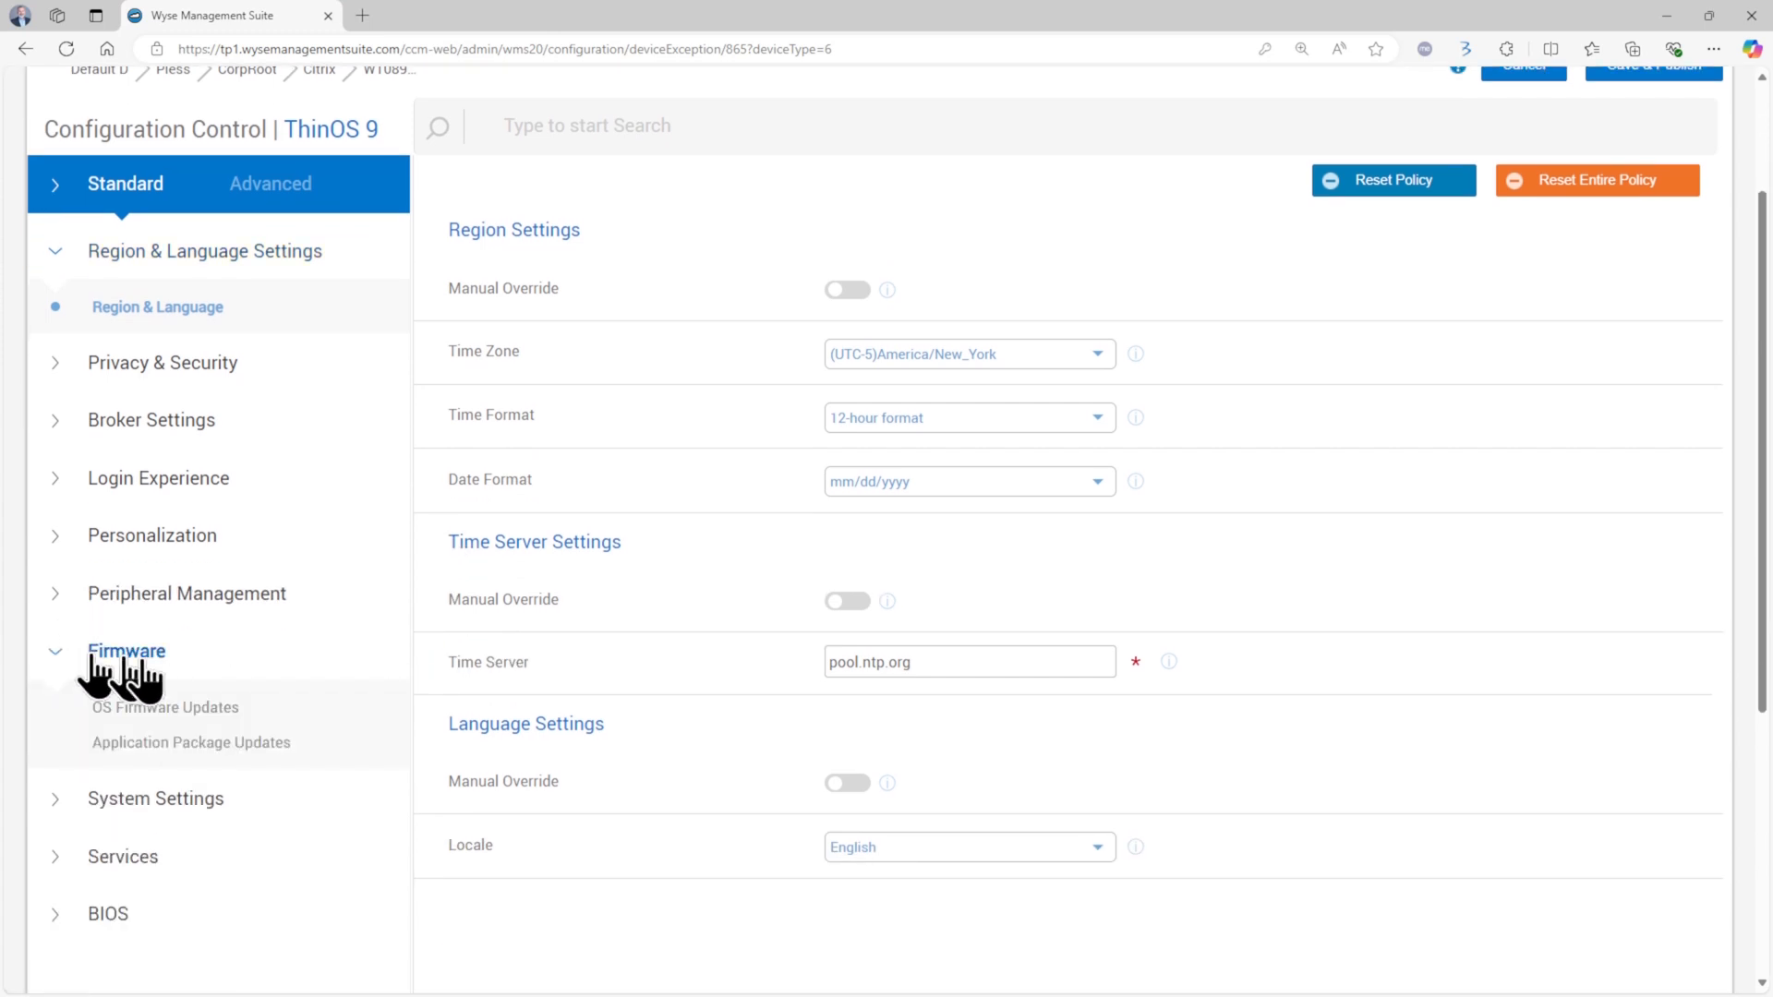
left_click(203, 711)
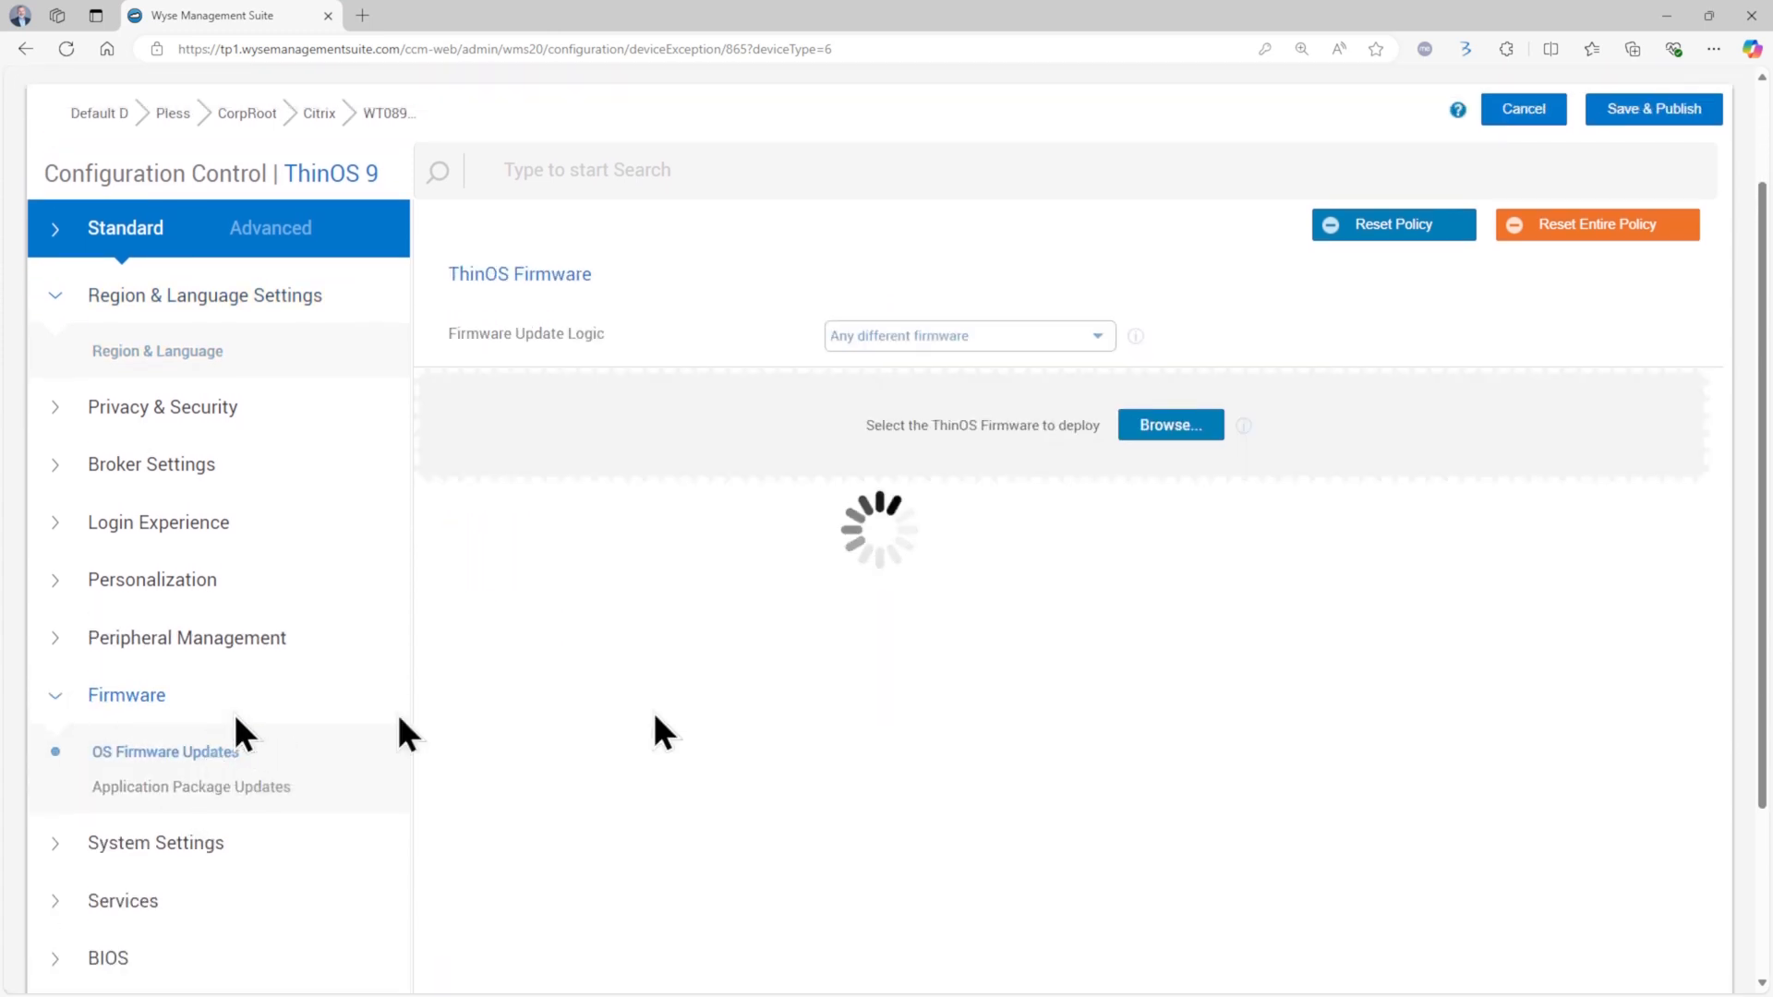
scroll(1121, 717, "down", 3)
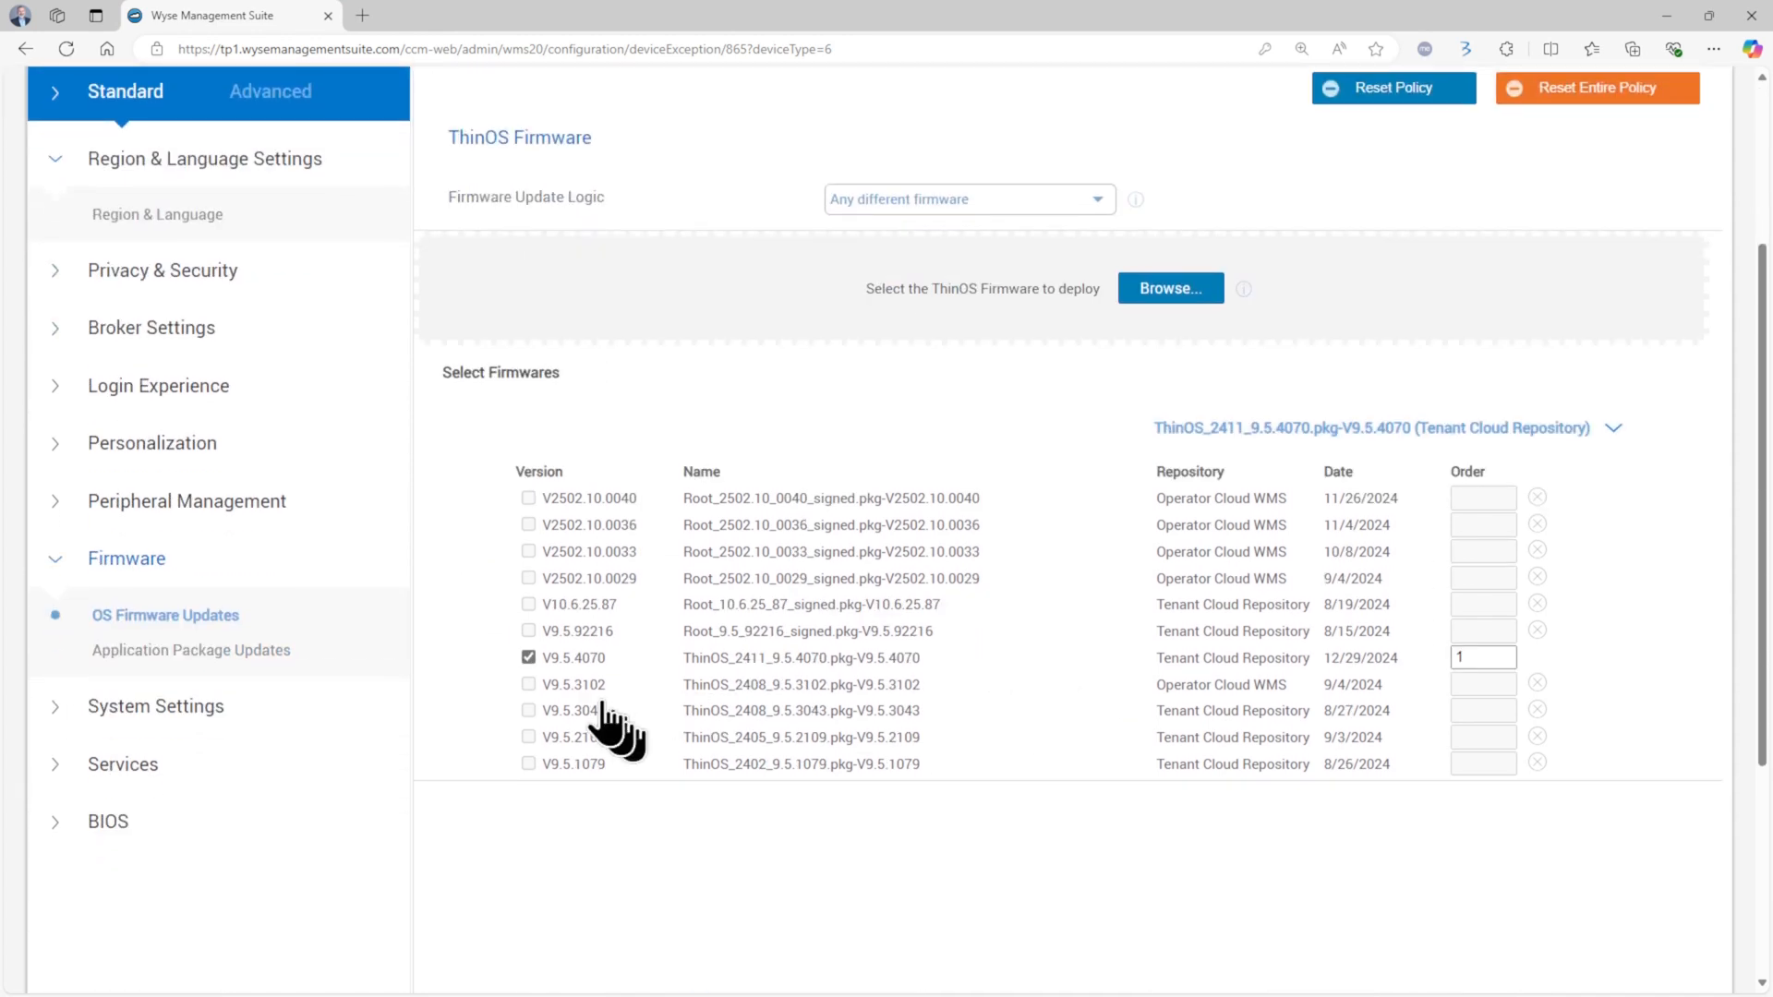
left_click(529, 659)
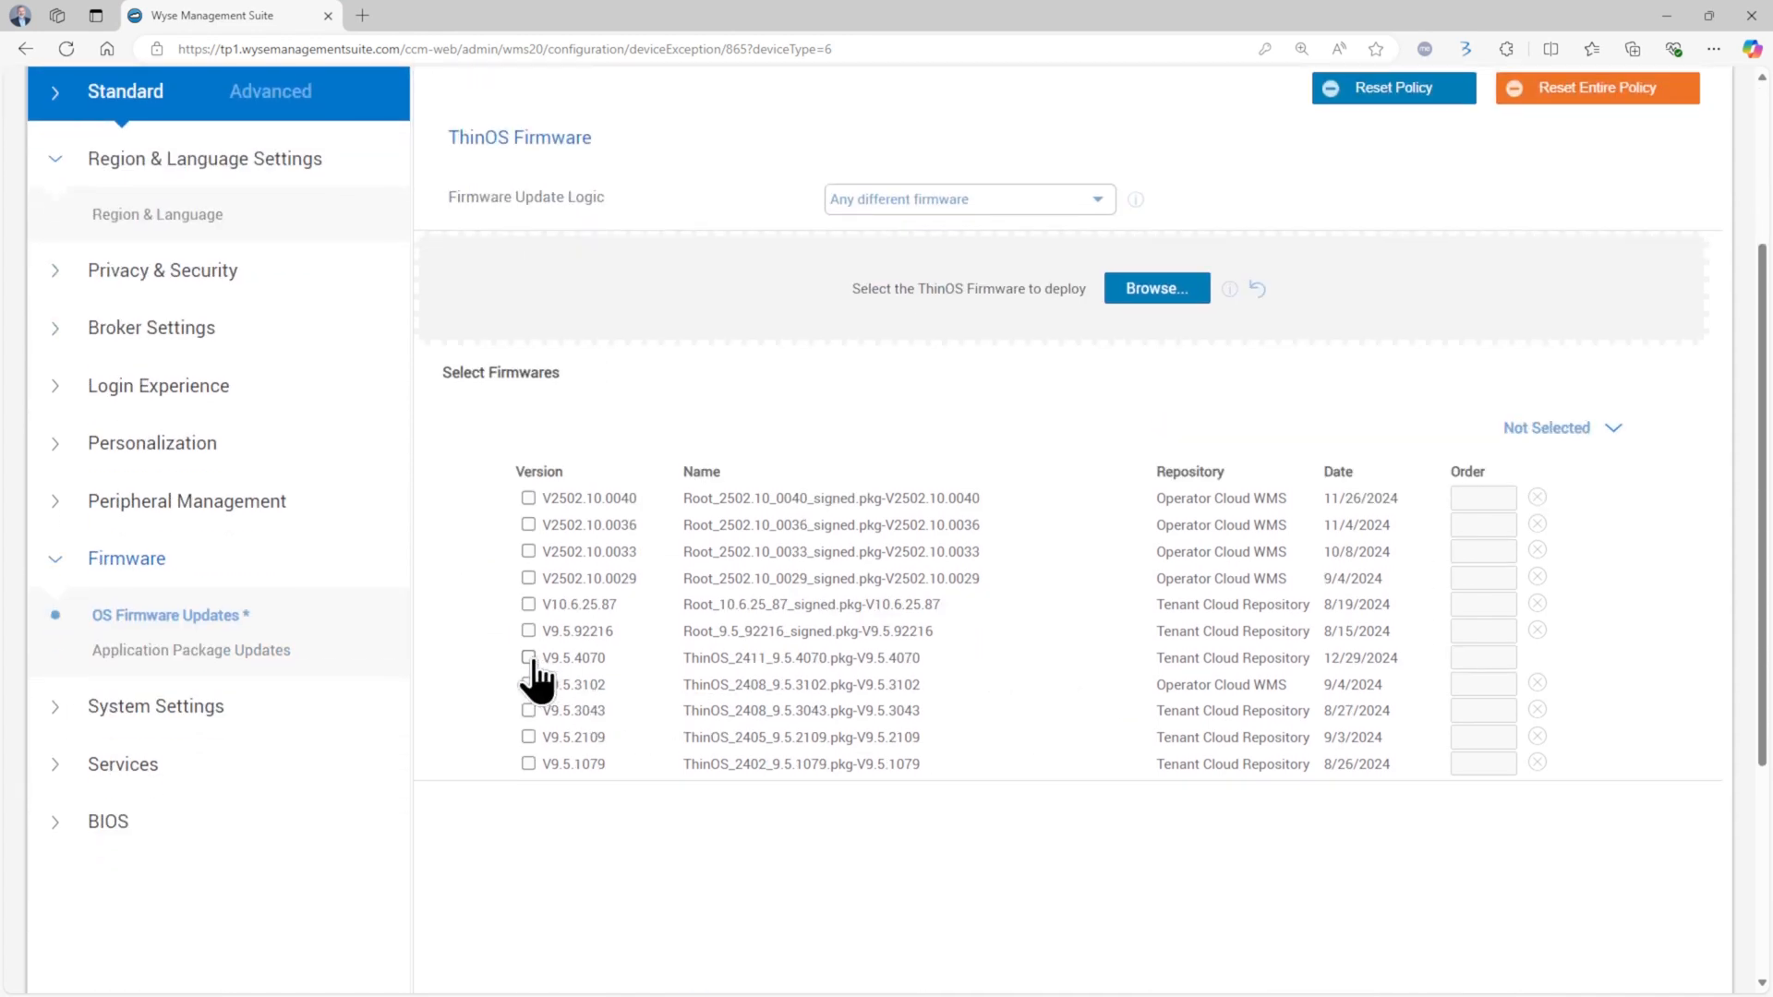
left_click(528, 500)
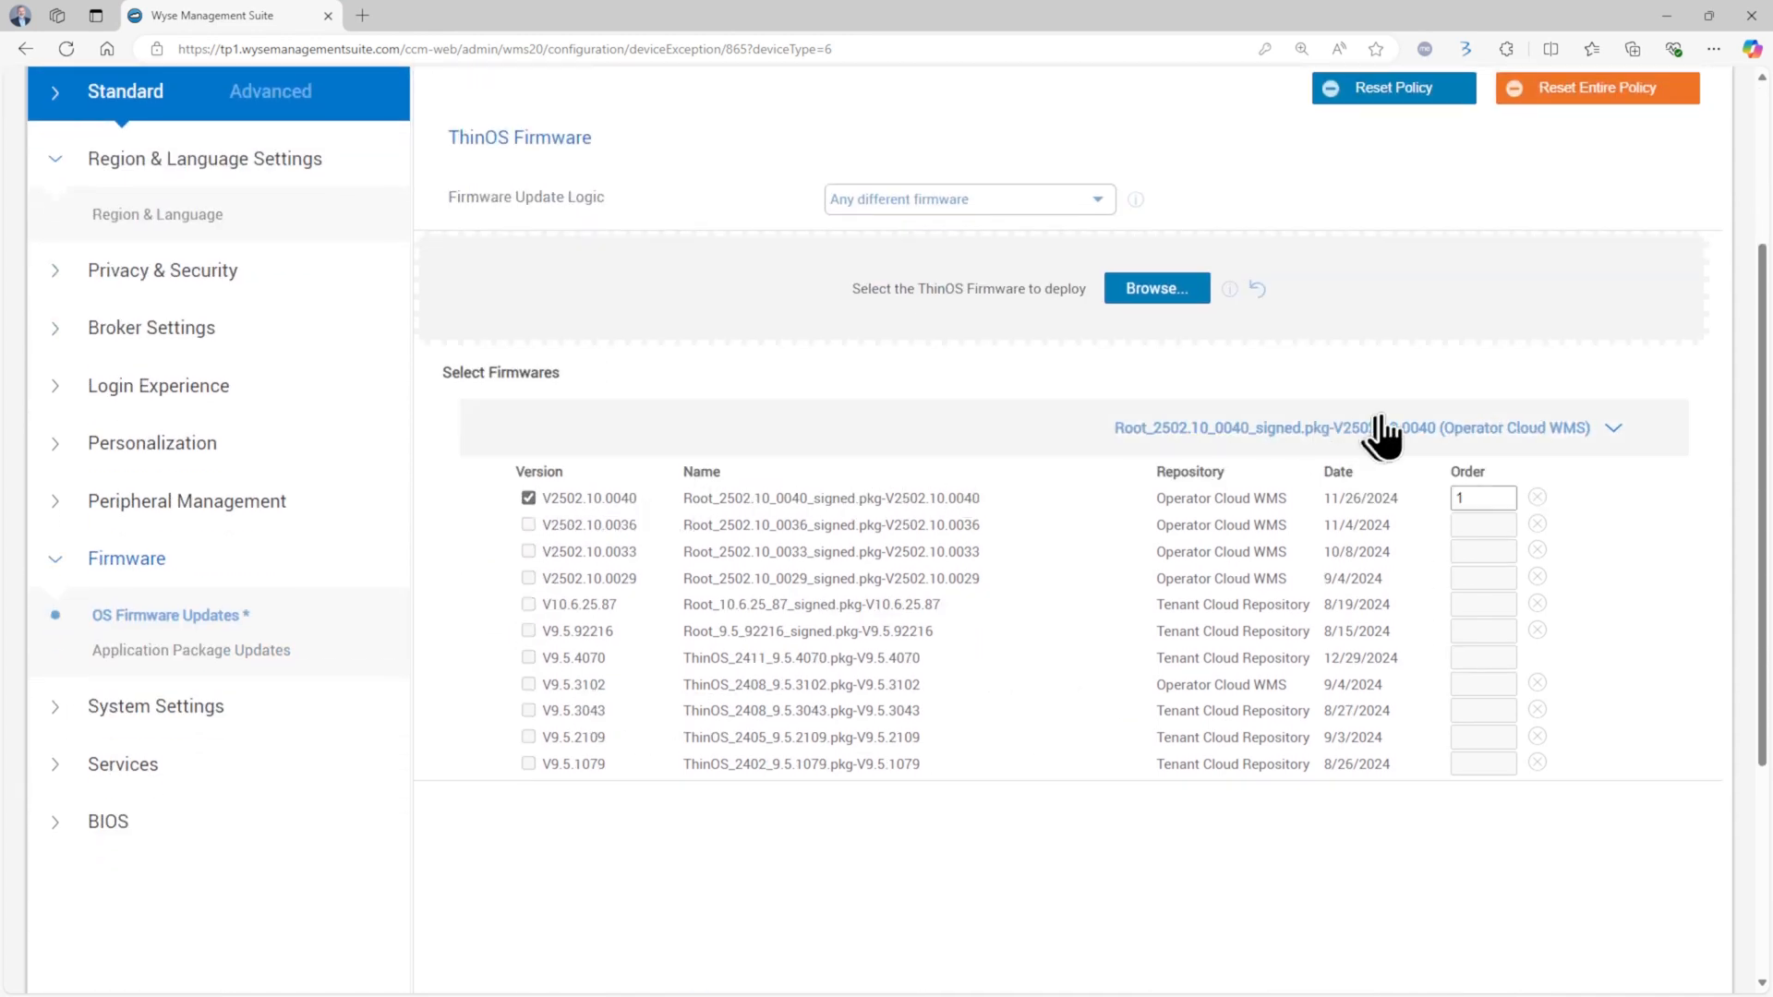
- Save and publish the device's firmware exception, confirming the pending configuration changes
scroll(1559, 341, "up", 3)
left_click(1653, 261)
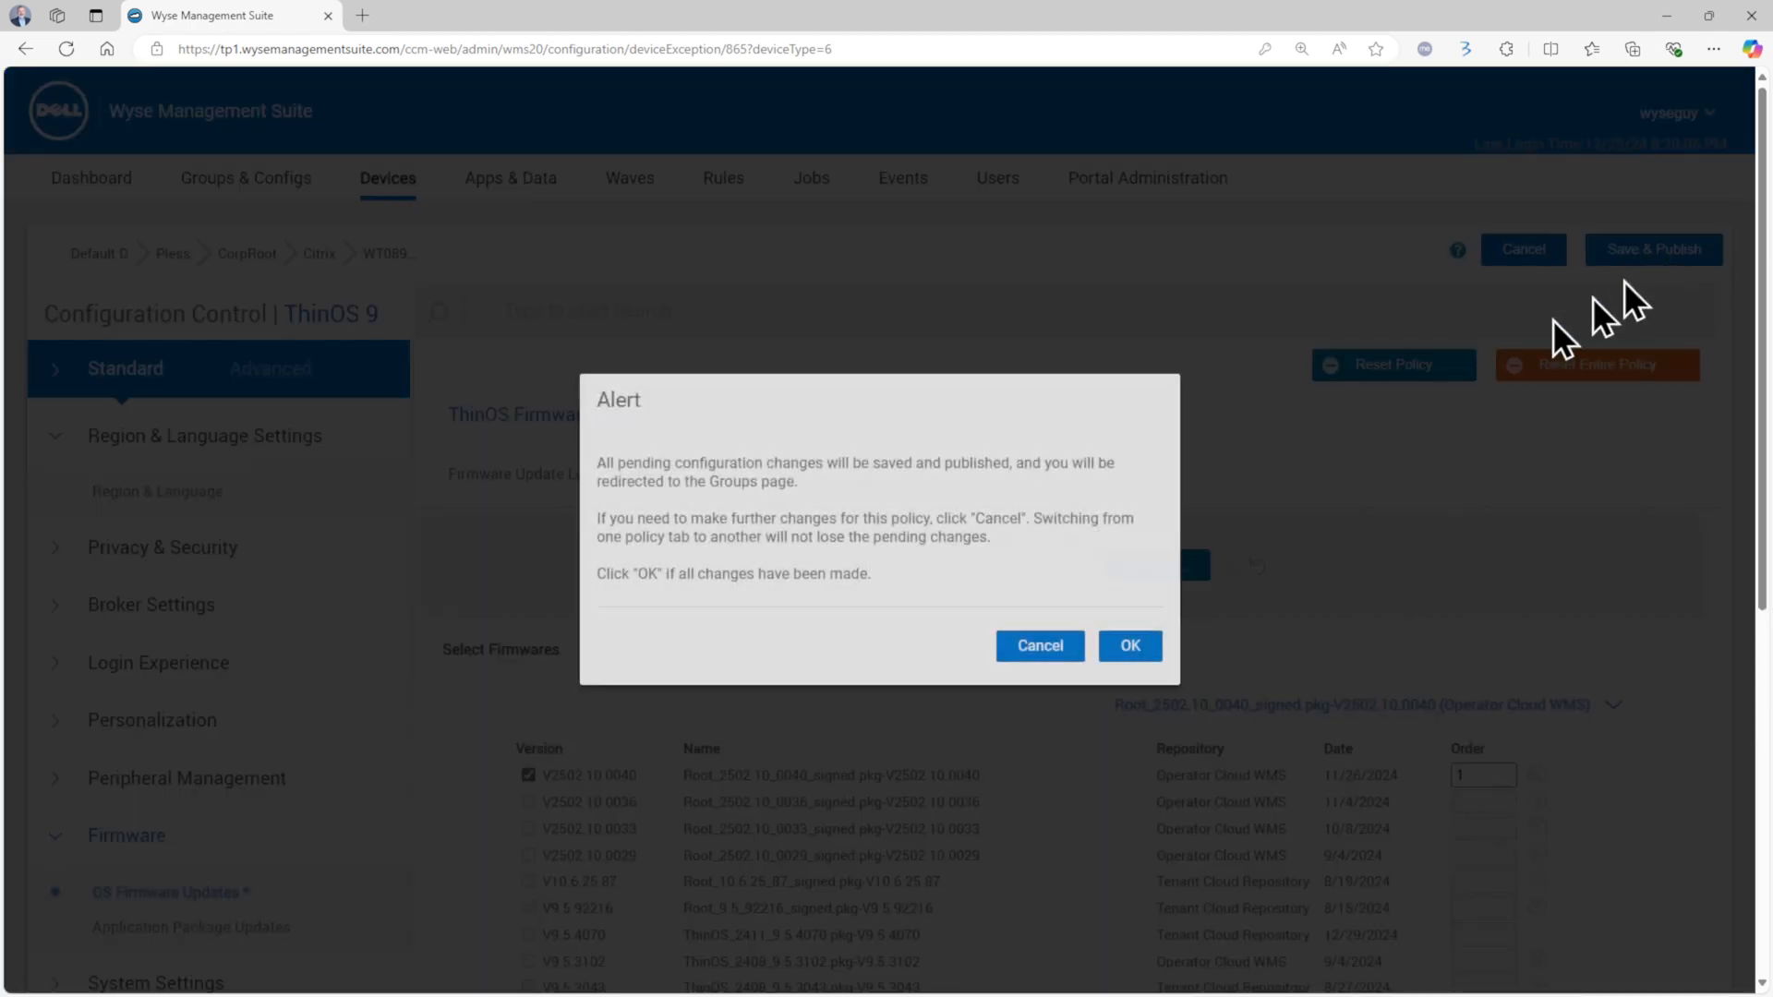
left_click(1129, 649)
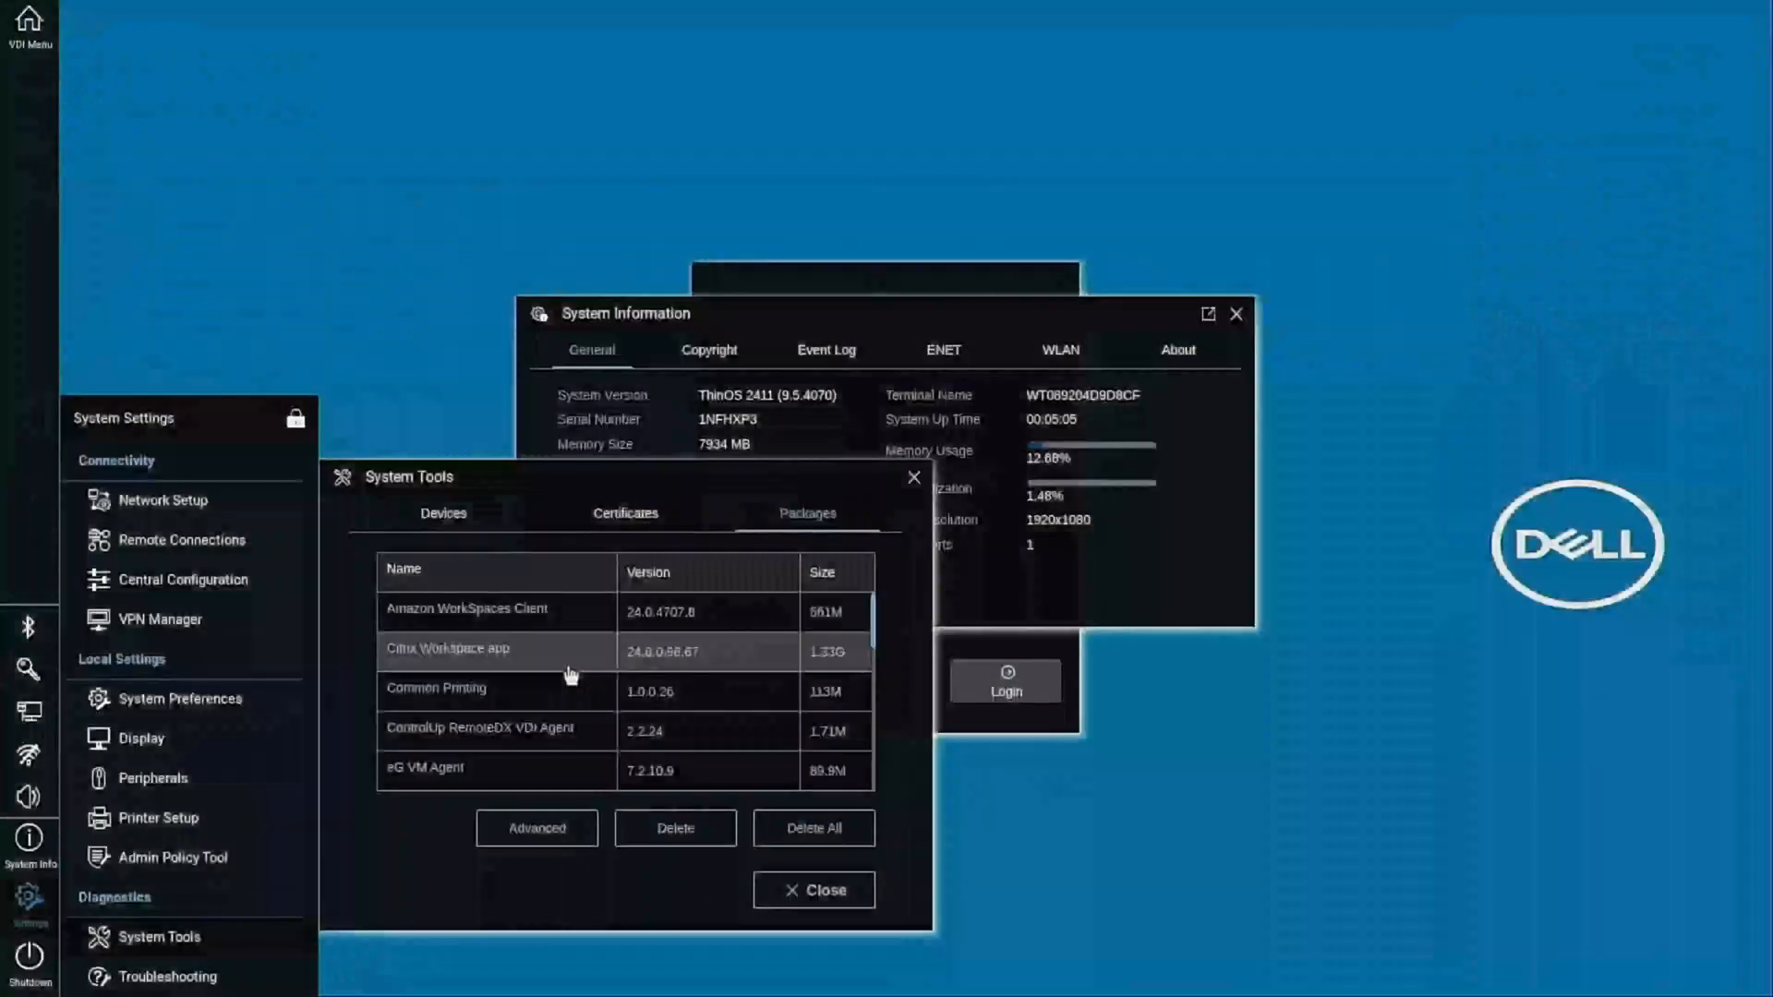
- Switch to the ThinOS client, check the firmware download's progress, and close the System Information window
left_click(888, 504)
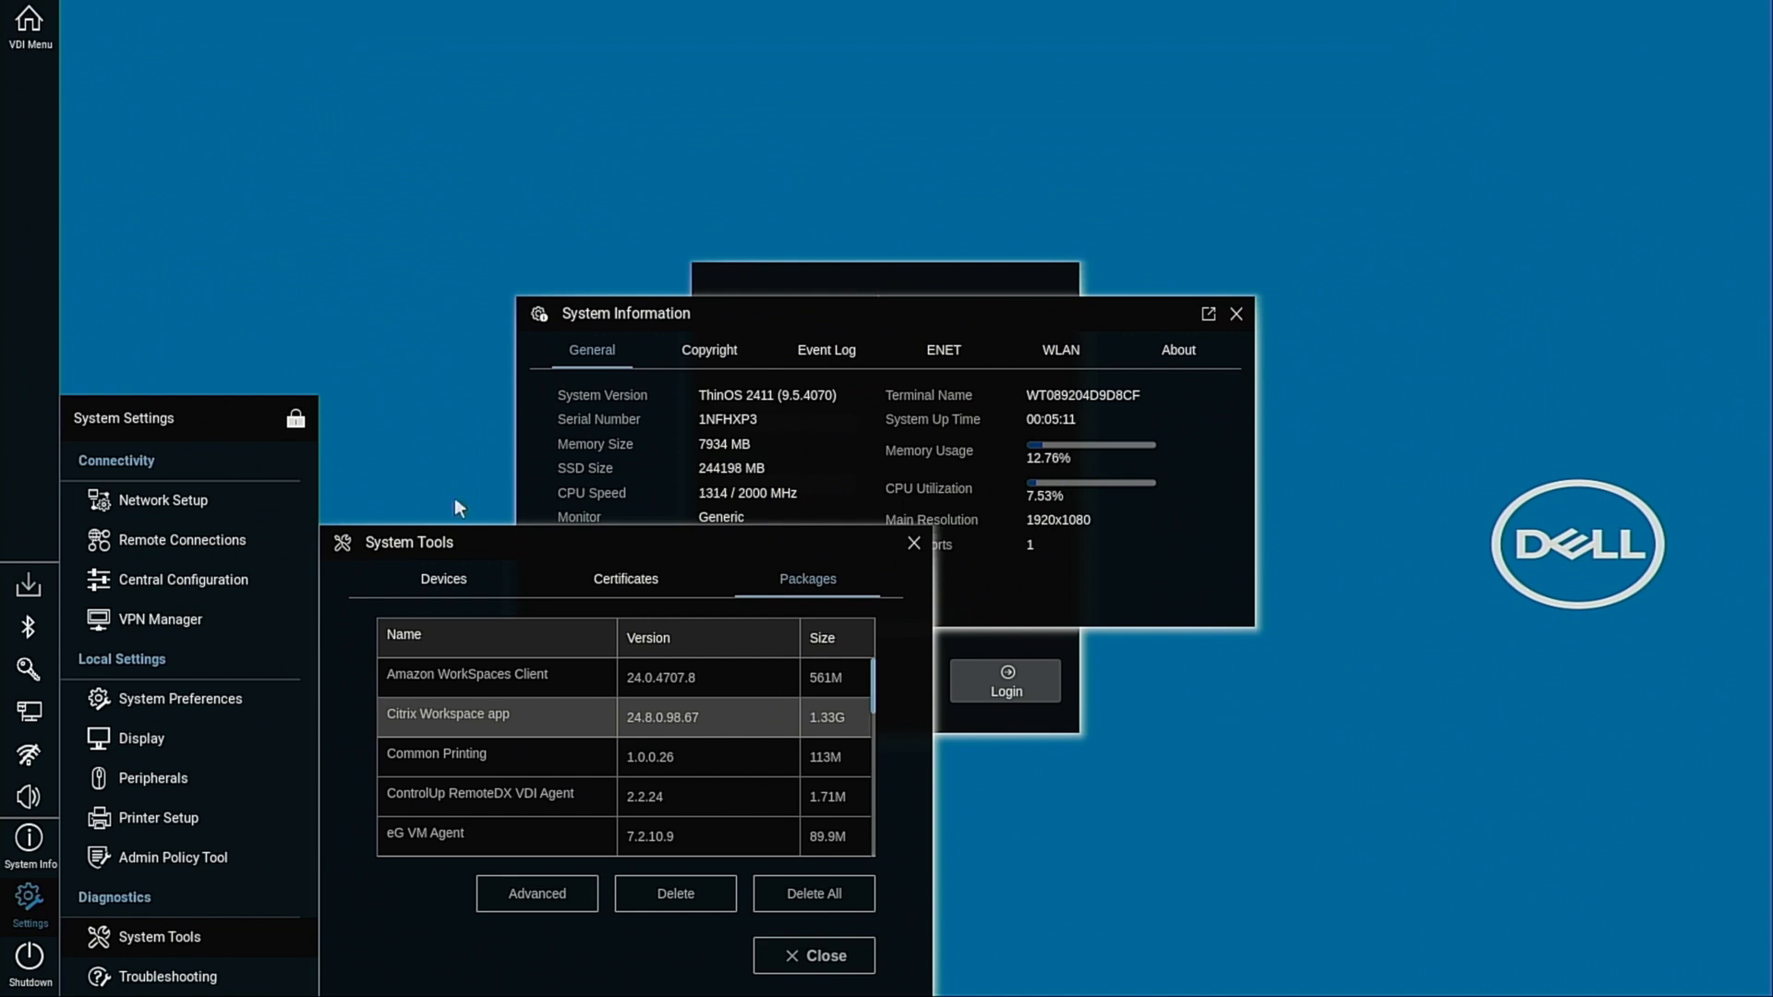
left_click(30, 591)
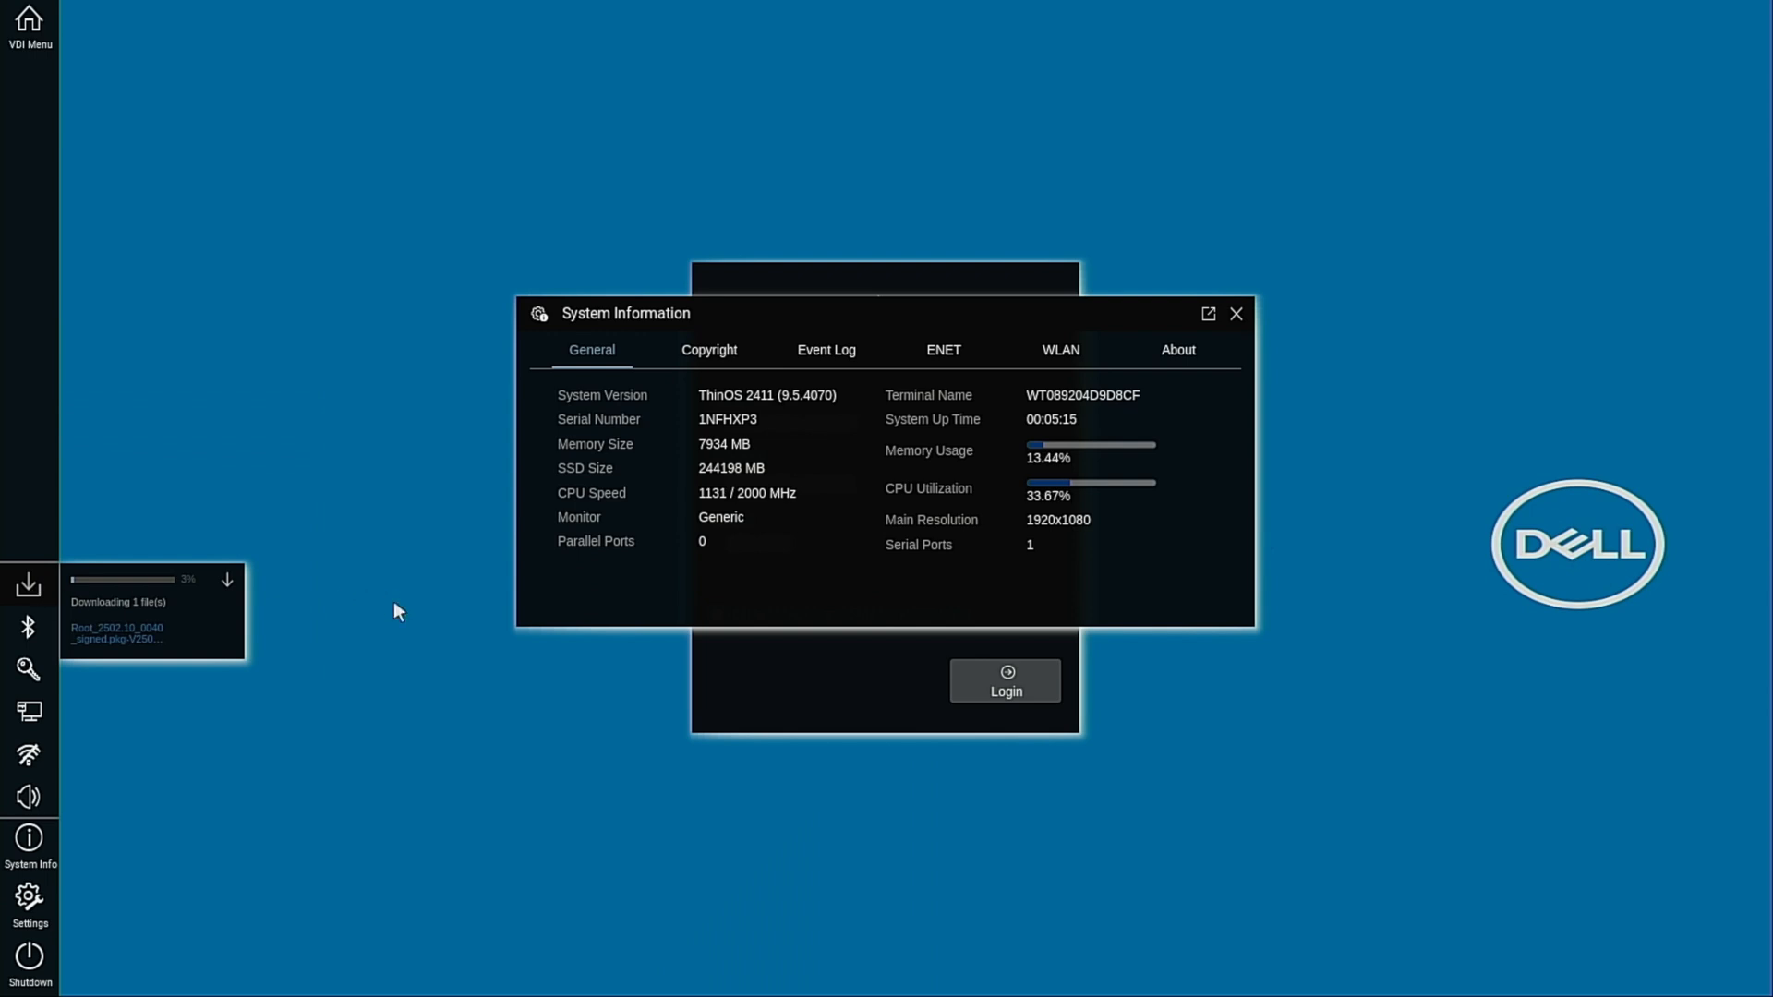
left_click(1236, 314)
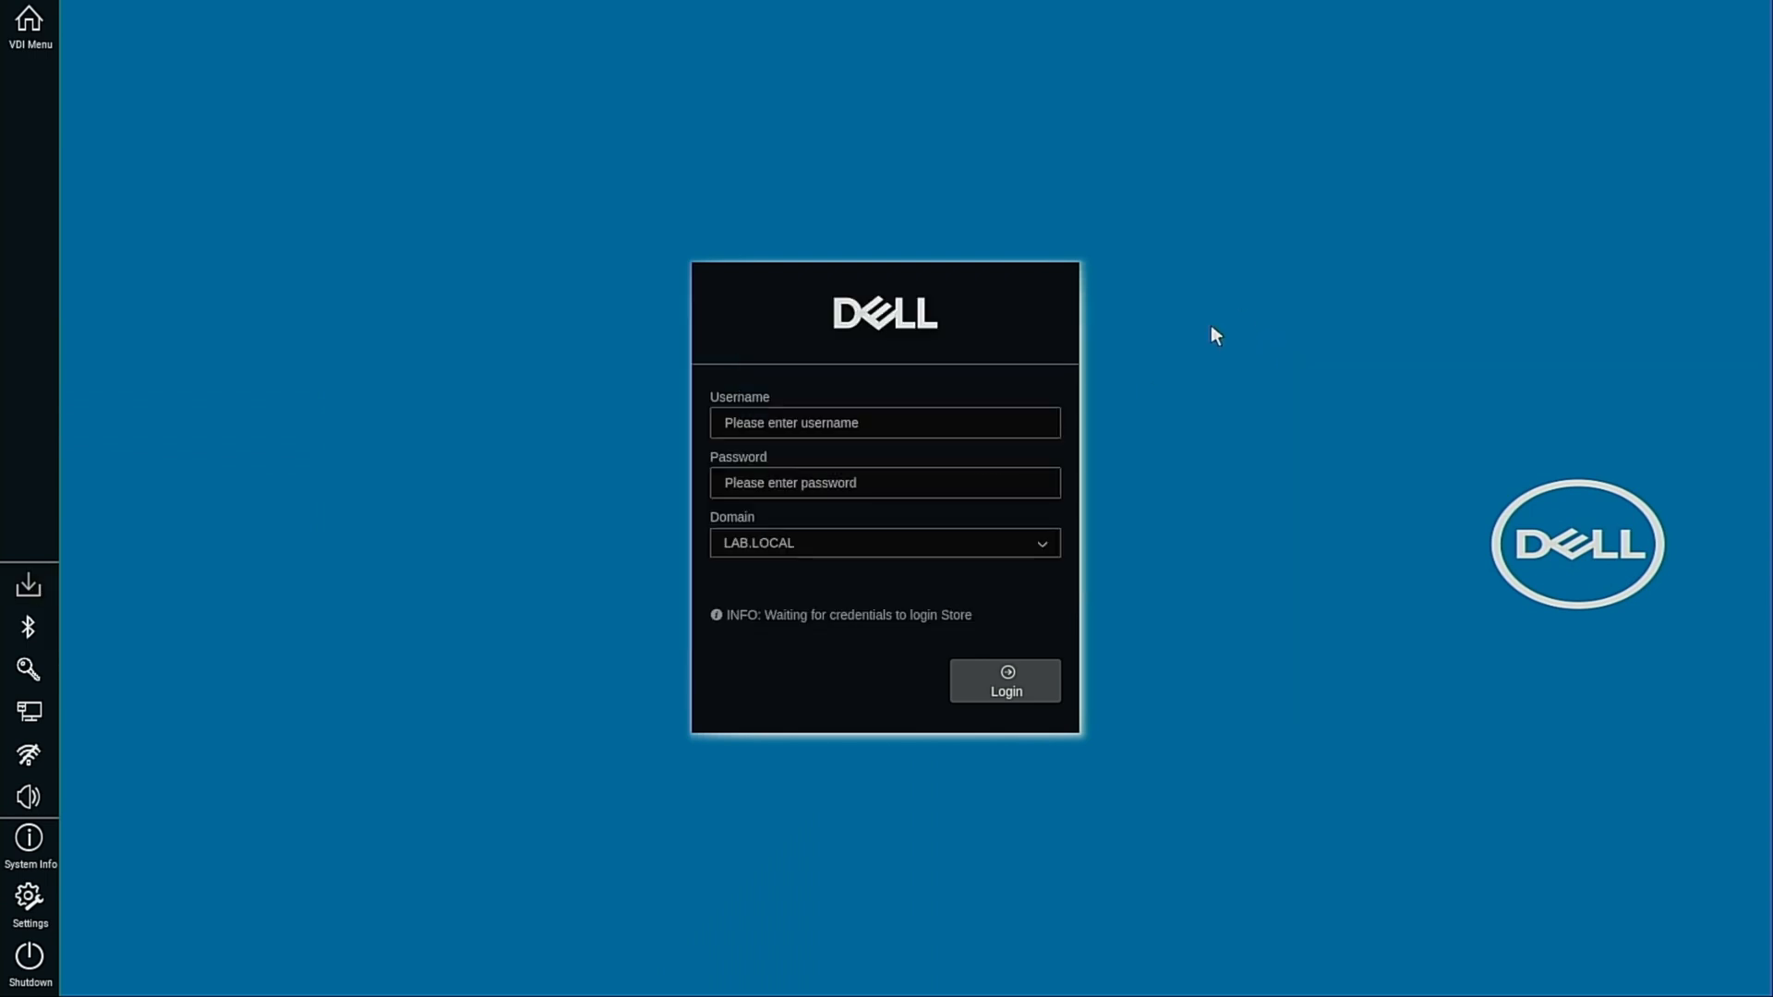
- Sign in to the Citrix store as user1 with the account password and open the Windows 2022 desktop
left_click(911, 426)
type("user1")
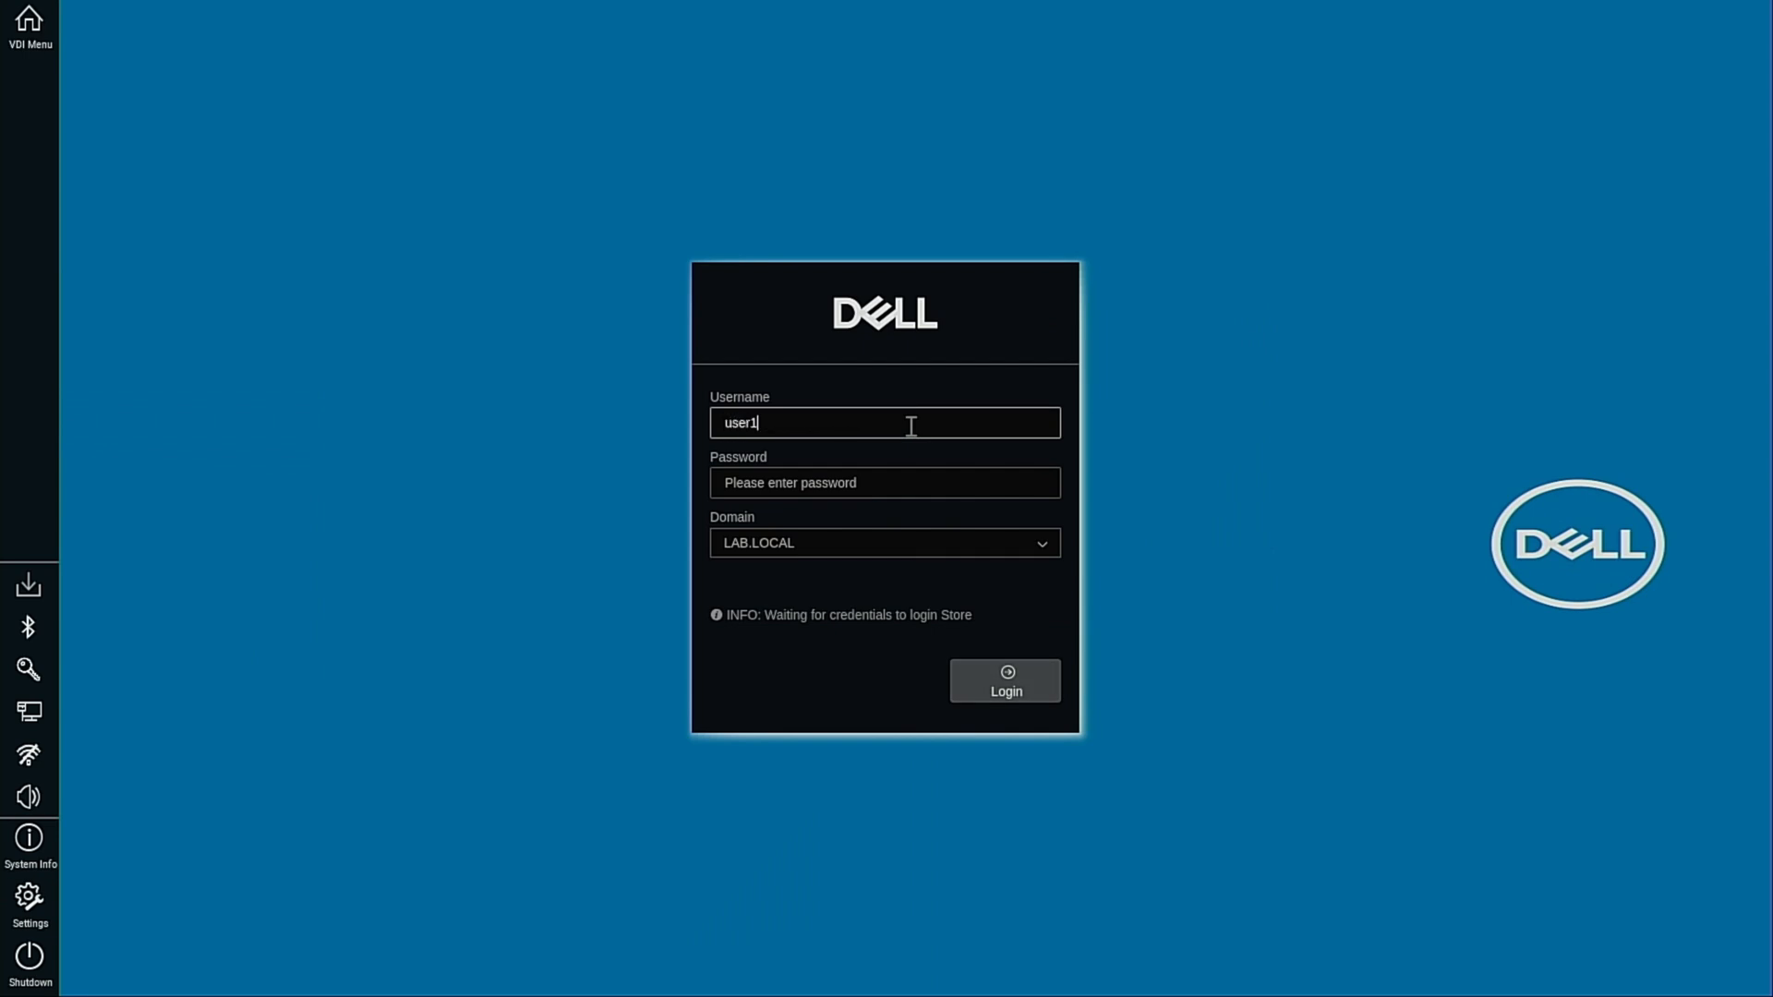
key("Tab")
type("***")
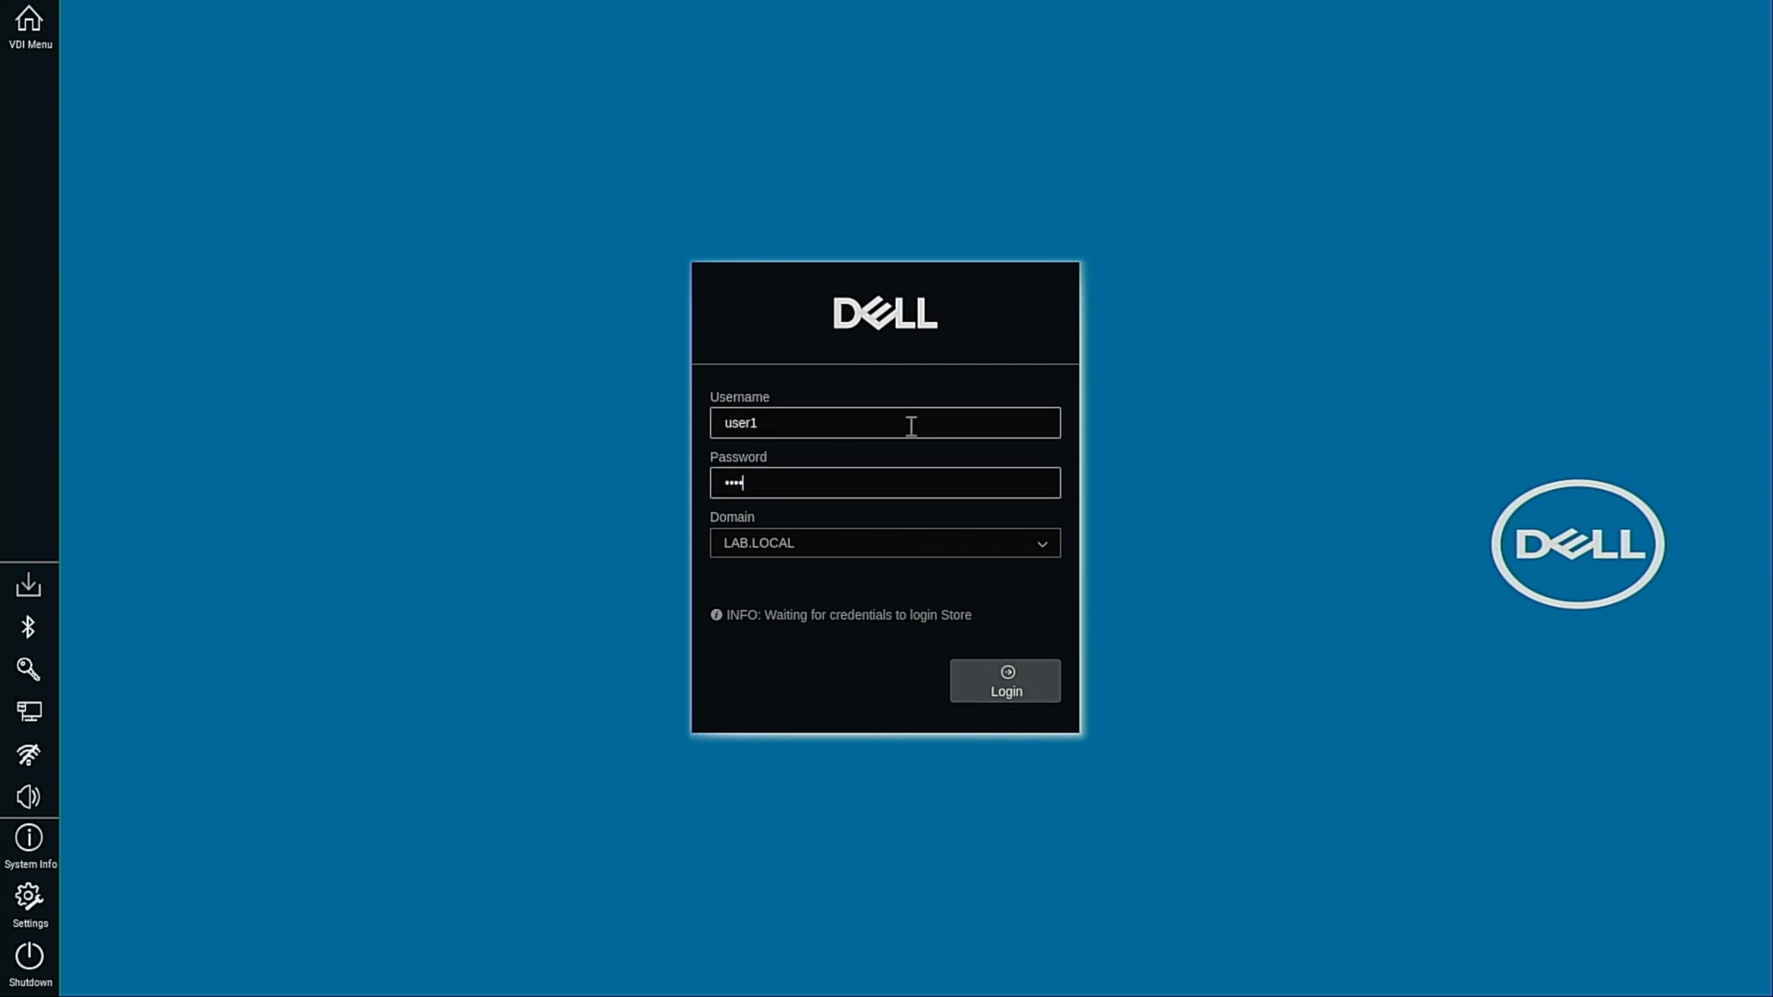
key("Return")
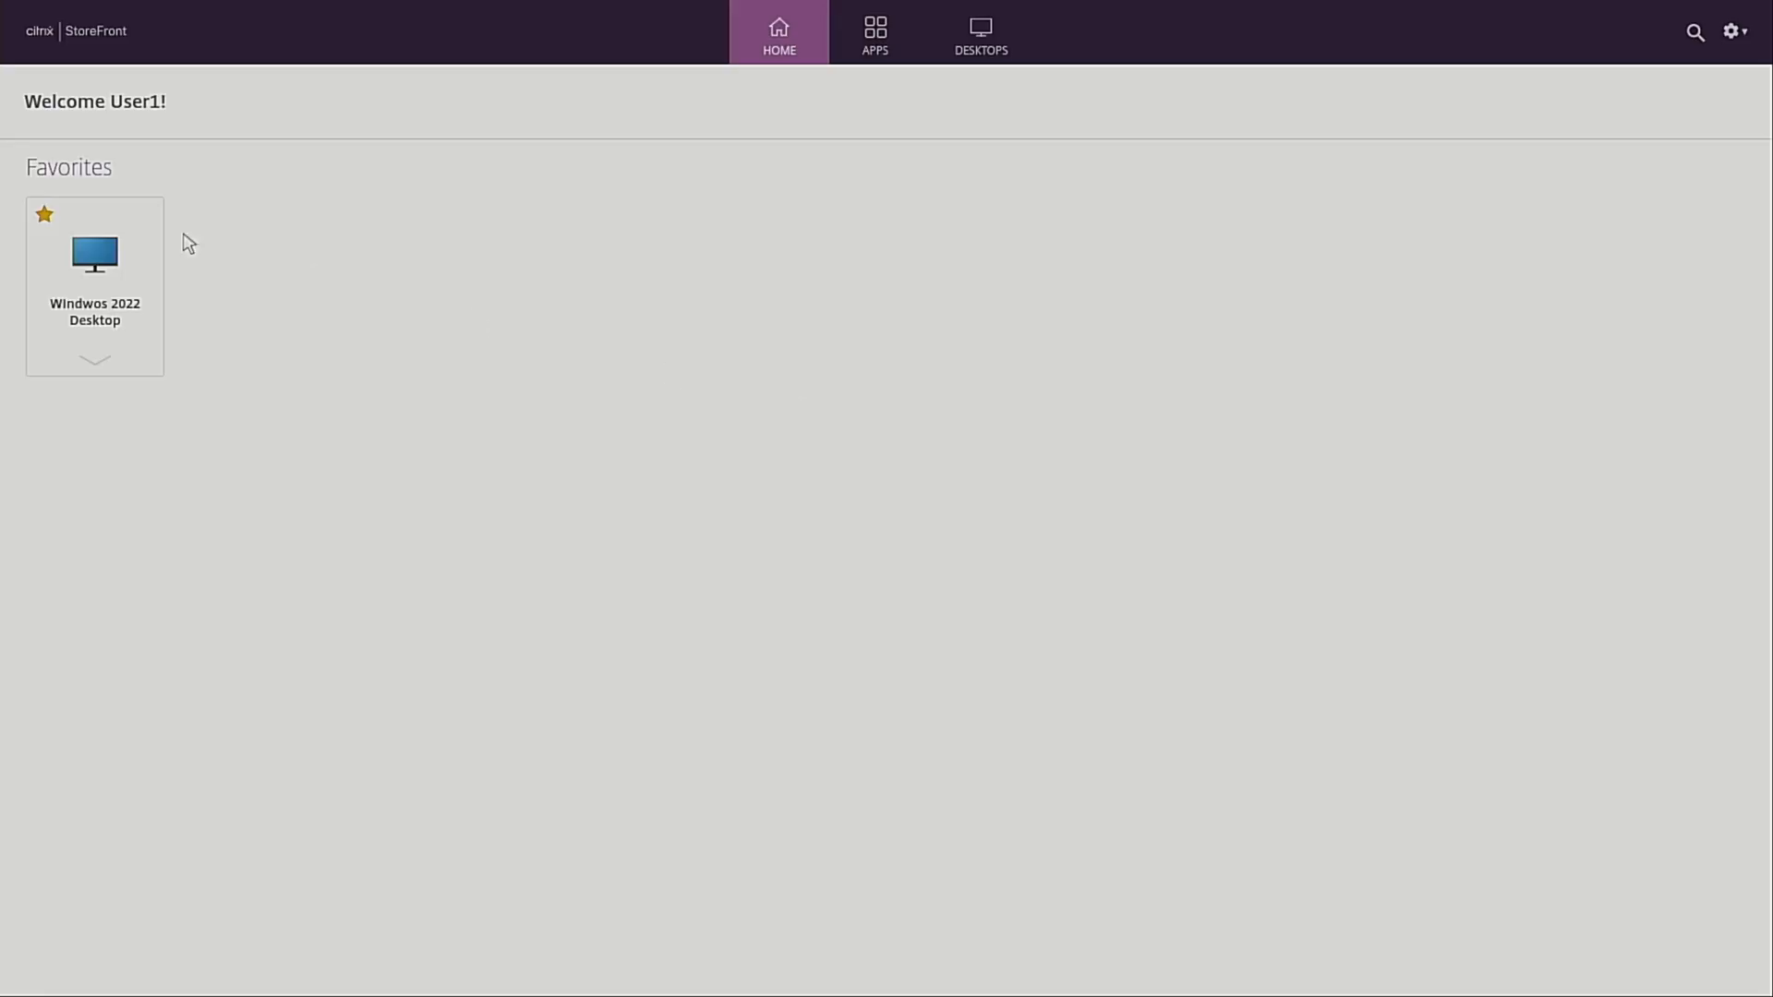
left_click(121, 341)
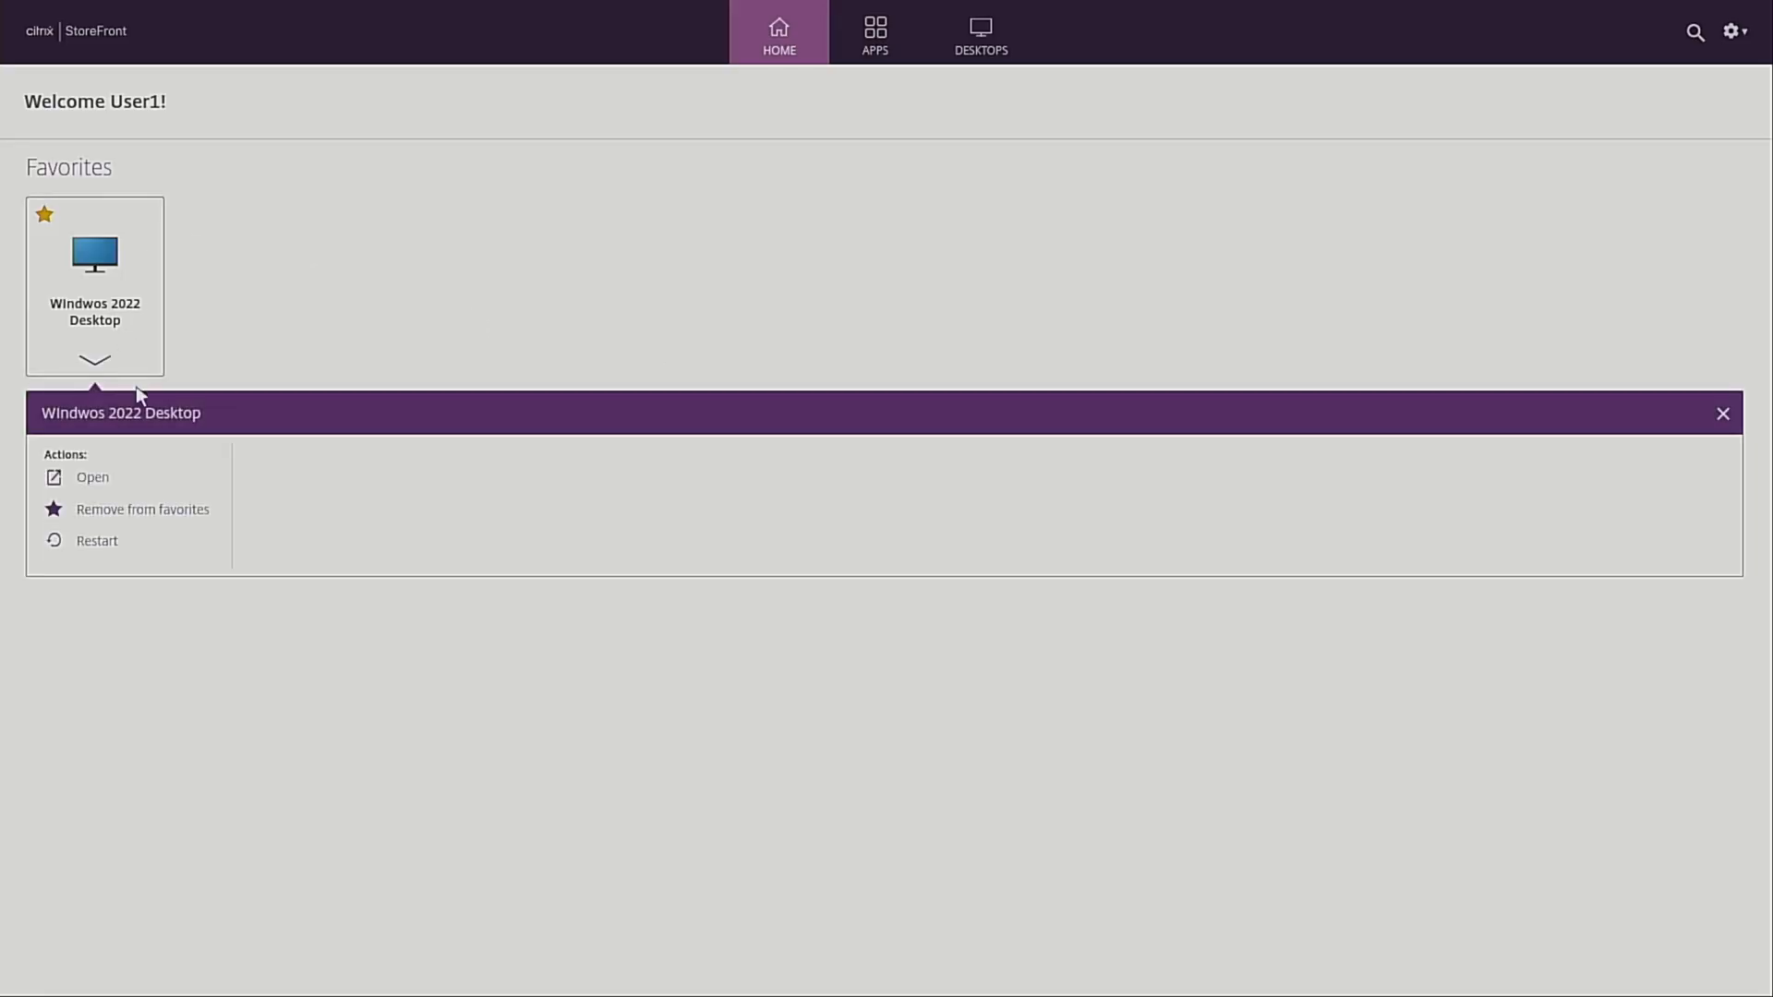
left_click(104, 490)
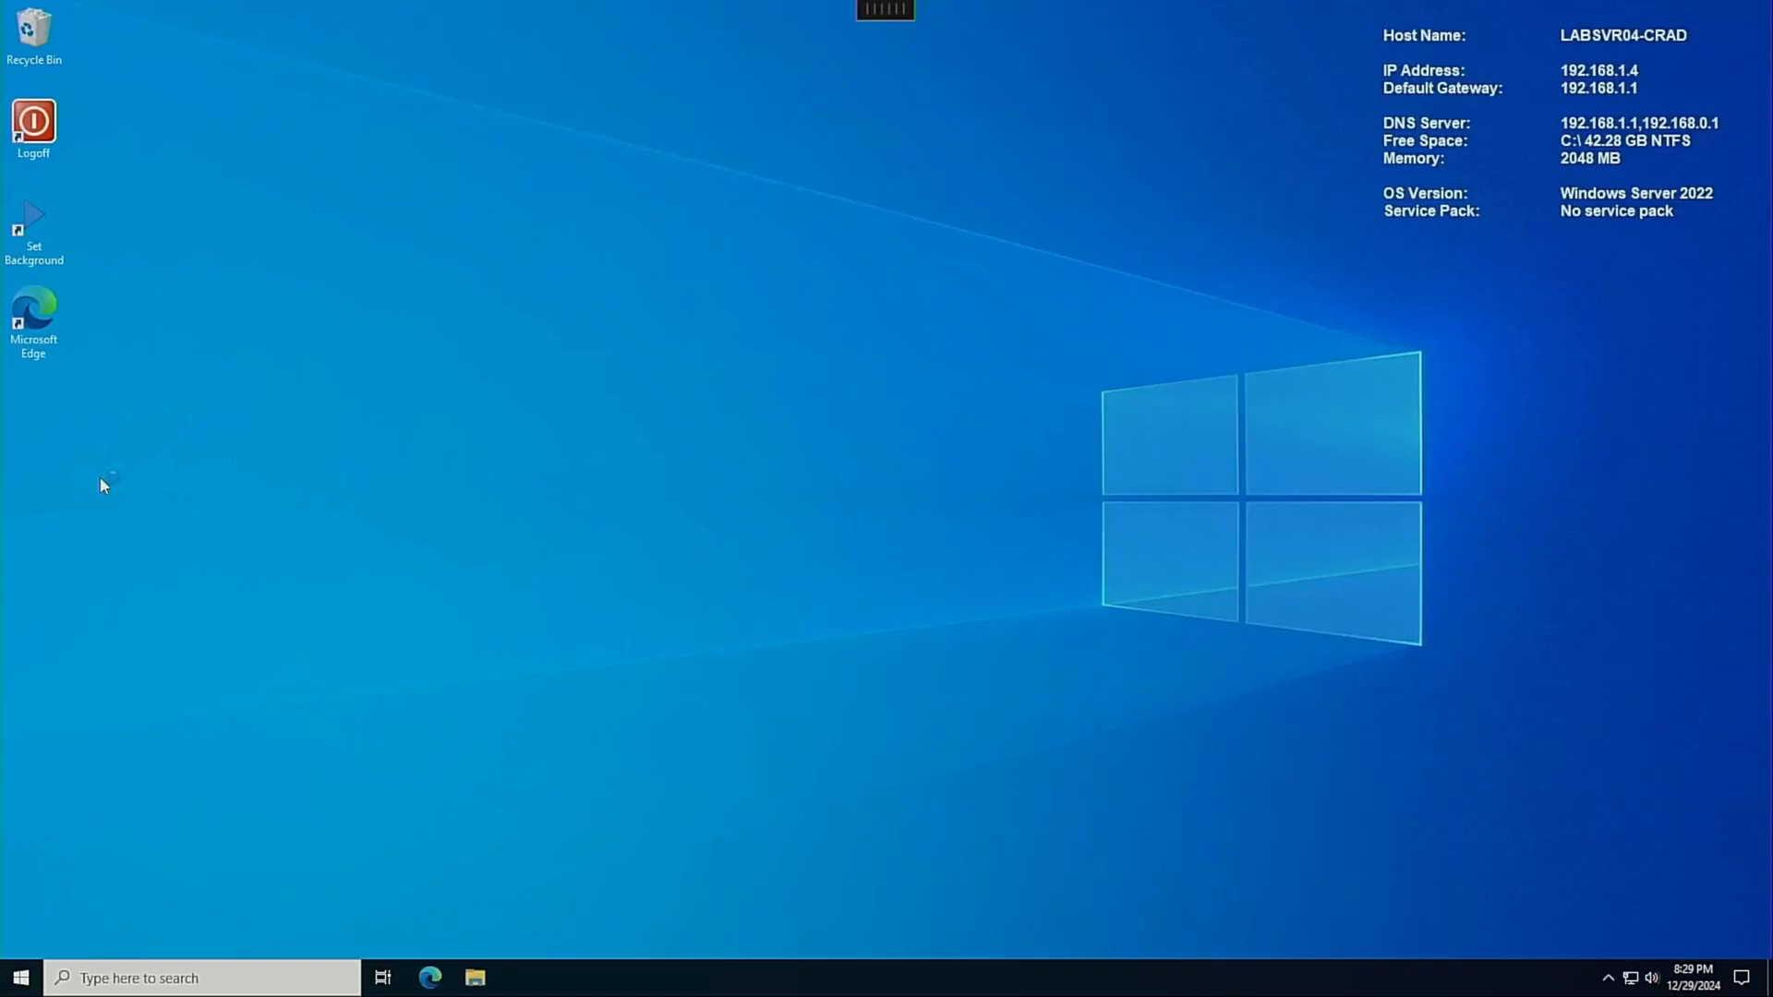
- Log off from the Windows 2022 desktop session and sign out of Citrix StoreFront
double_click(27, 147)
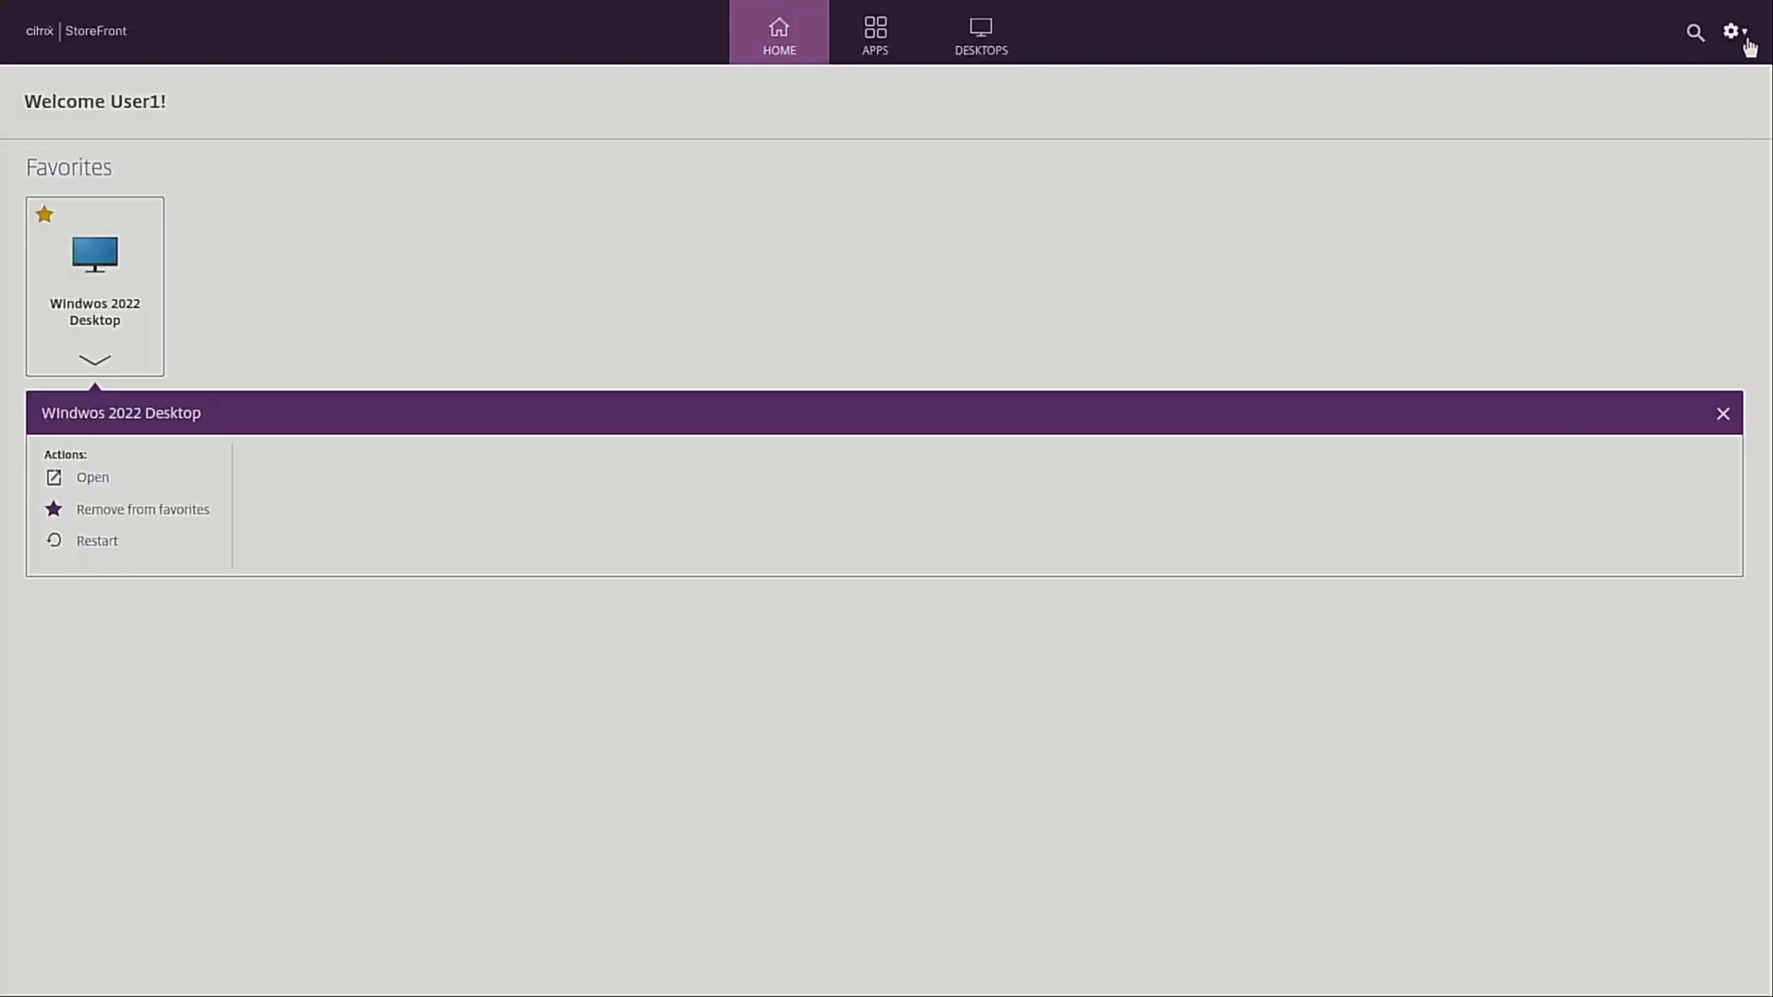
left_click(1746, 41)
left_click(1638, 185)
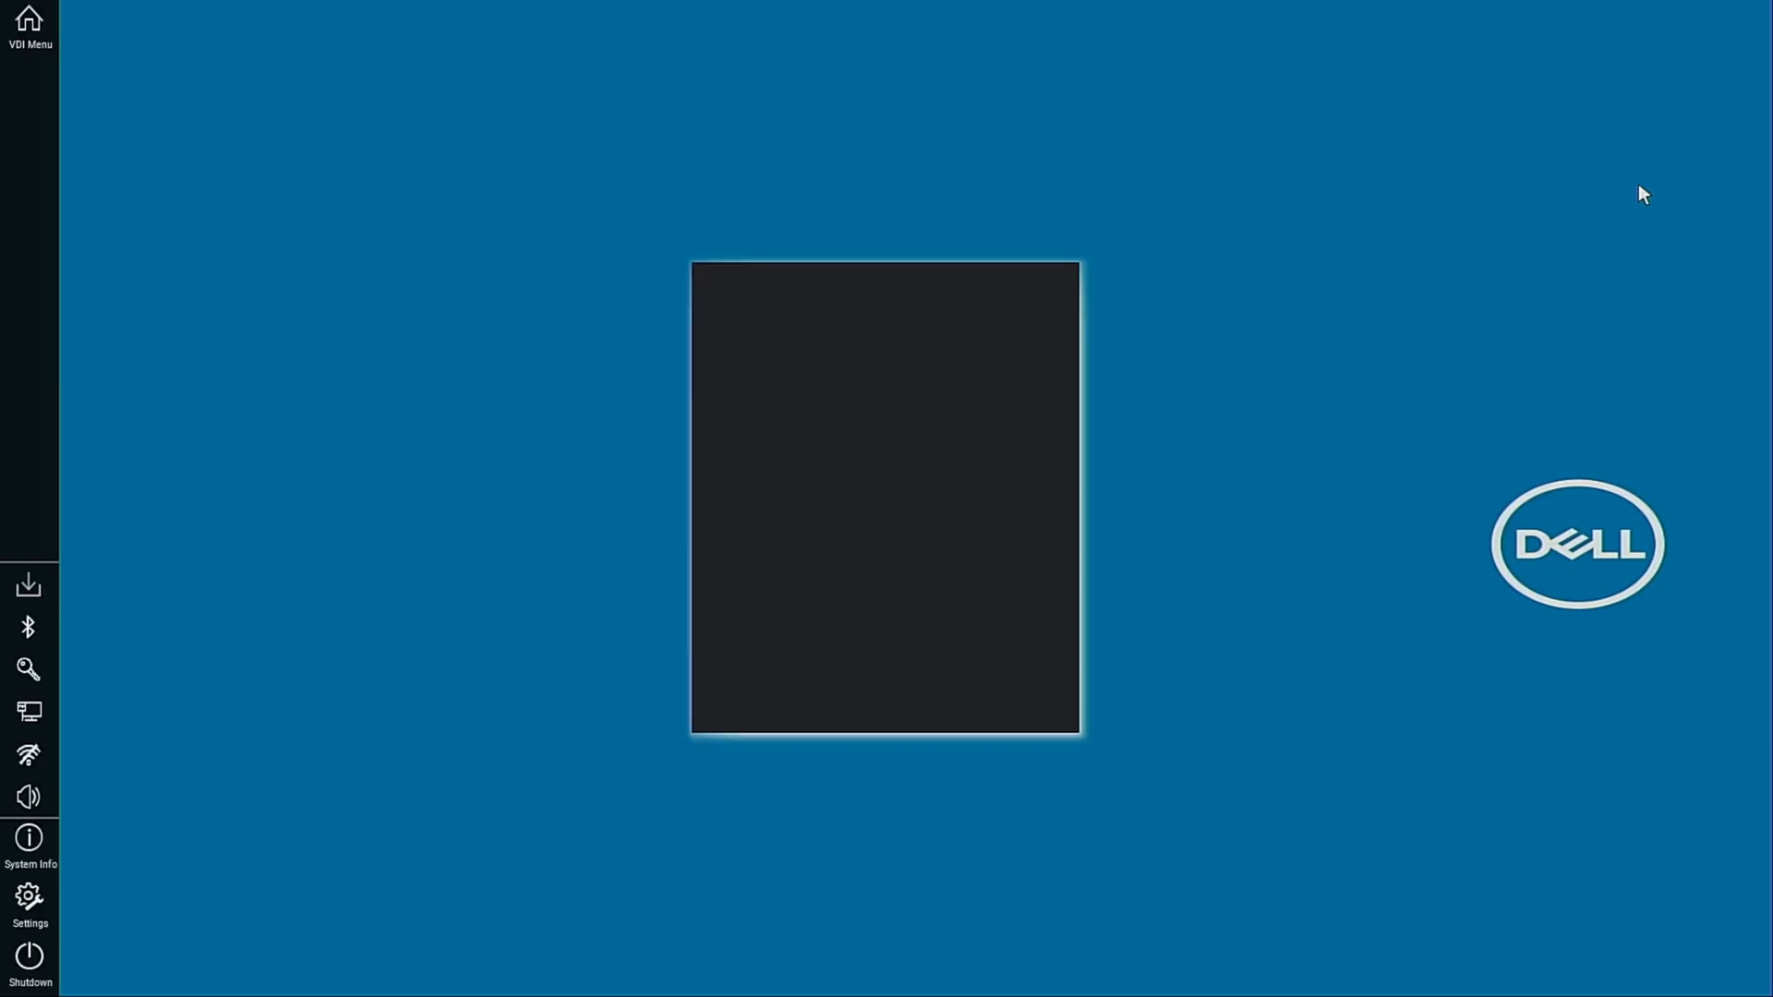
- Check the firmware download's progress and apply the available firmware change immediately
left_click(28, 591)
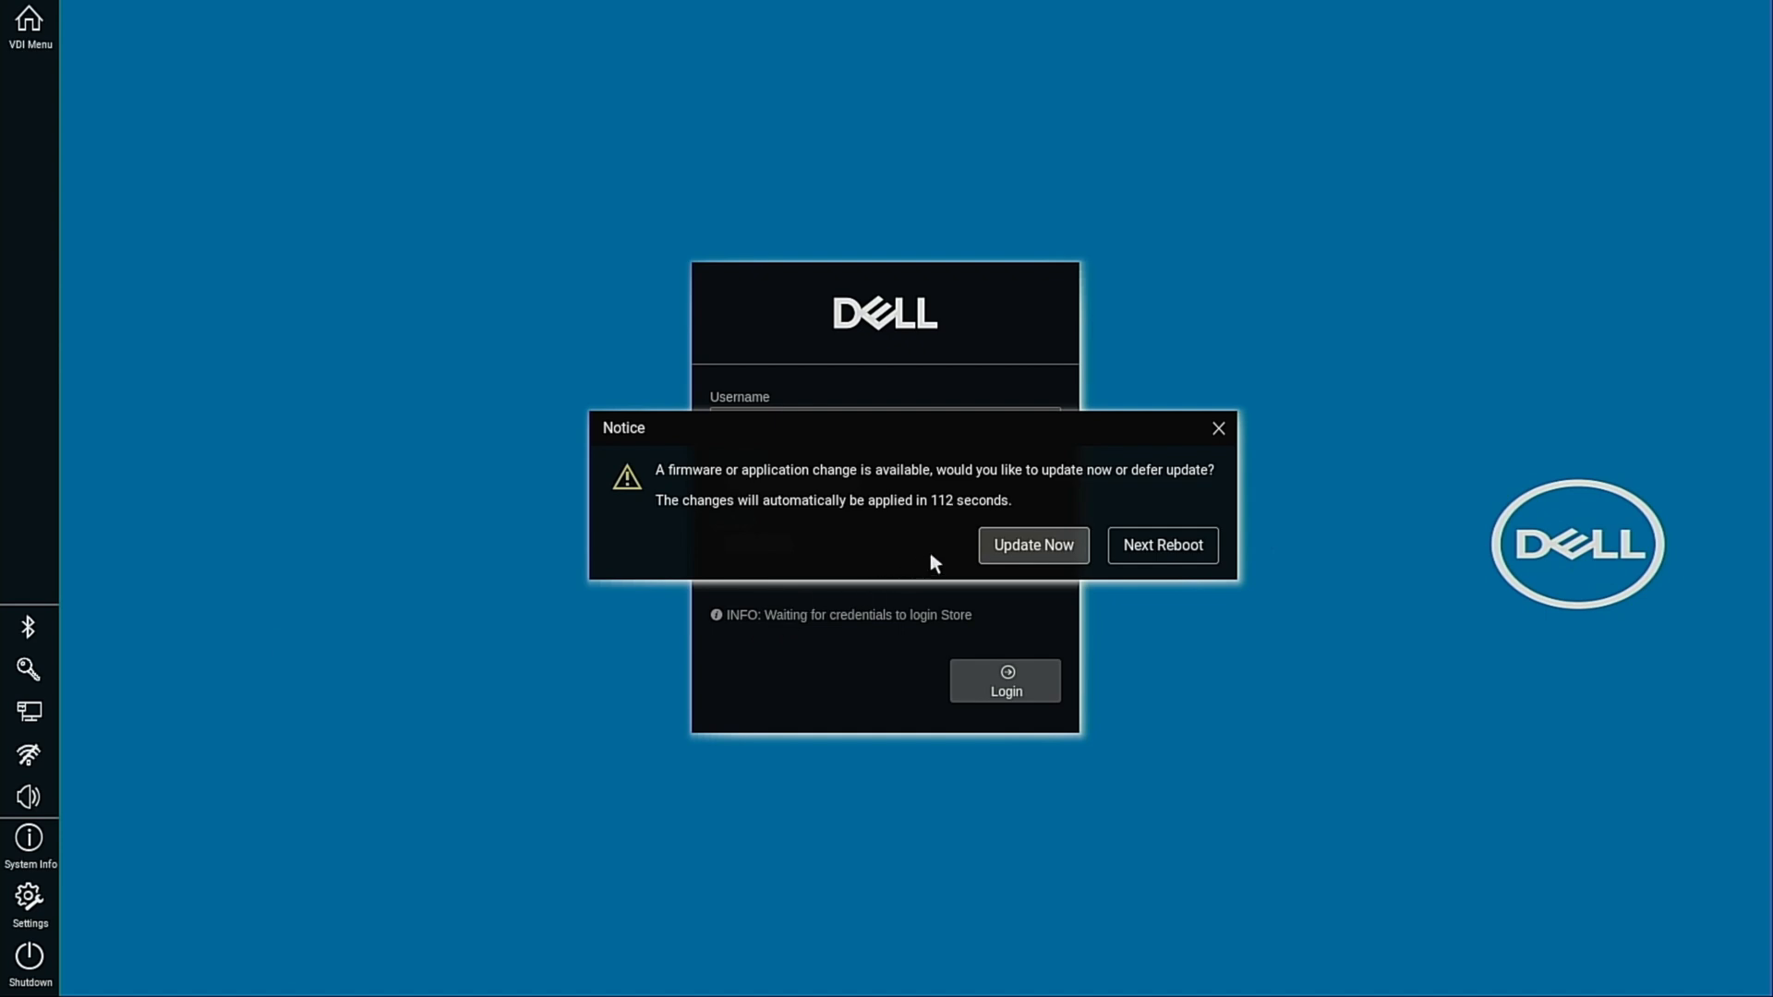
left_click(999, 547)
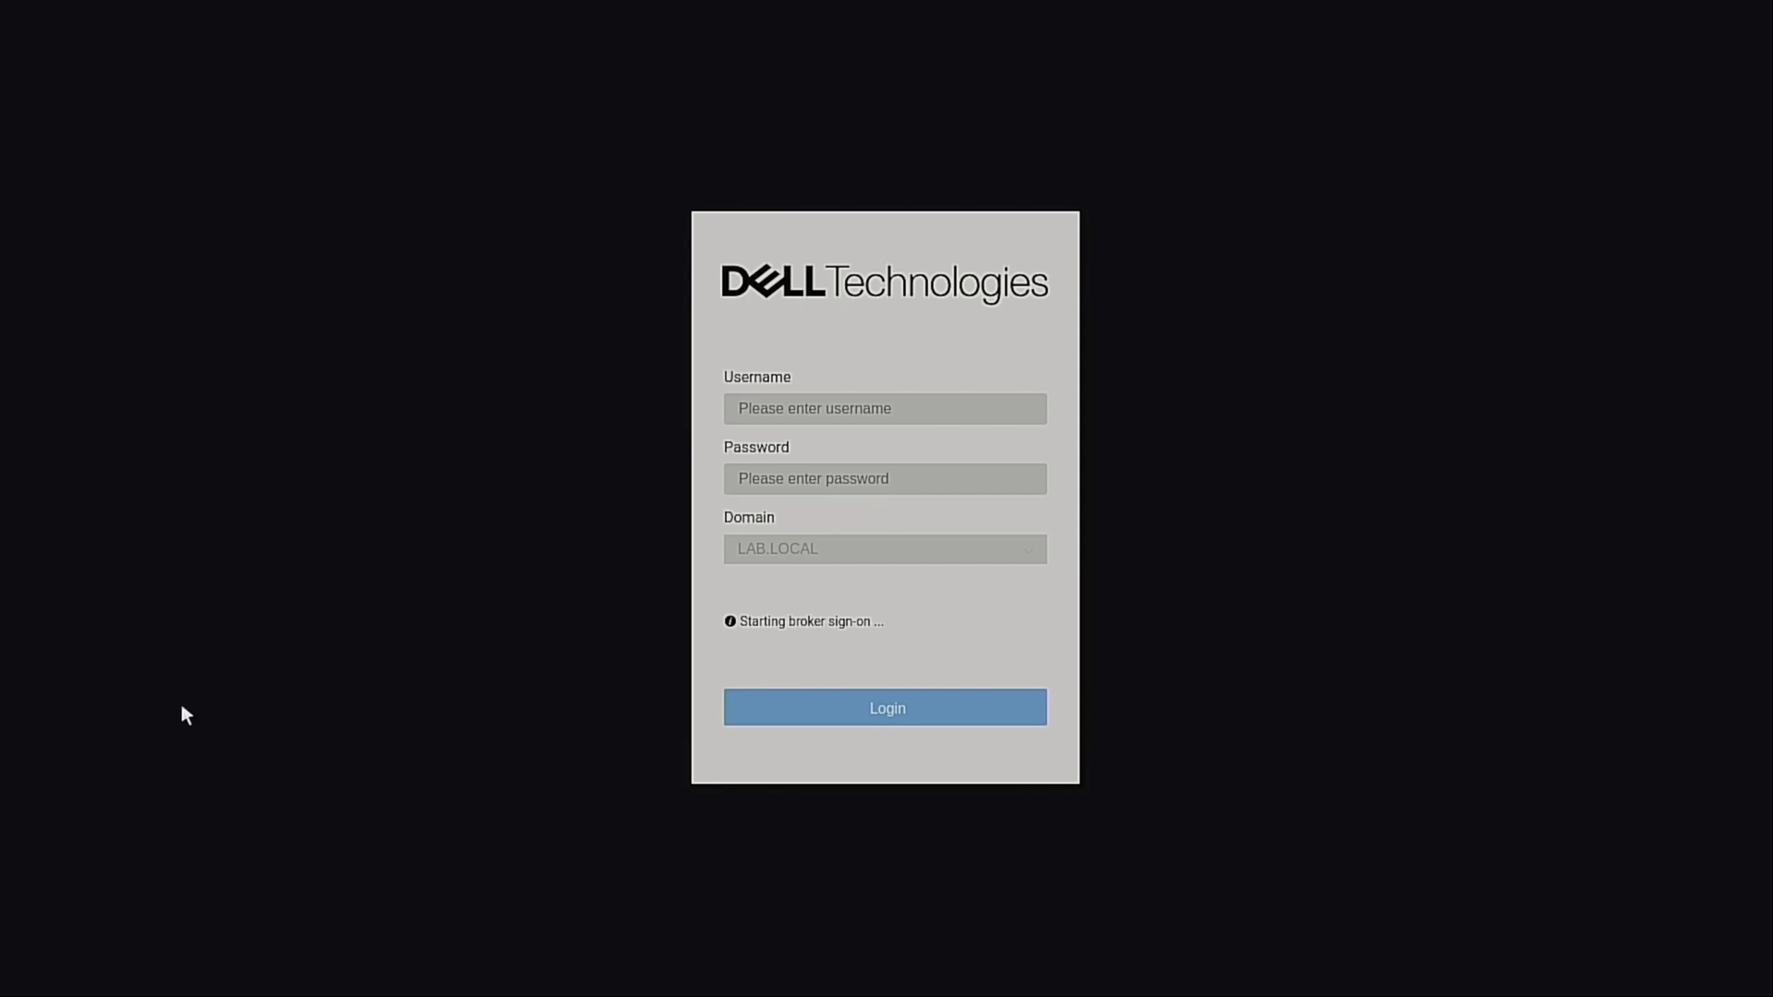
- Check the client's general System Information and the System Tools package list, and close both windows
mouse_move(21, 674)
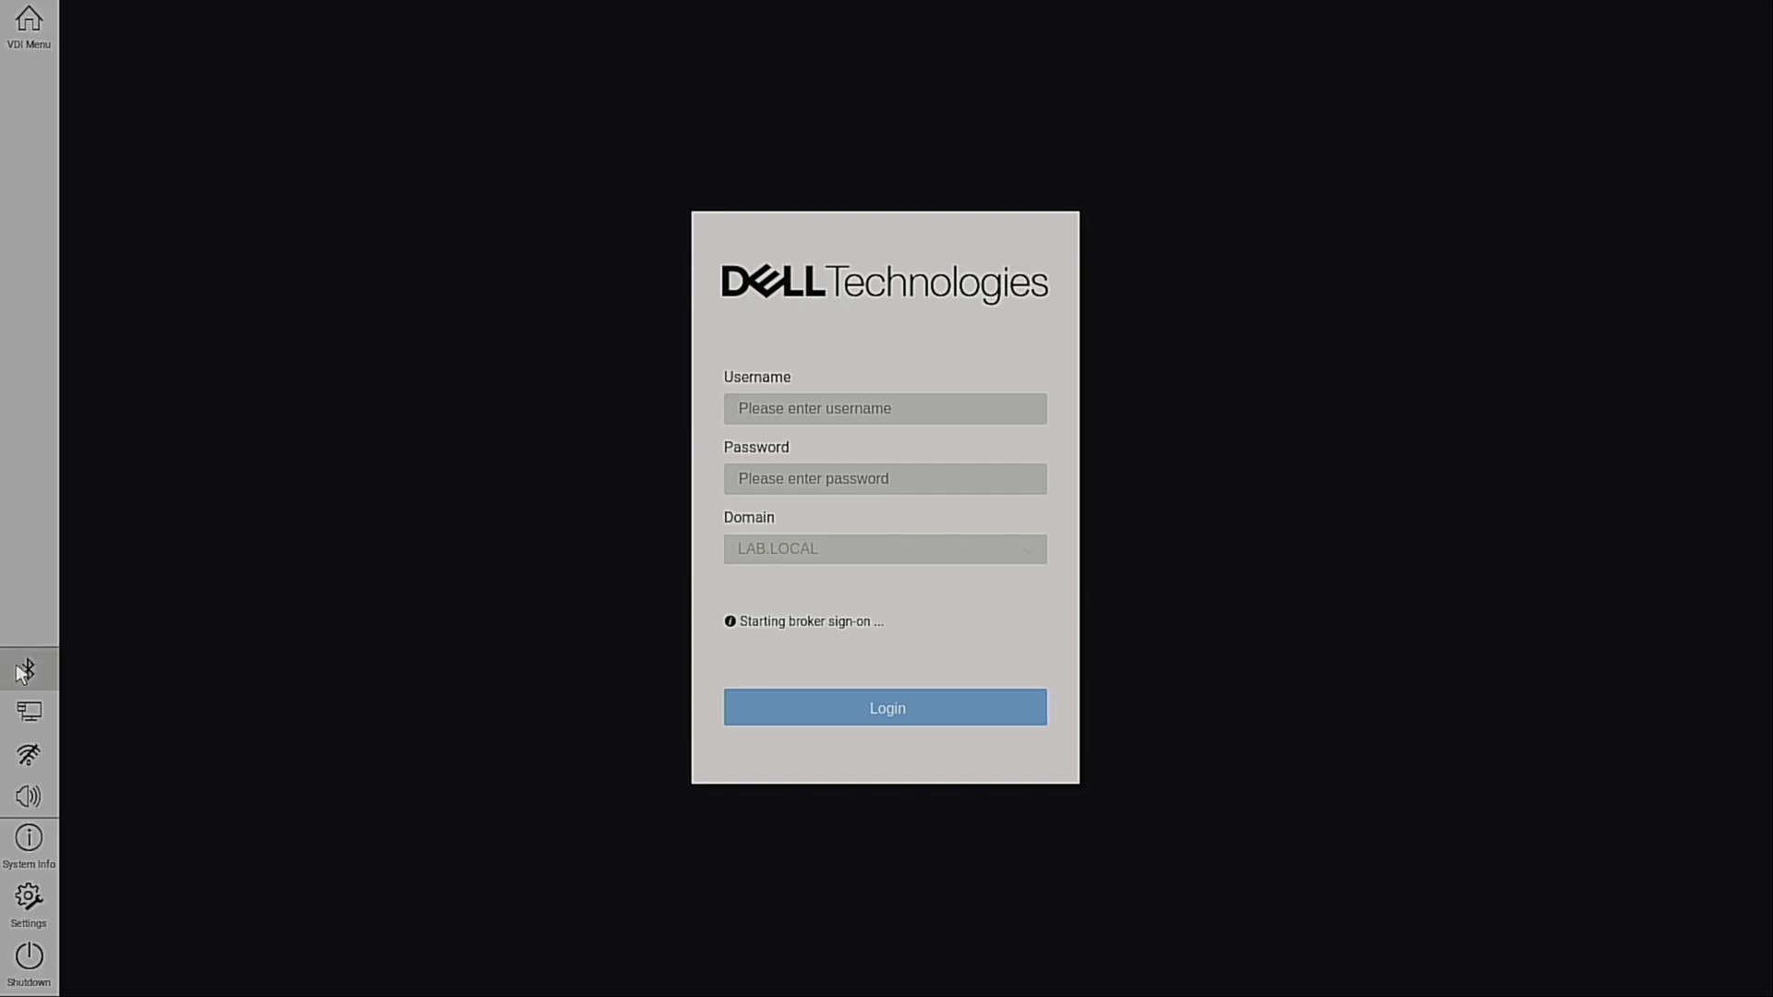
left_click(36, 868)
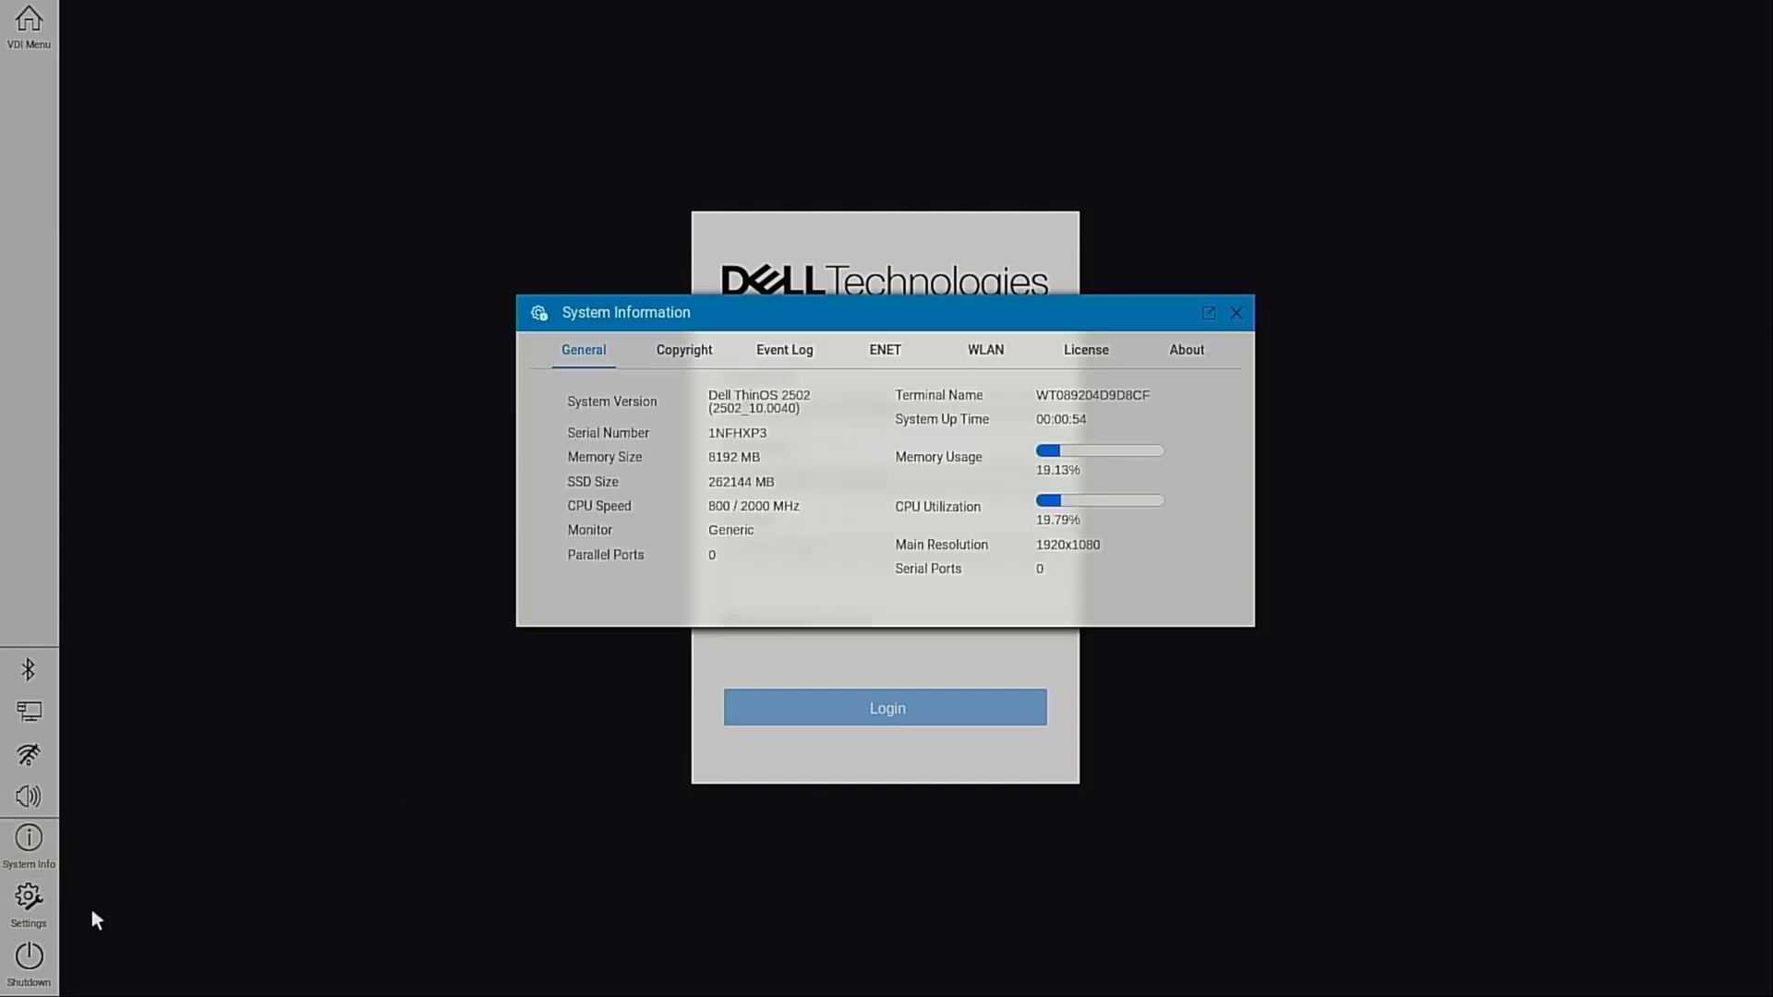
left_click(29, 899)
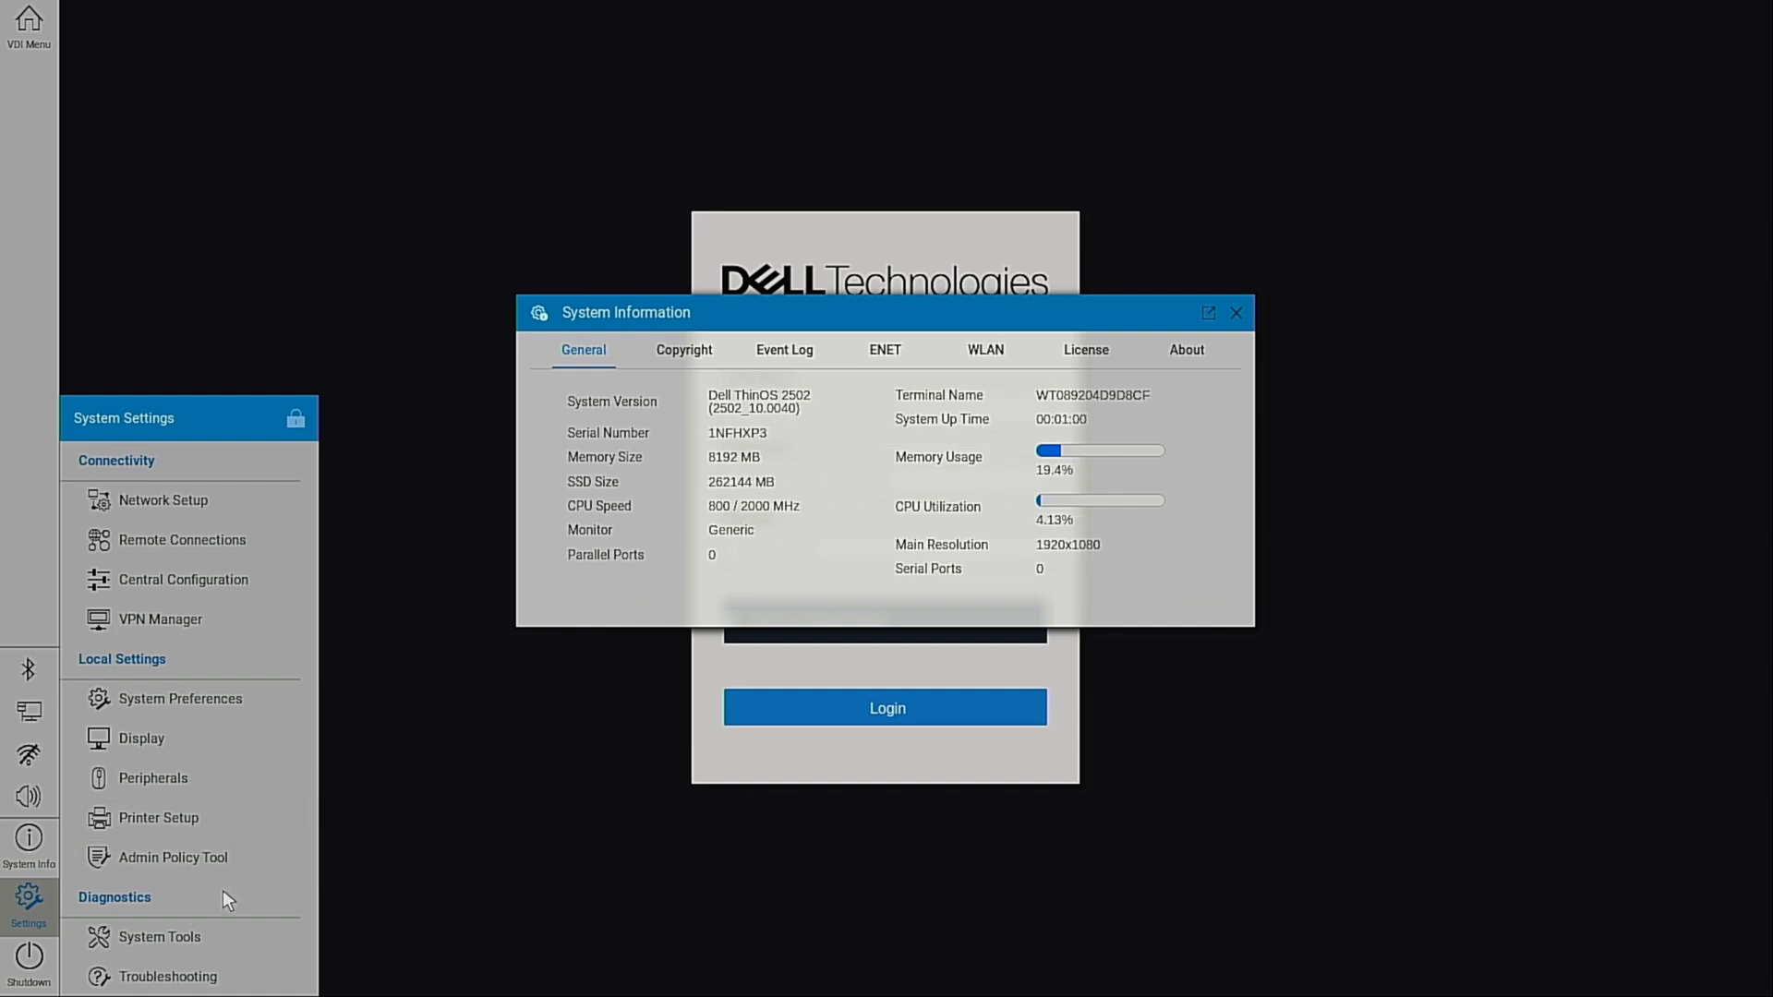
left_click(202, 940)
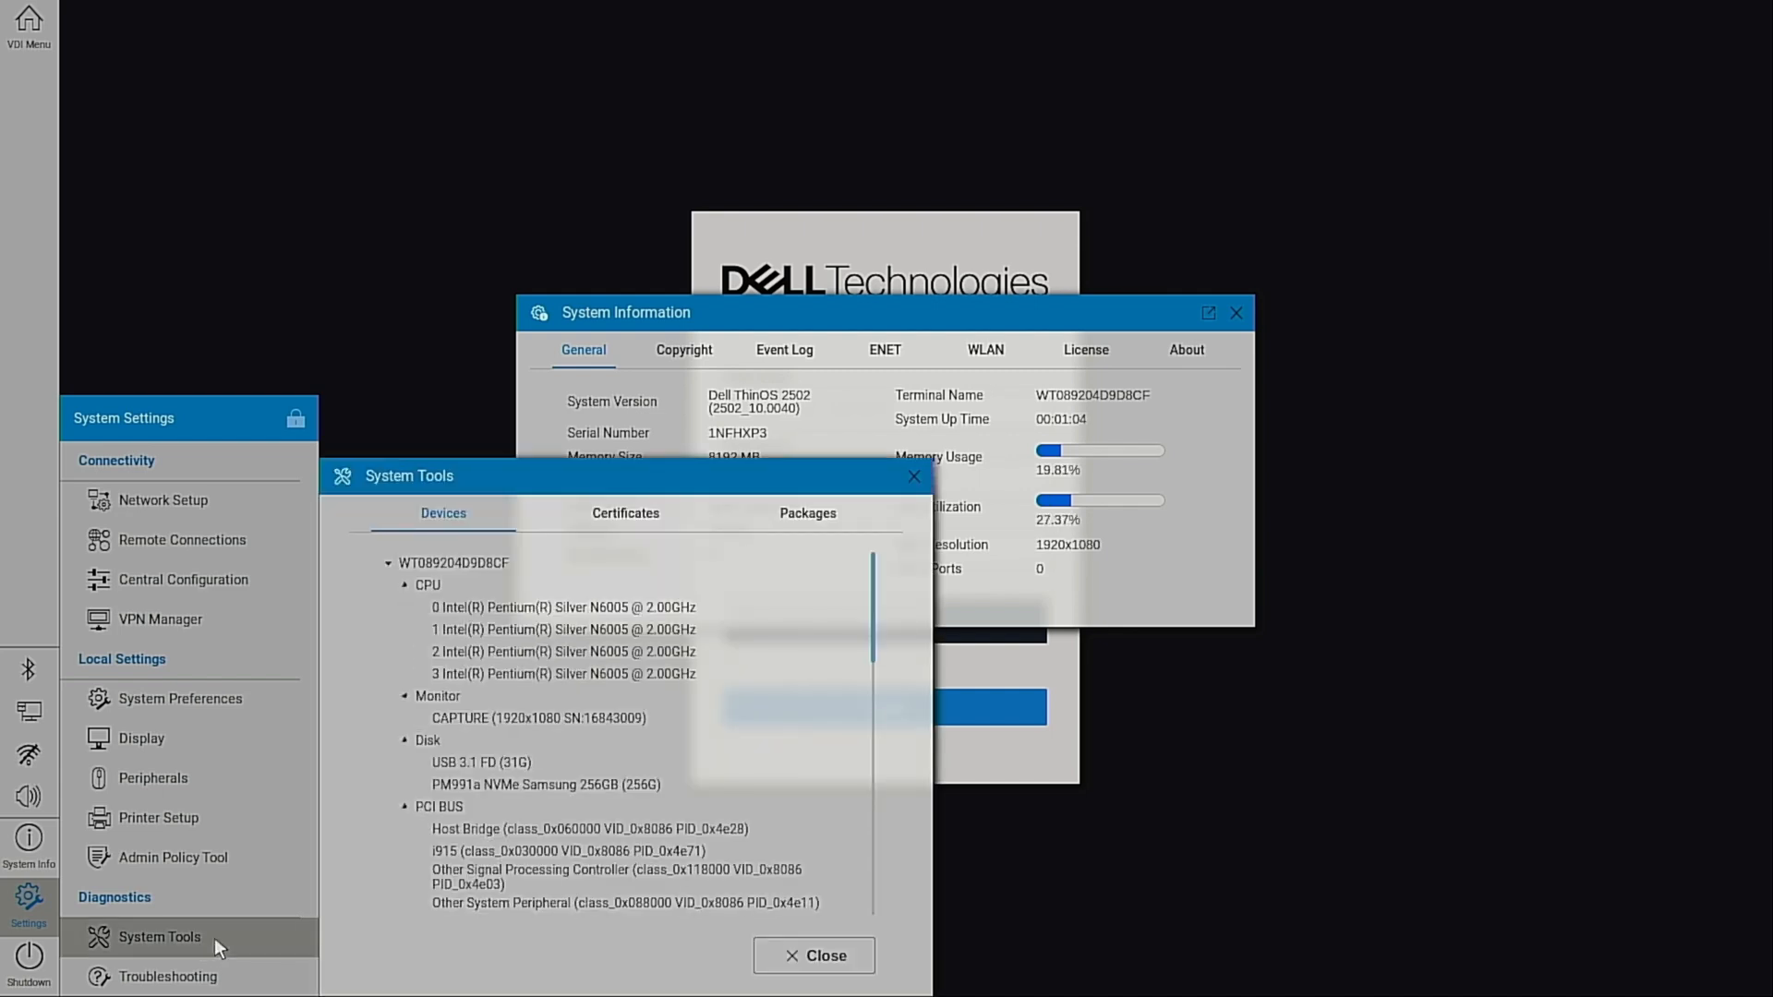
left_click(836, 514)
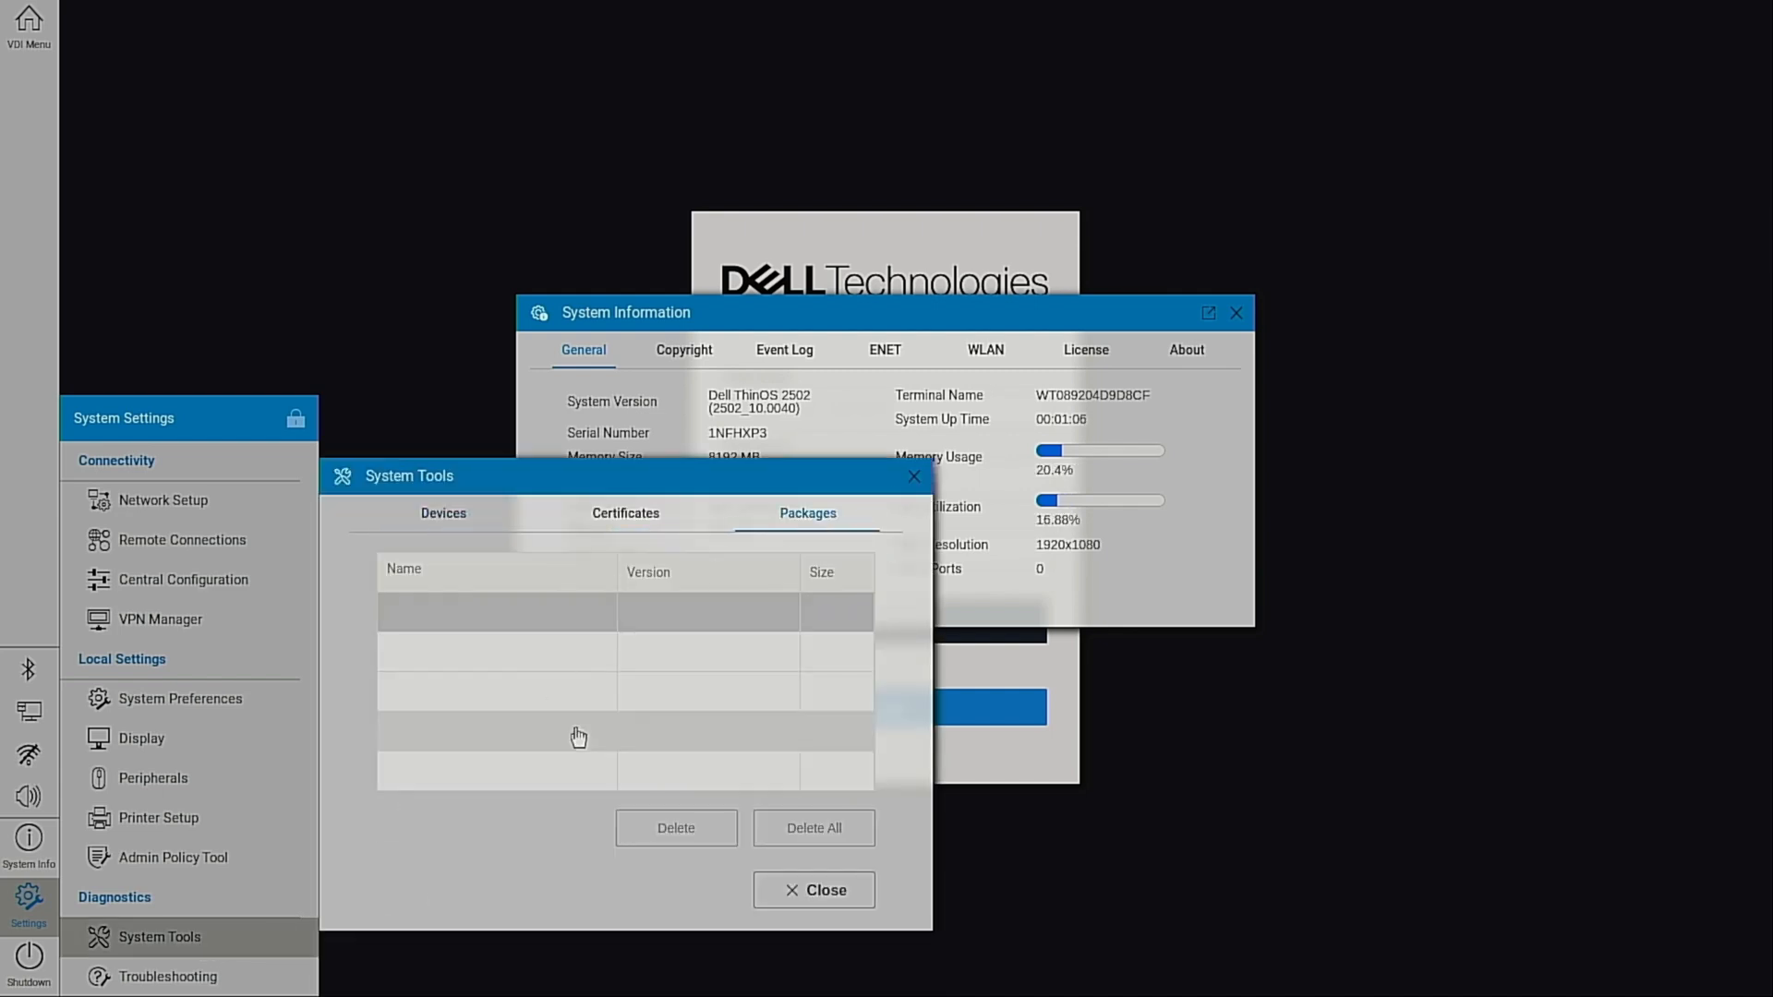
left_click(814, 893)
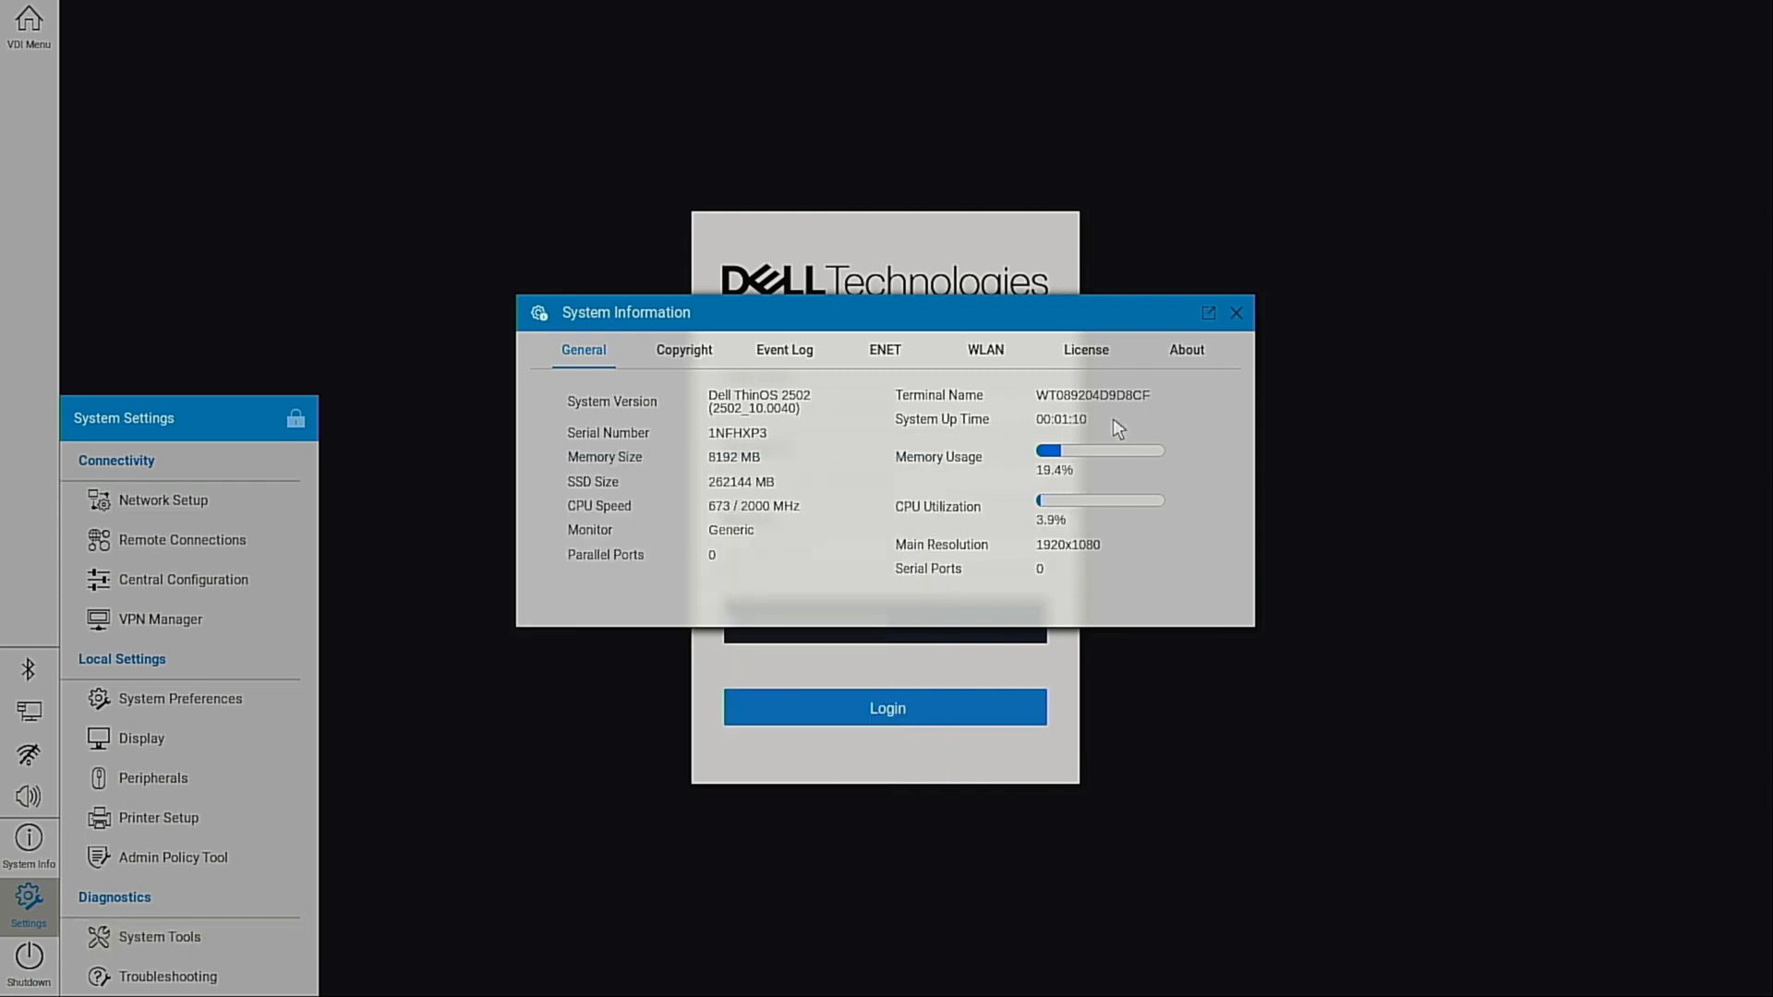
left_click(1236, 317)
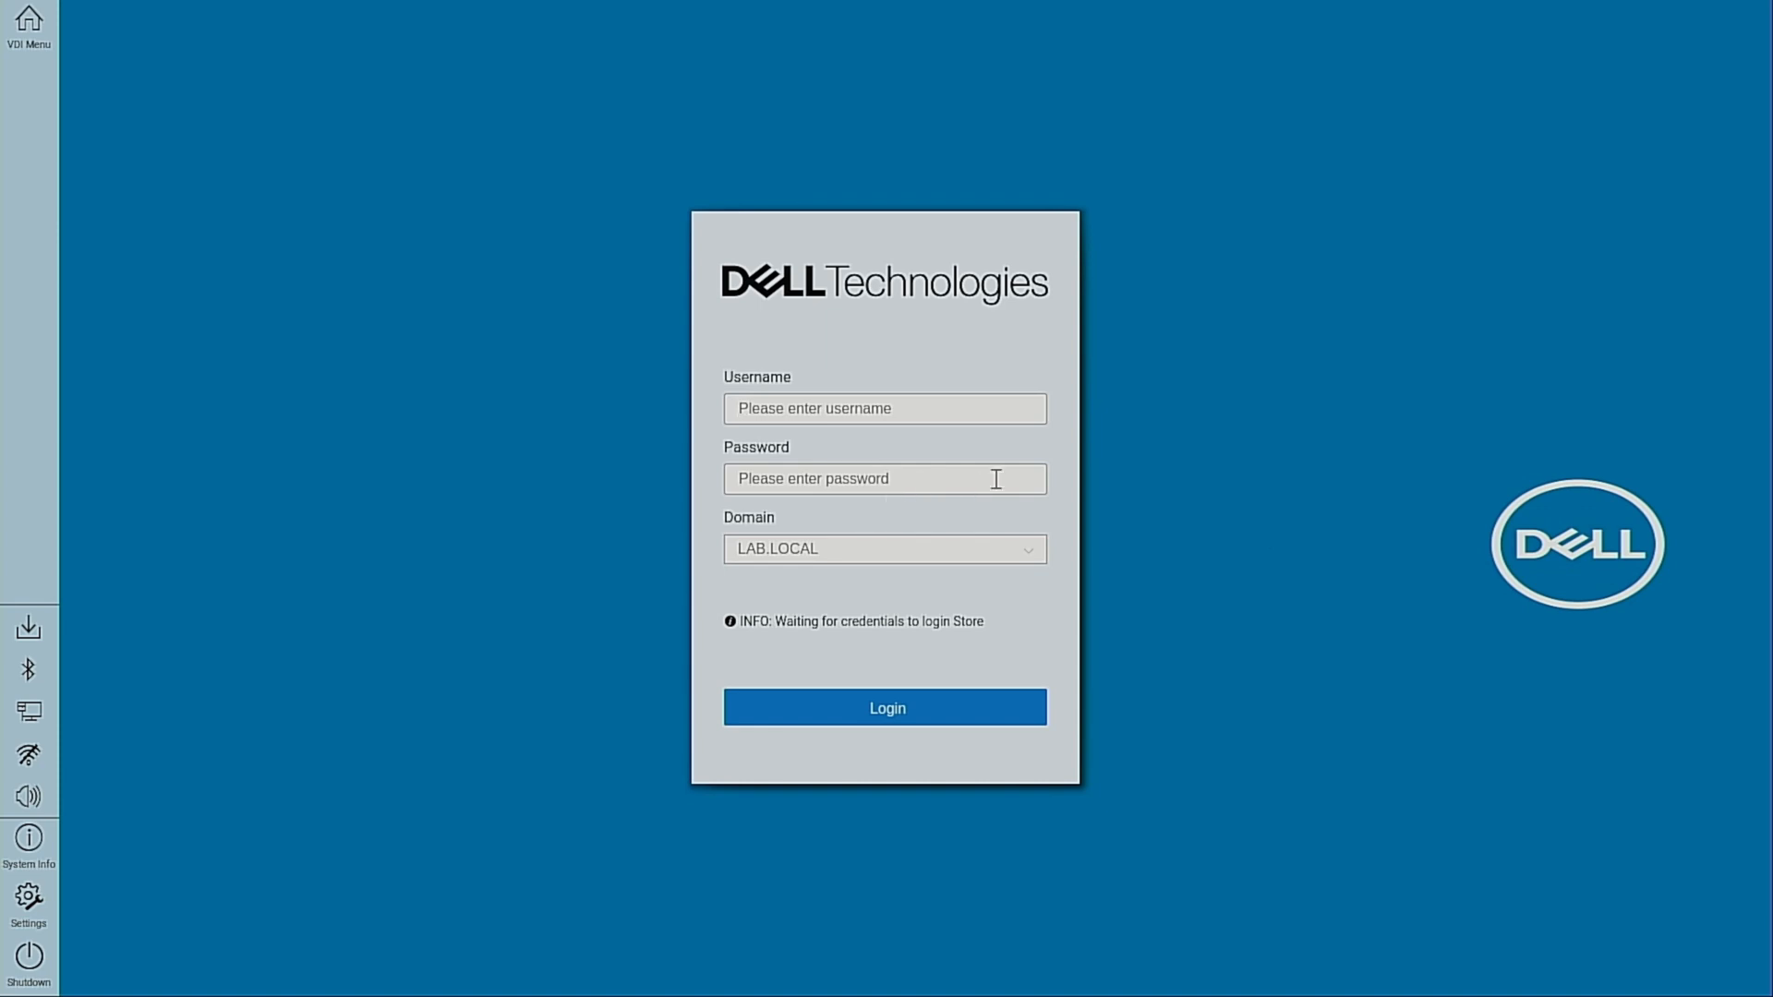
- View the package list in System Tools again and apply the available firmware or application change immediately
left_click(25, 911)
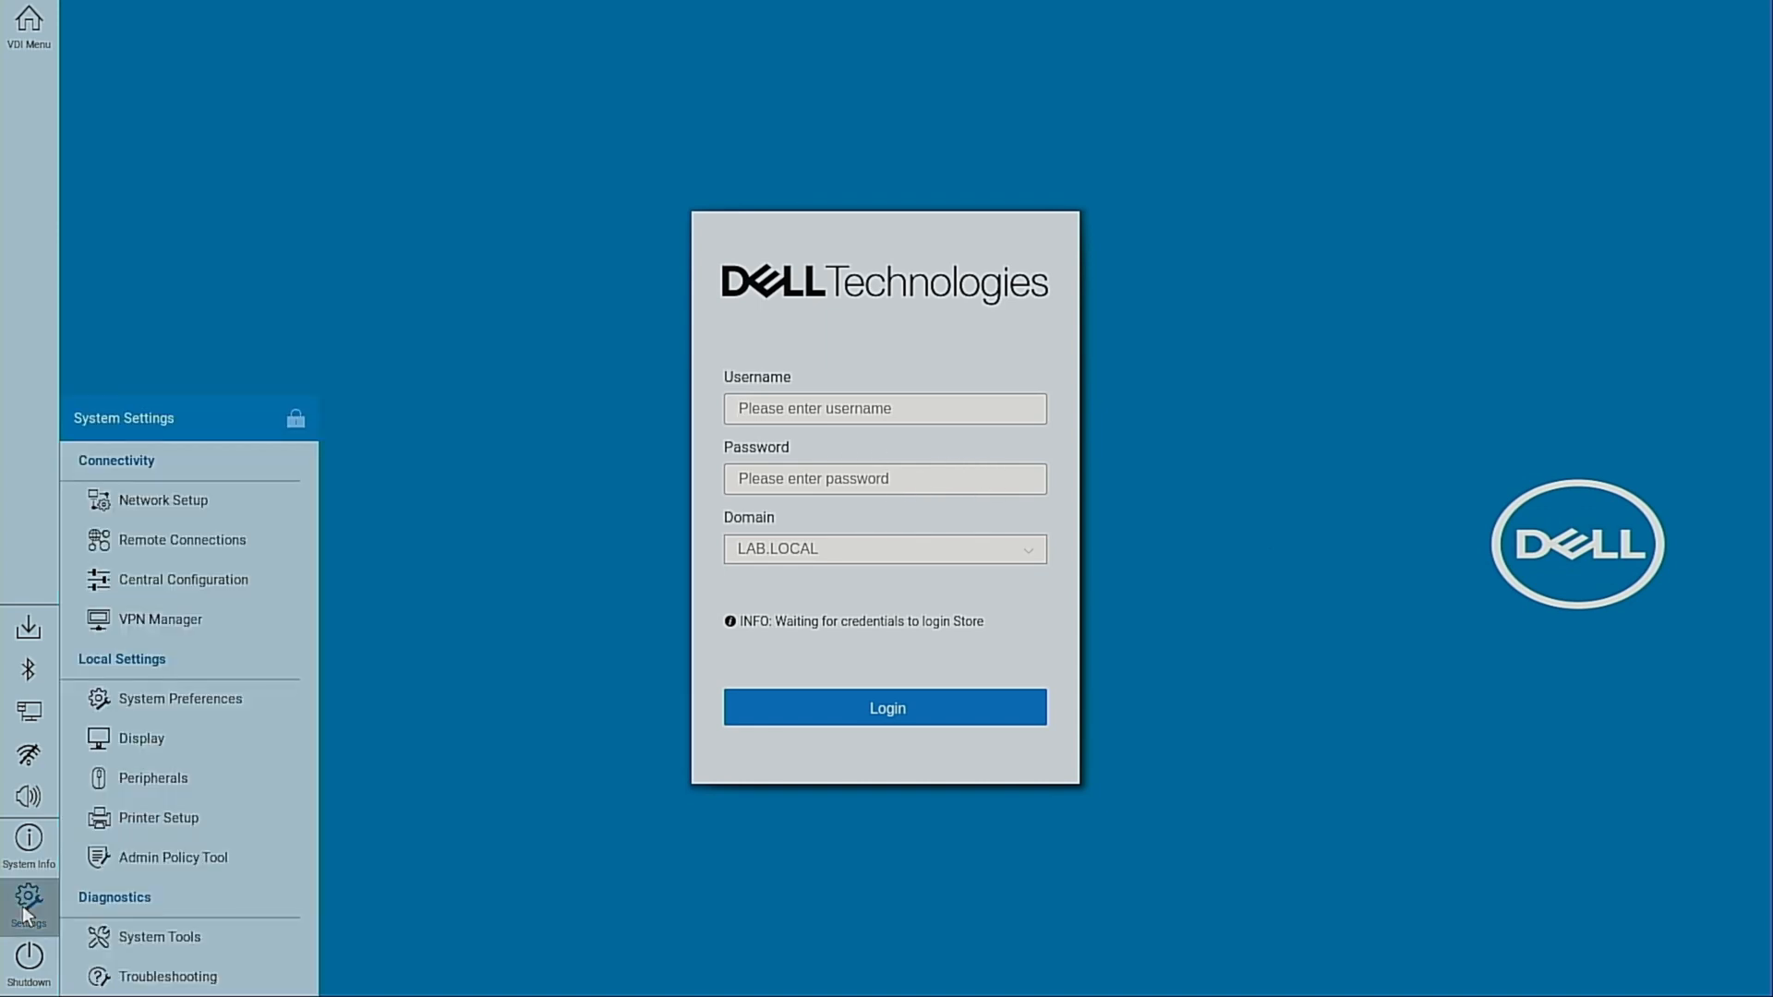
left_click(166, 933)
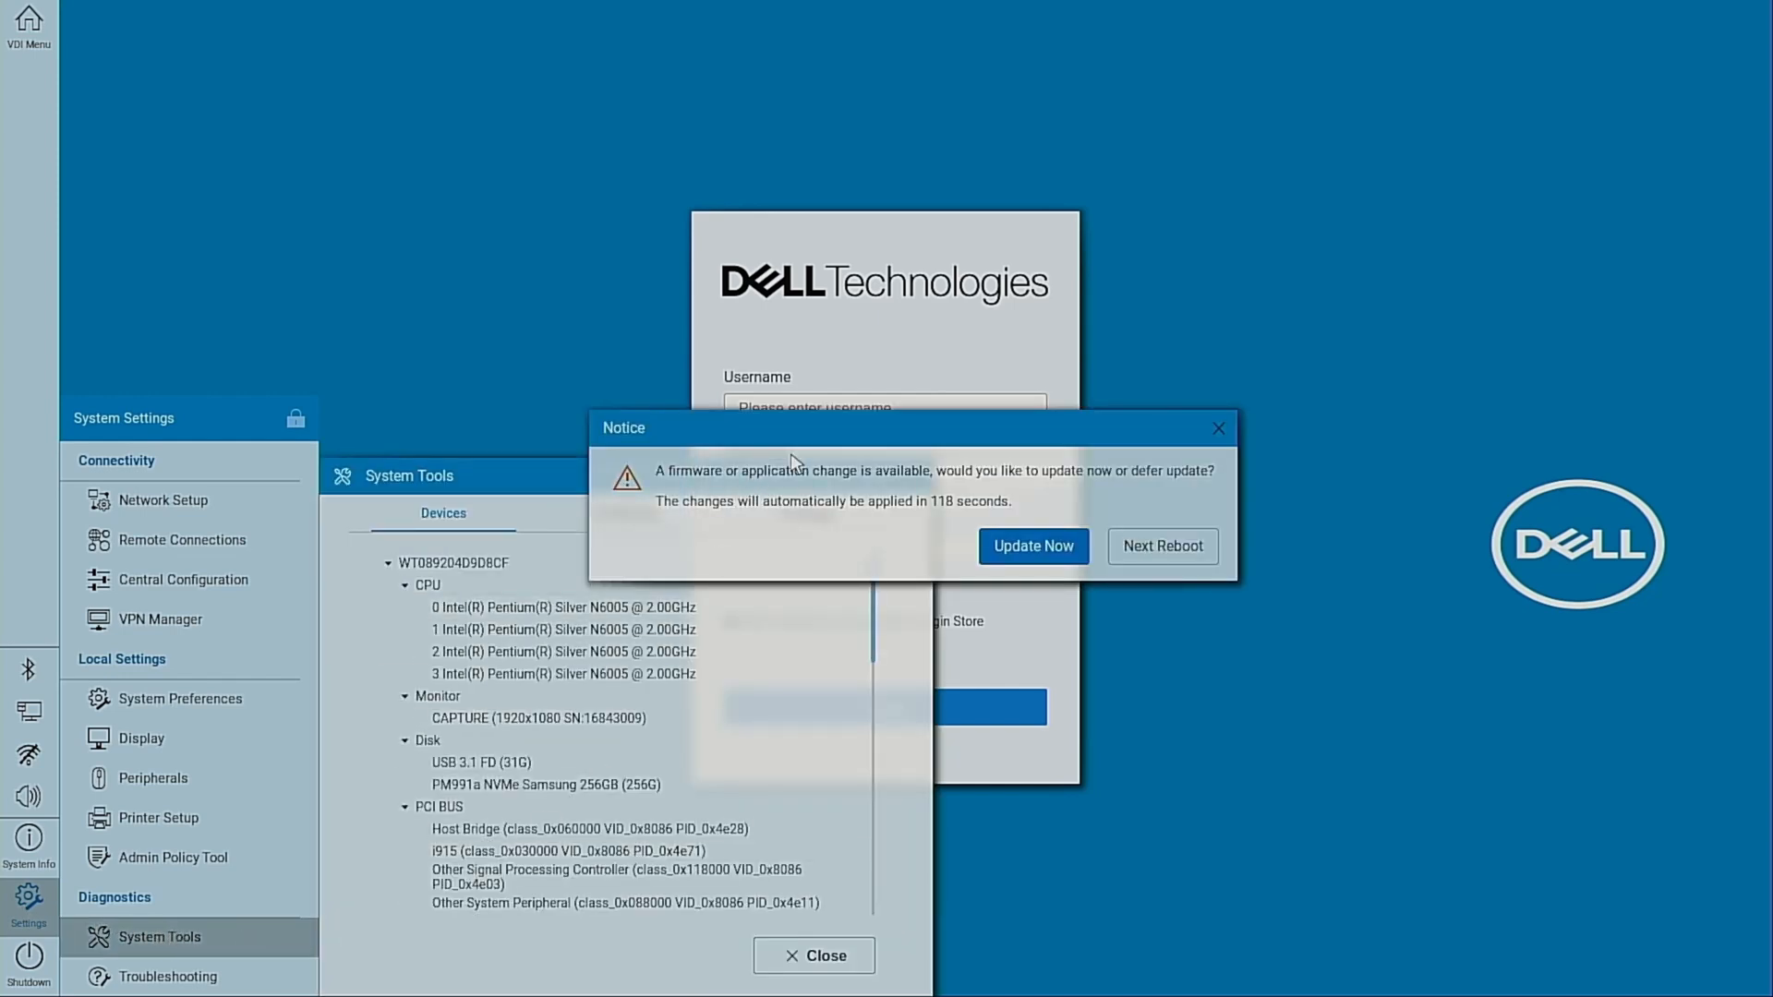
left_click(800, 528)
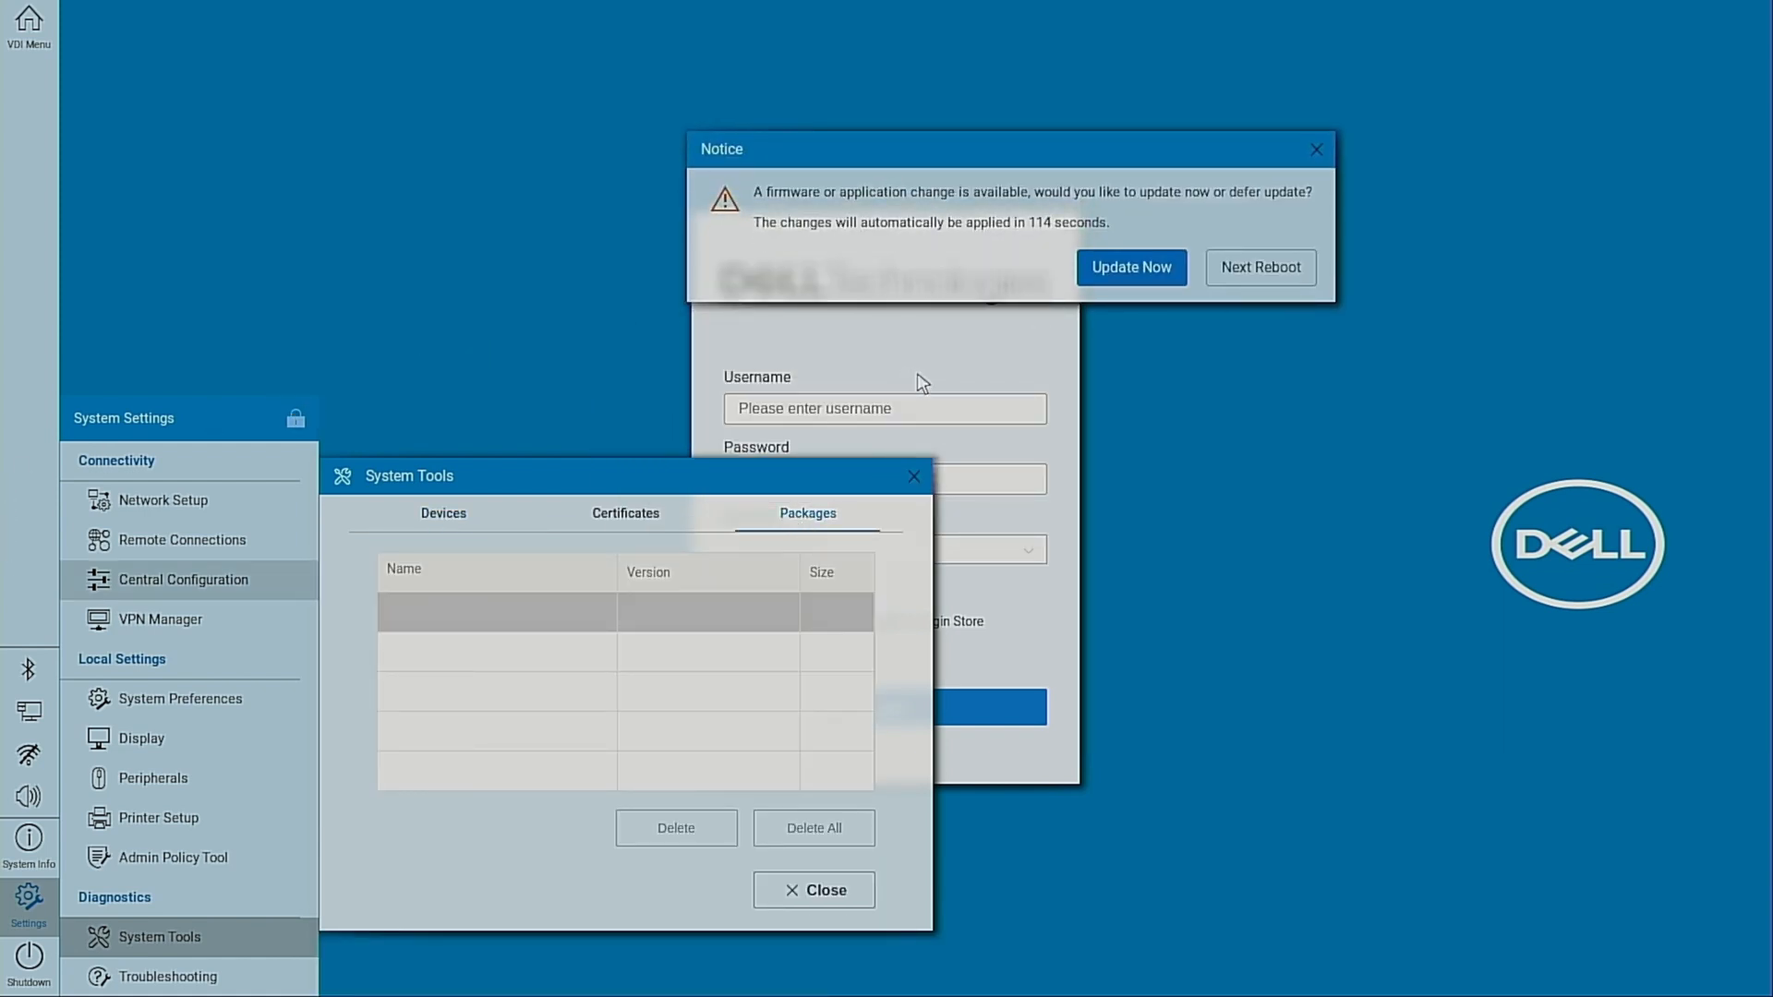
left_click(1125, 275)
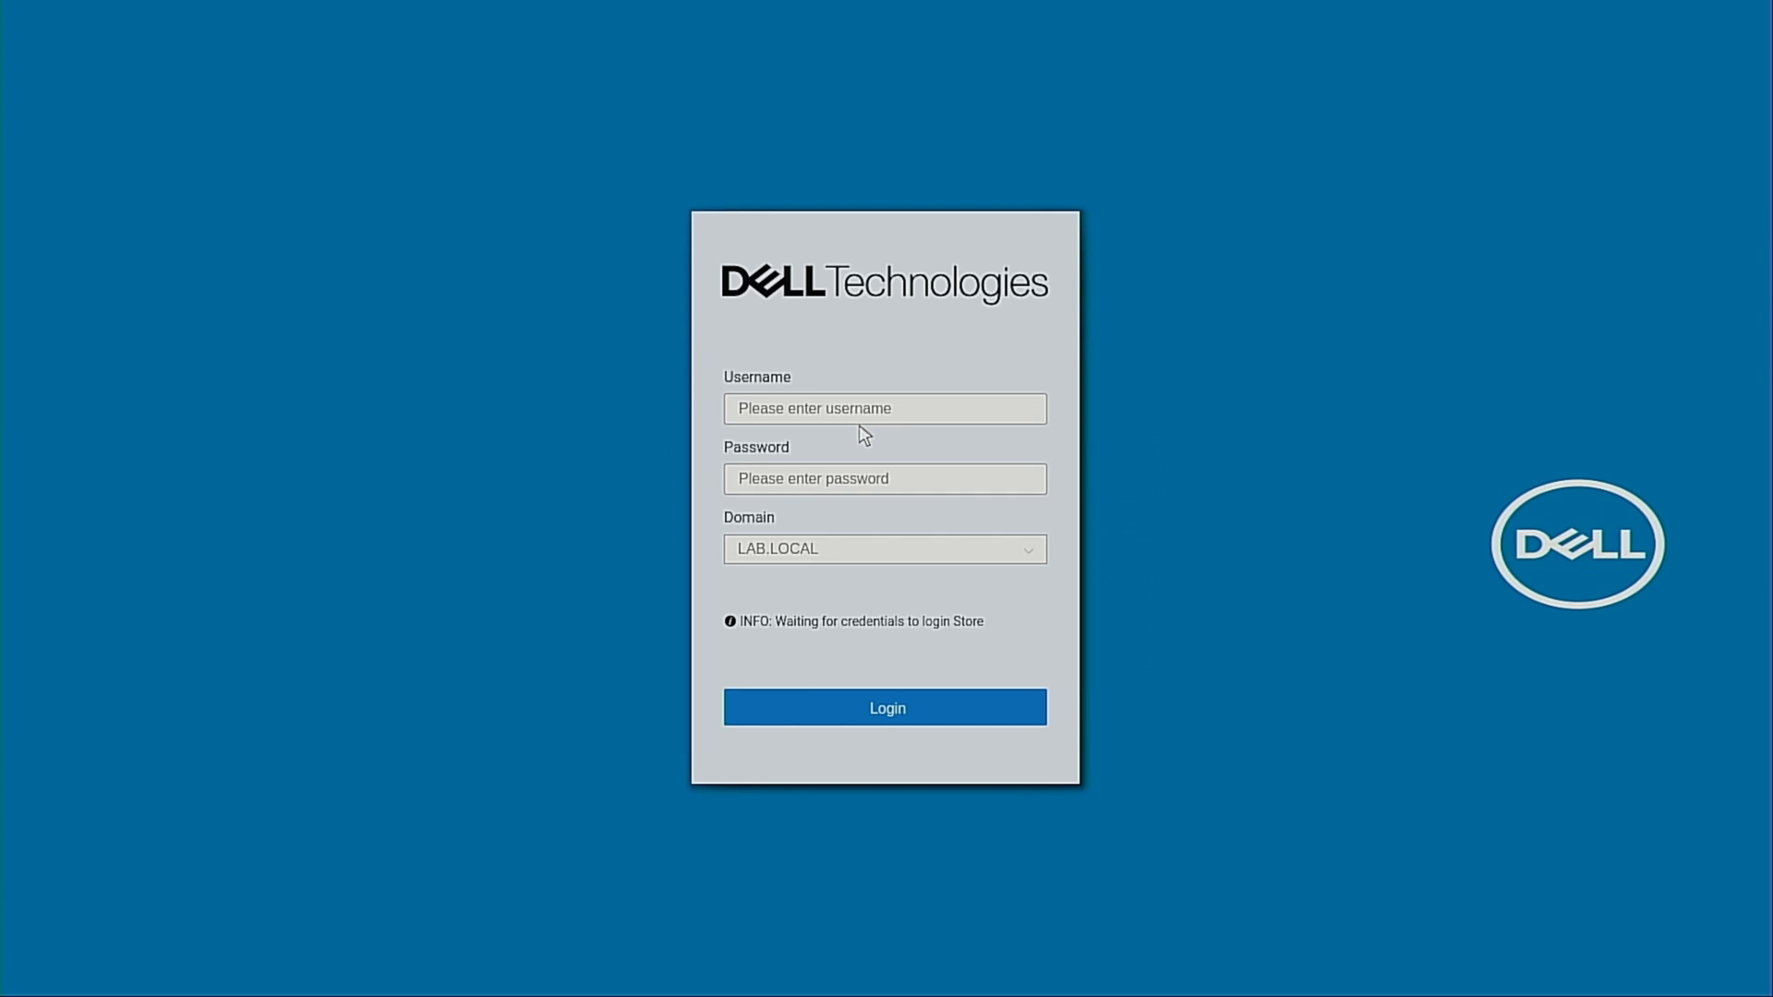
- Sign in to the updated client as user1 with the account password and open the Windows 2022 desktop
type("user1")
key("Tab")
type("*****")
key("Return")
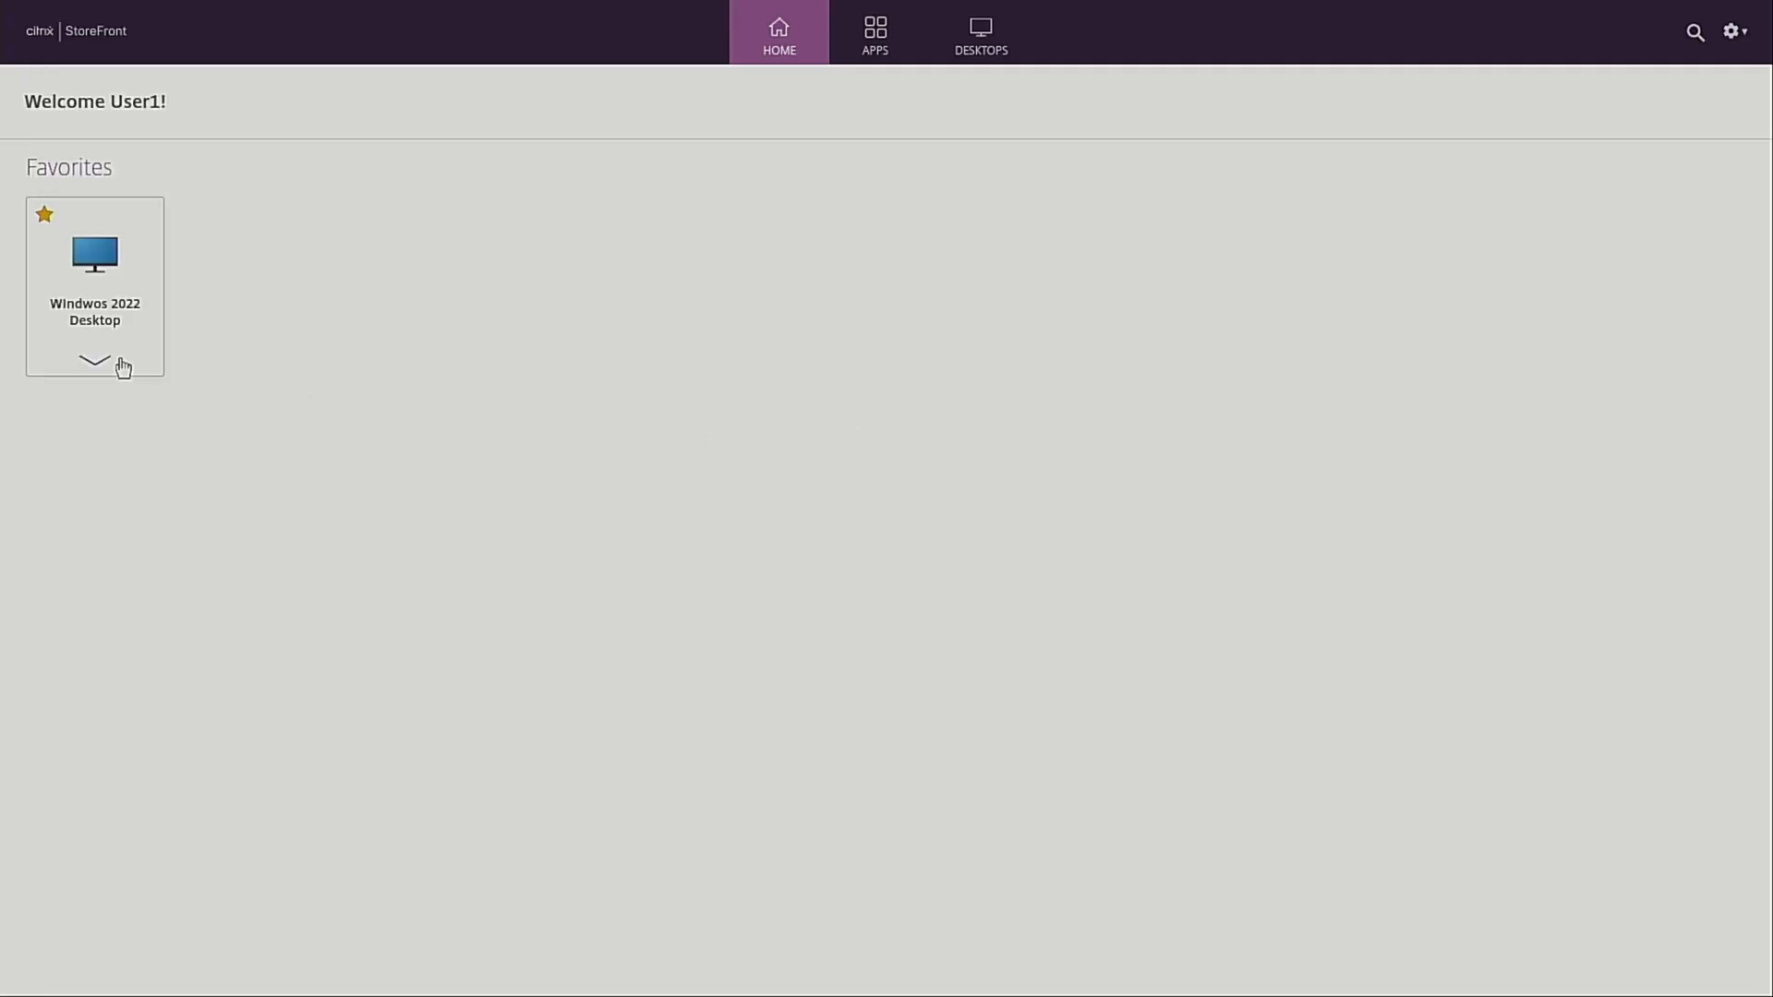
left_click(118, 362)
left_click(95, 480)
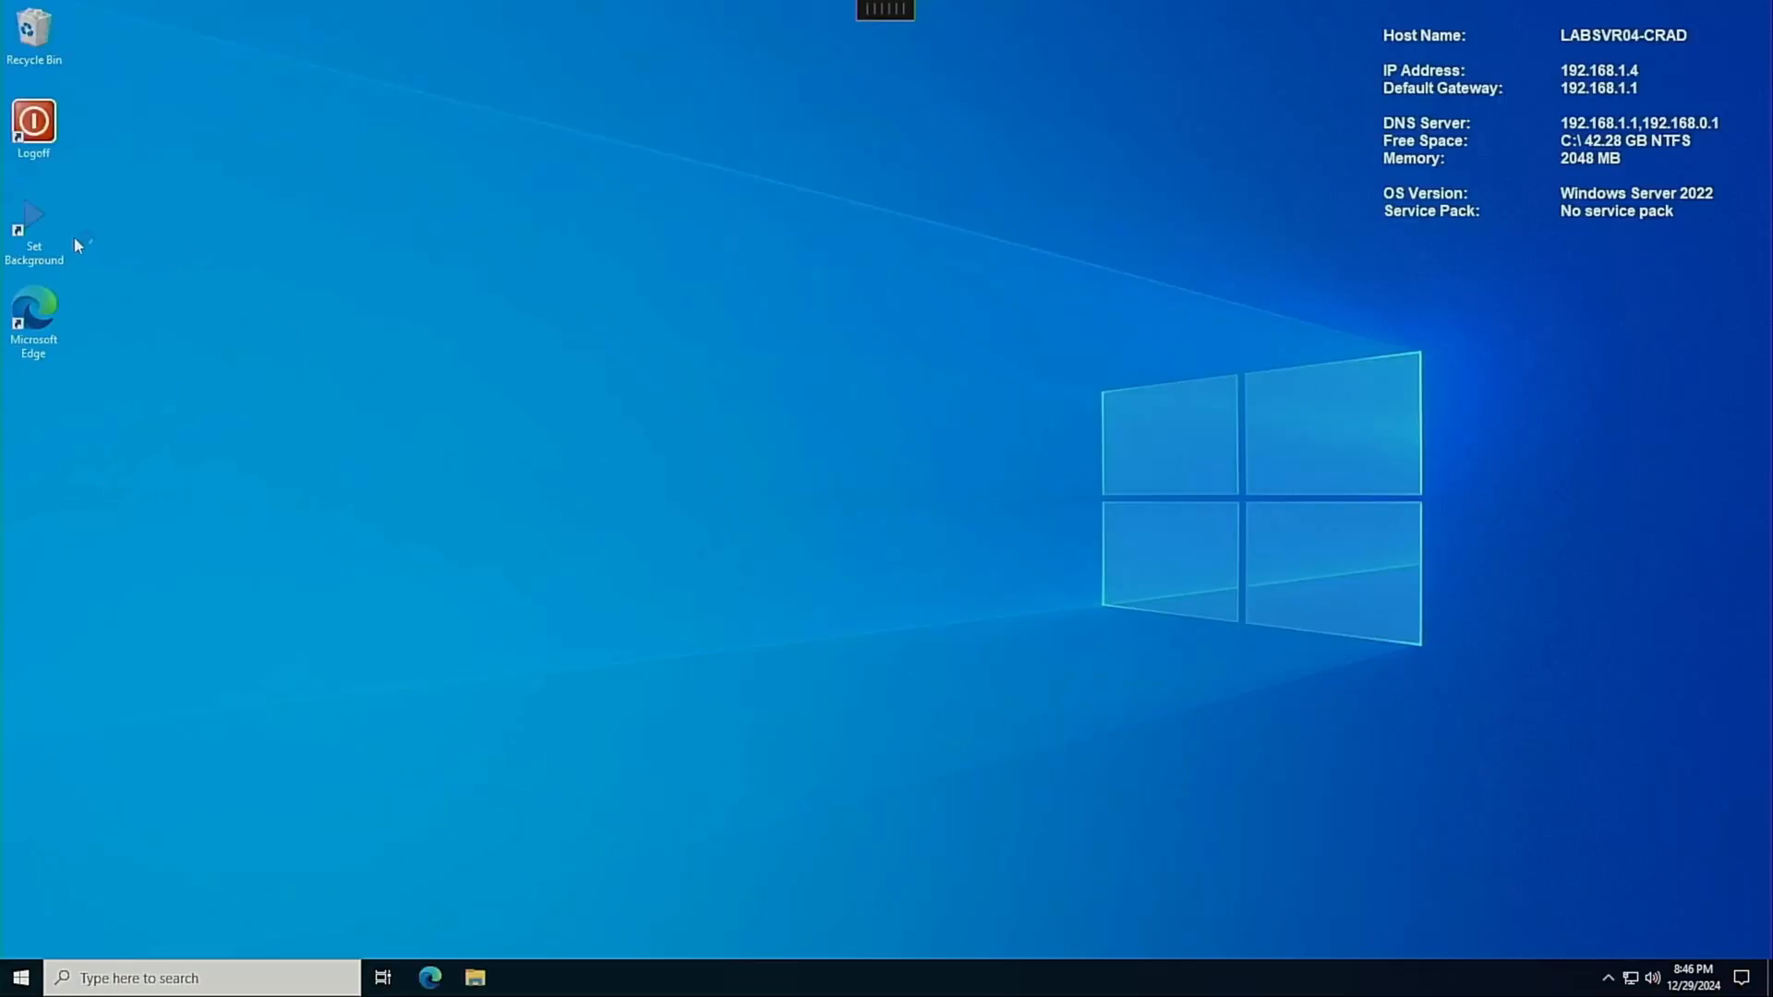
- Log off from the Windows 2022 desktop on the updated client and sign out of StoreFront
double_click(52, 139)
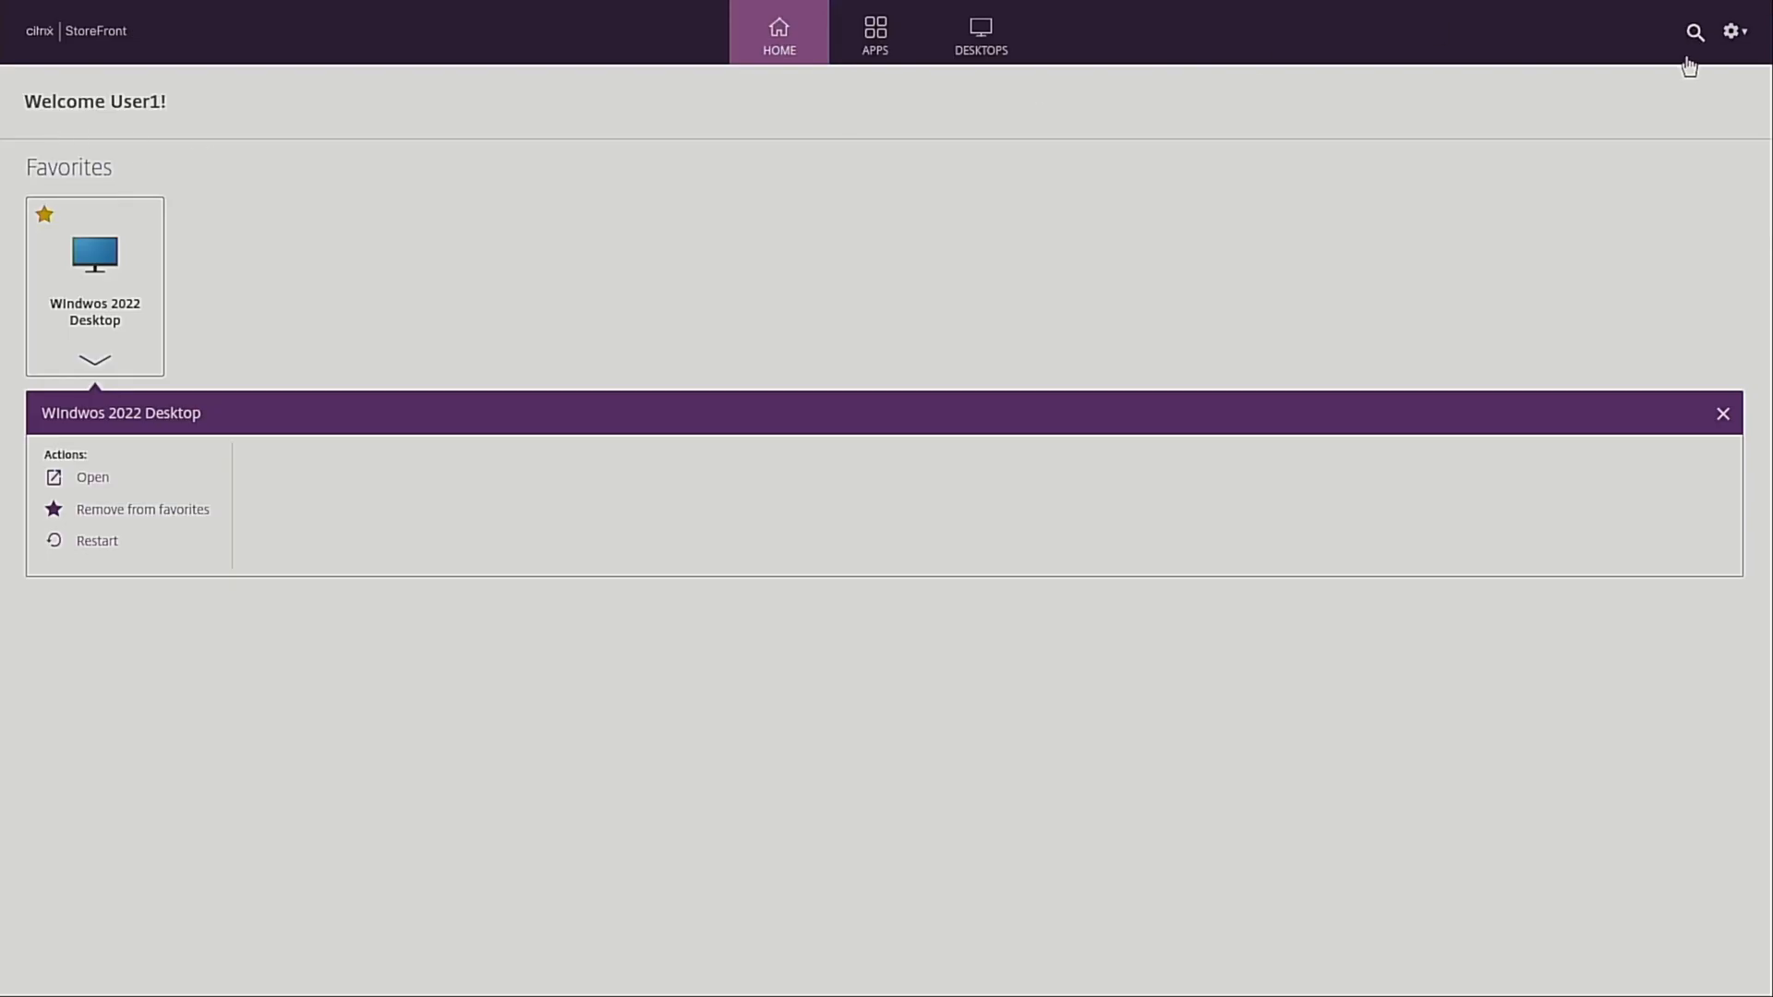
left_click(1733, 33)
left_click(1661, 155)
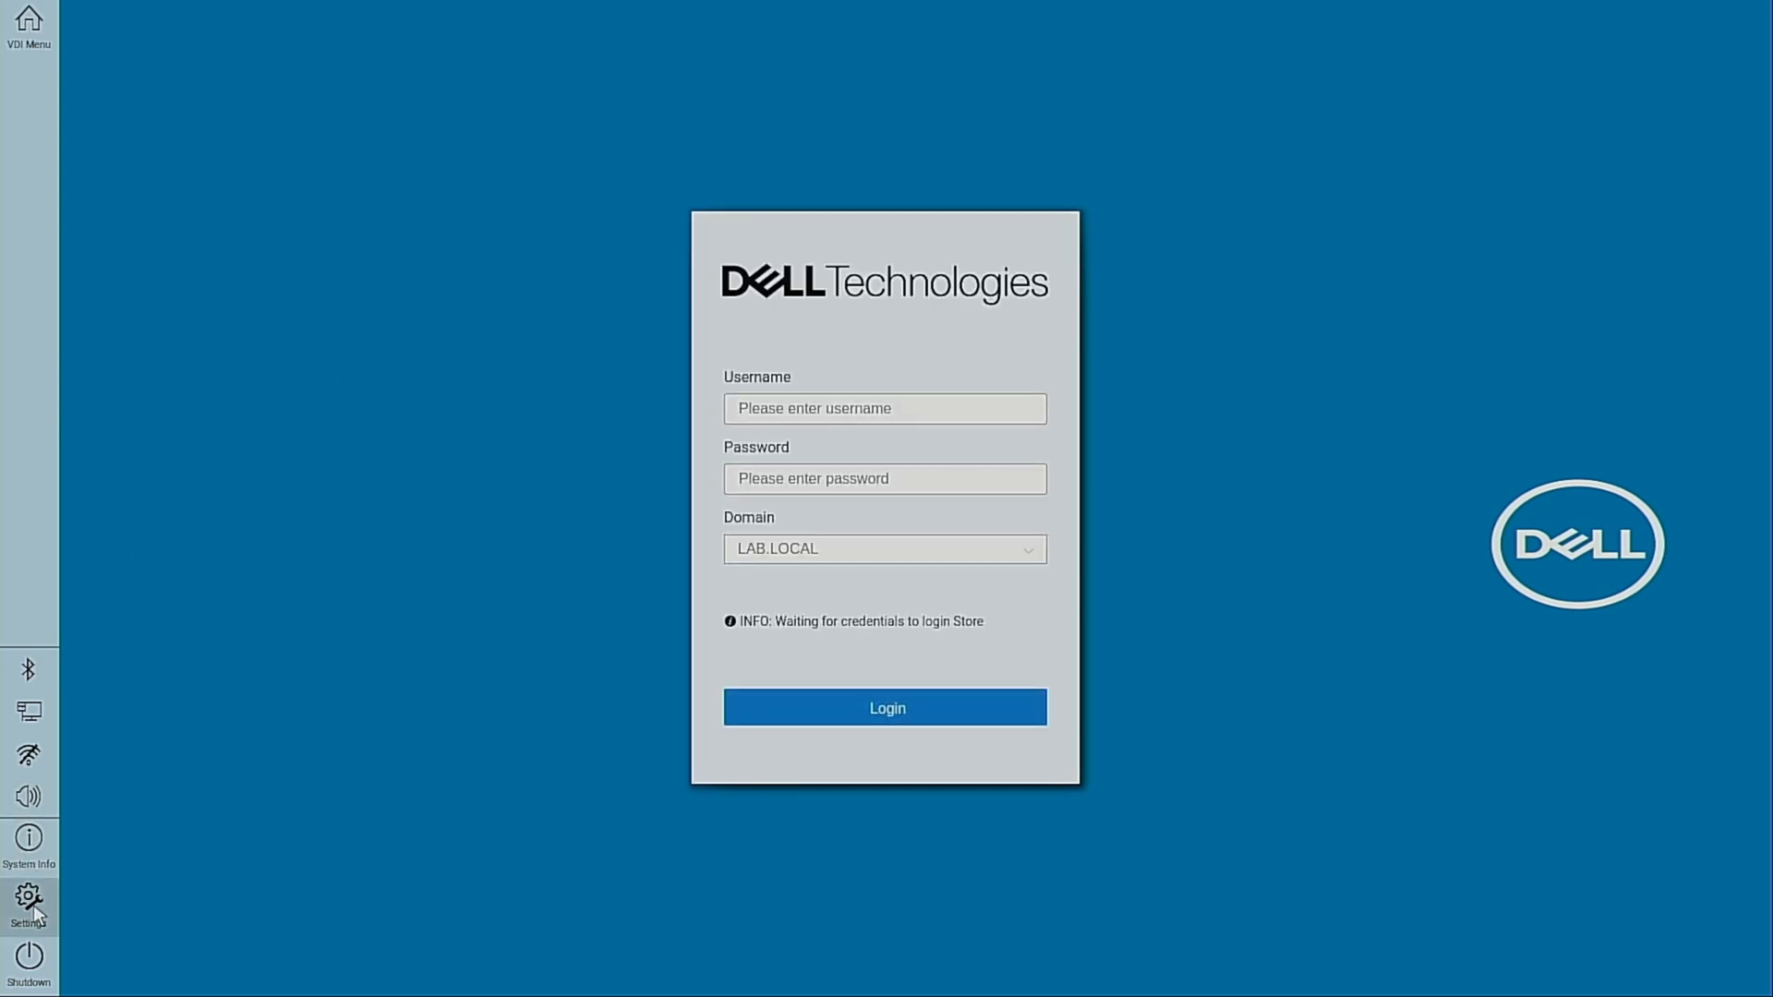
- Review the updated client's system version in System Information and its installed packages in System Tools
left_click(29, 839)
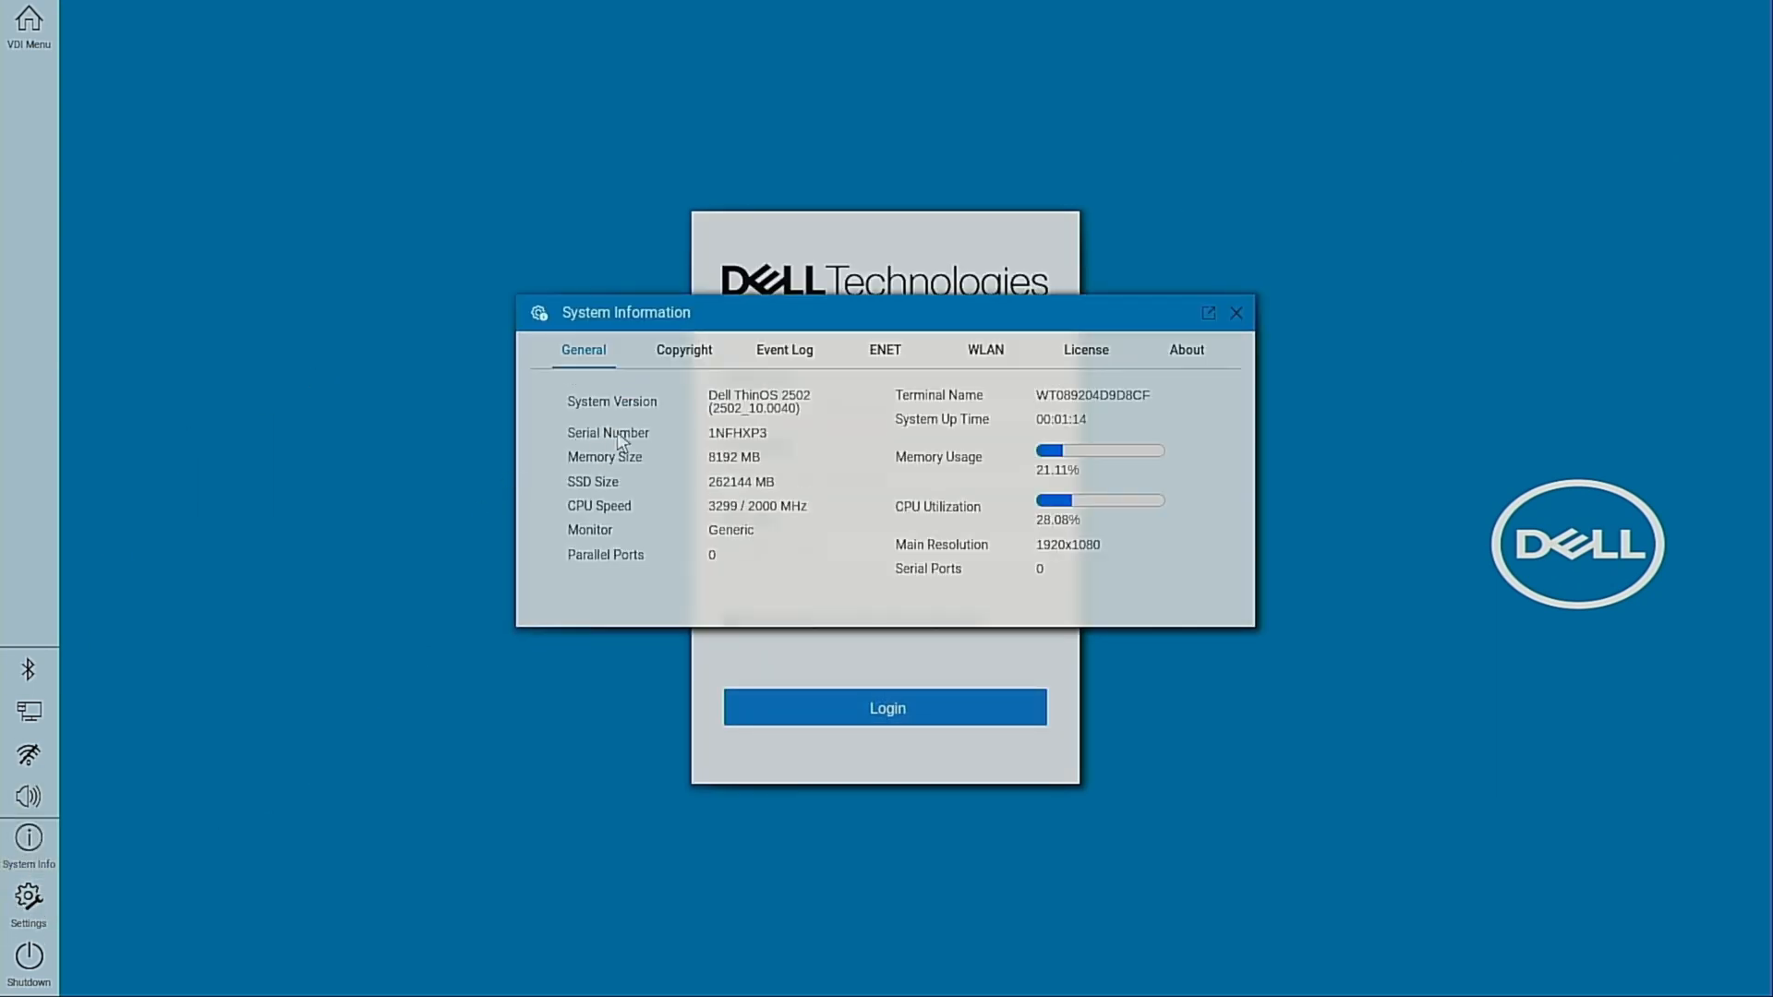
left_click(33, 898)
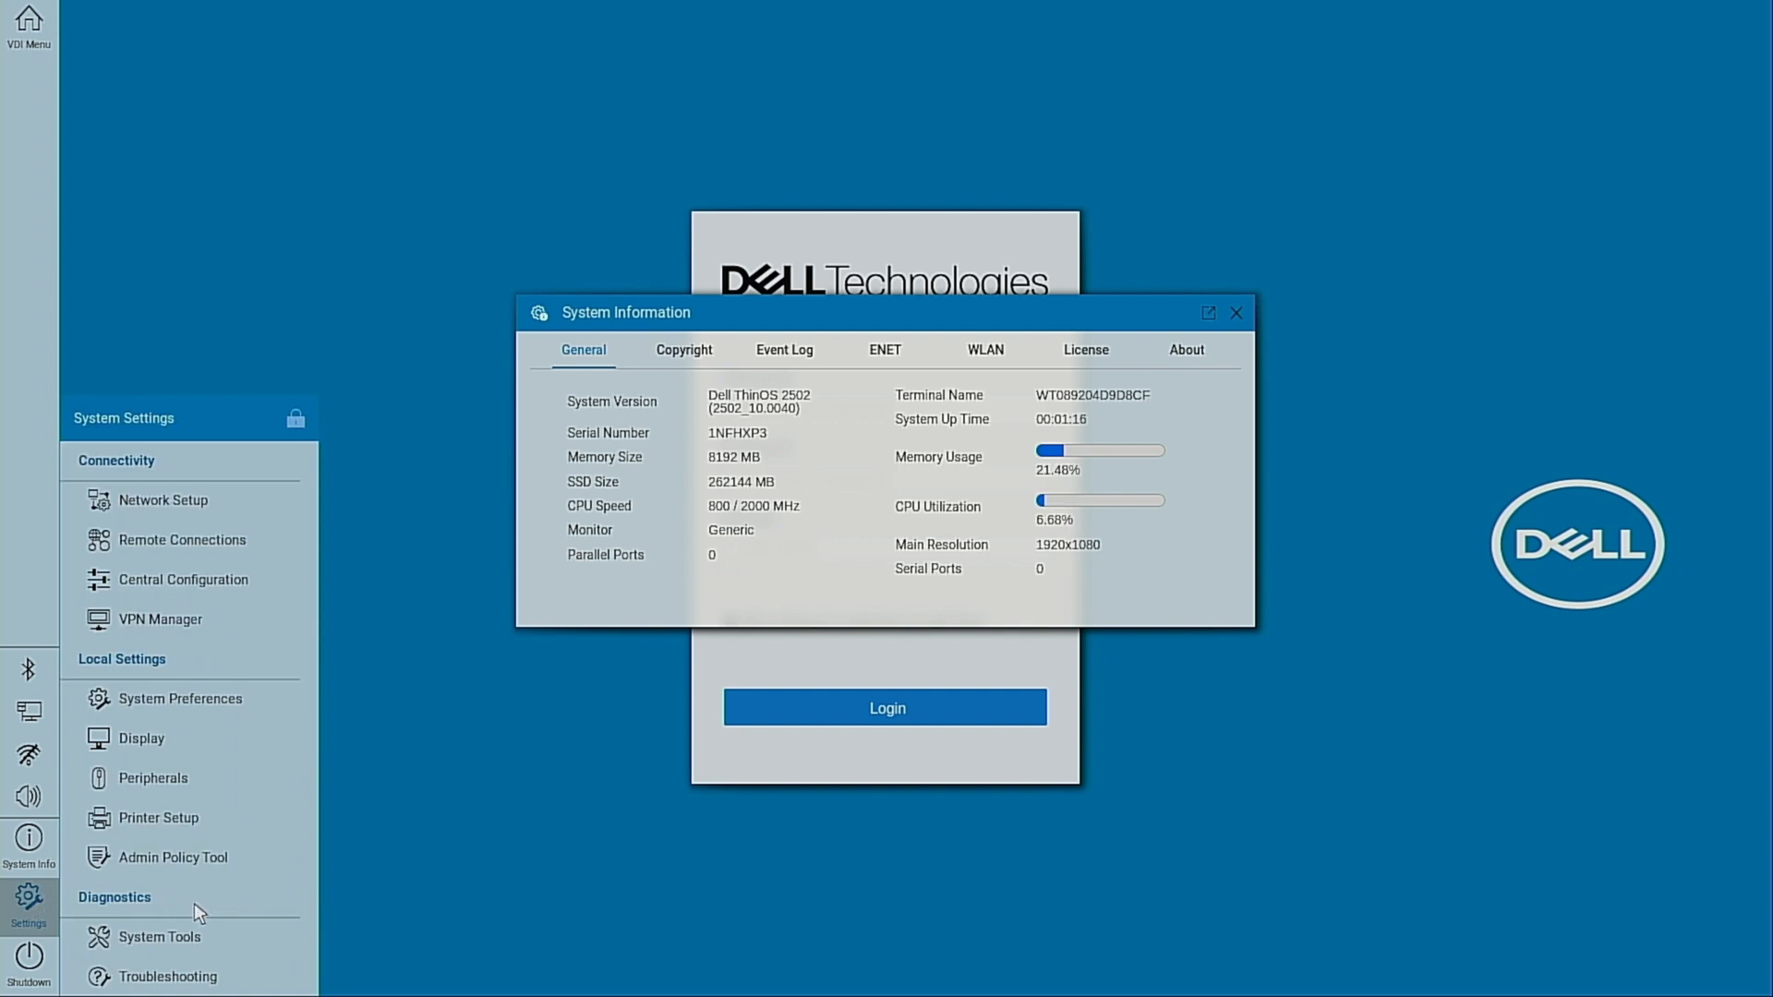
left_click(209, 940)
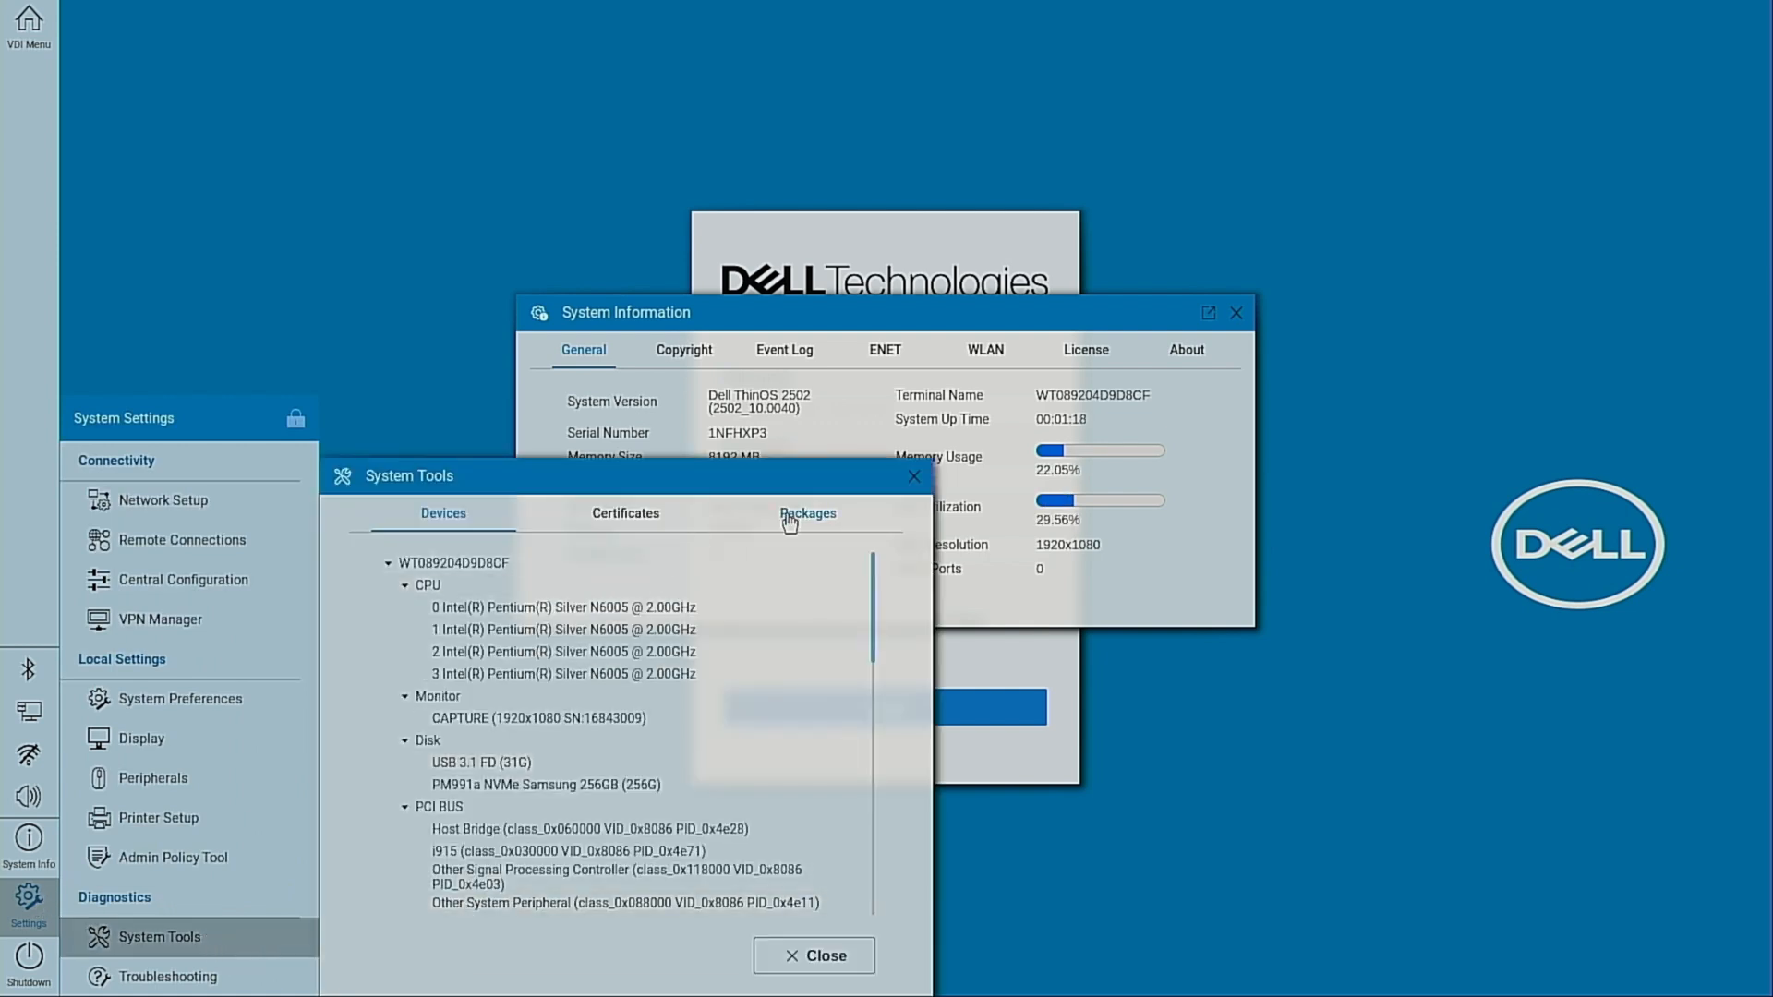
left_click(790, 522)
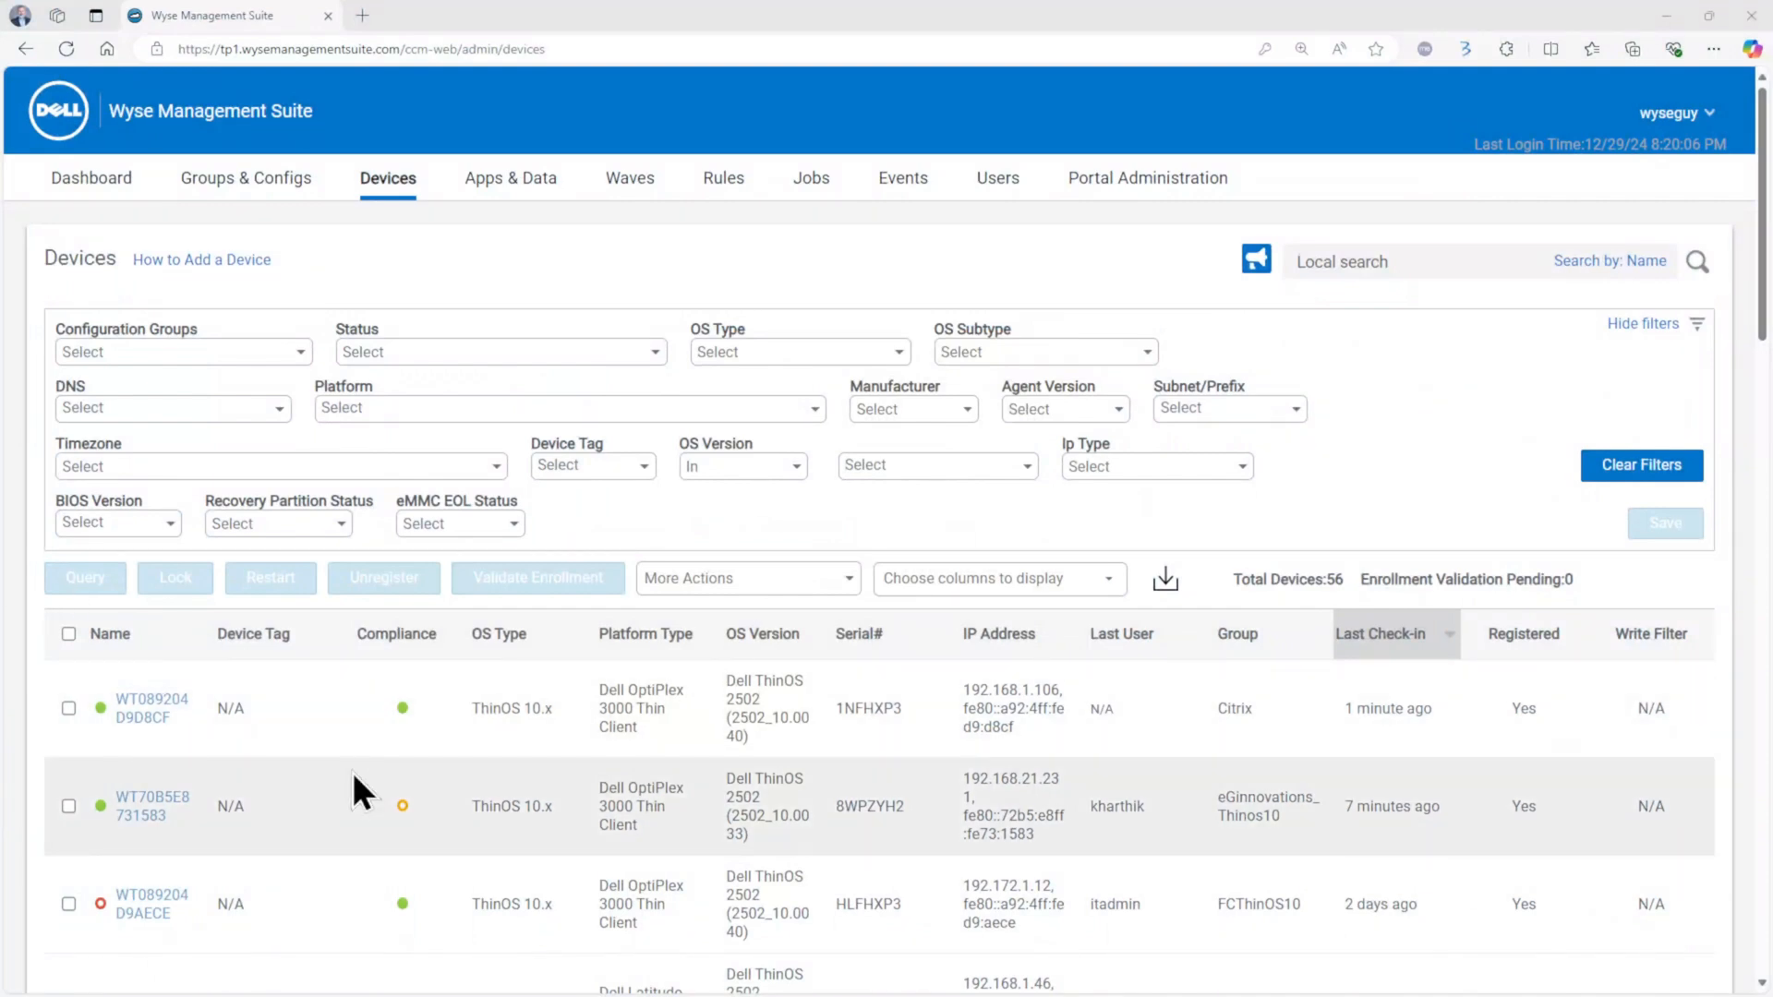
- Switch to Wyse Management Suite and open the details of the Citrix group's ThinOS 10.x device
left_click(129, 713)
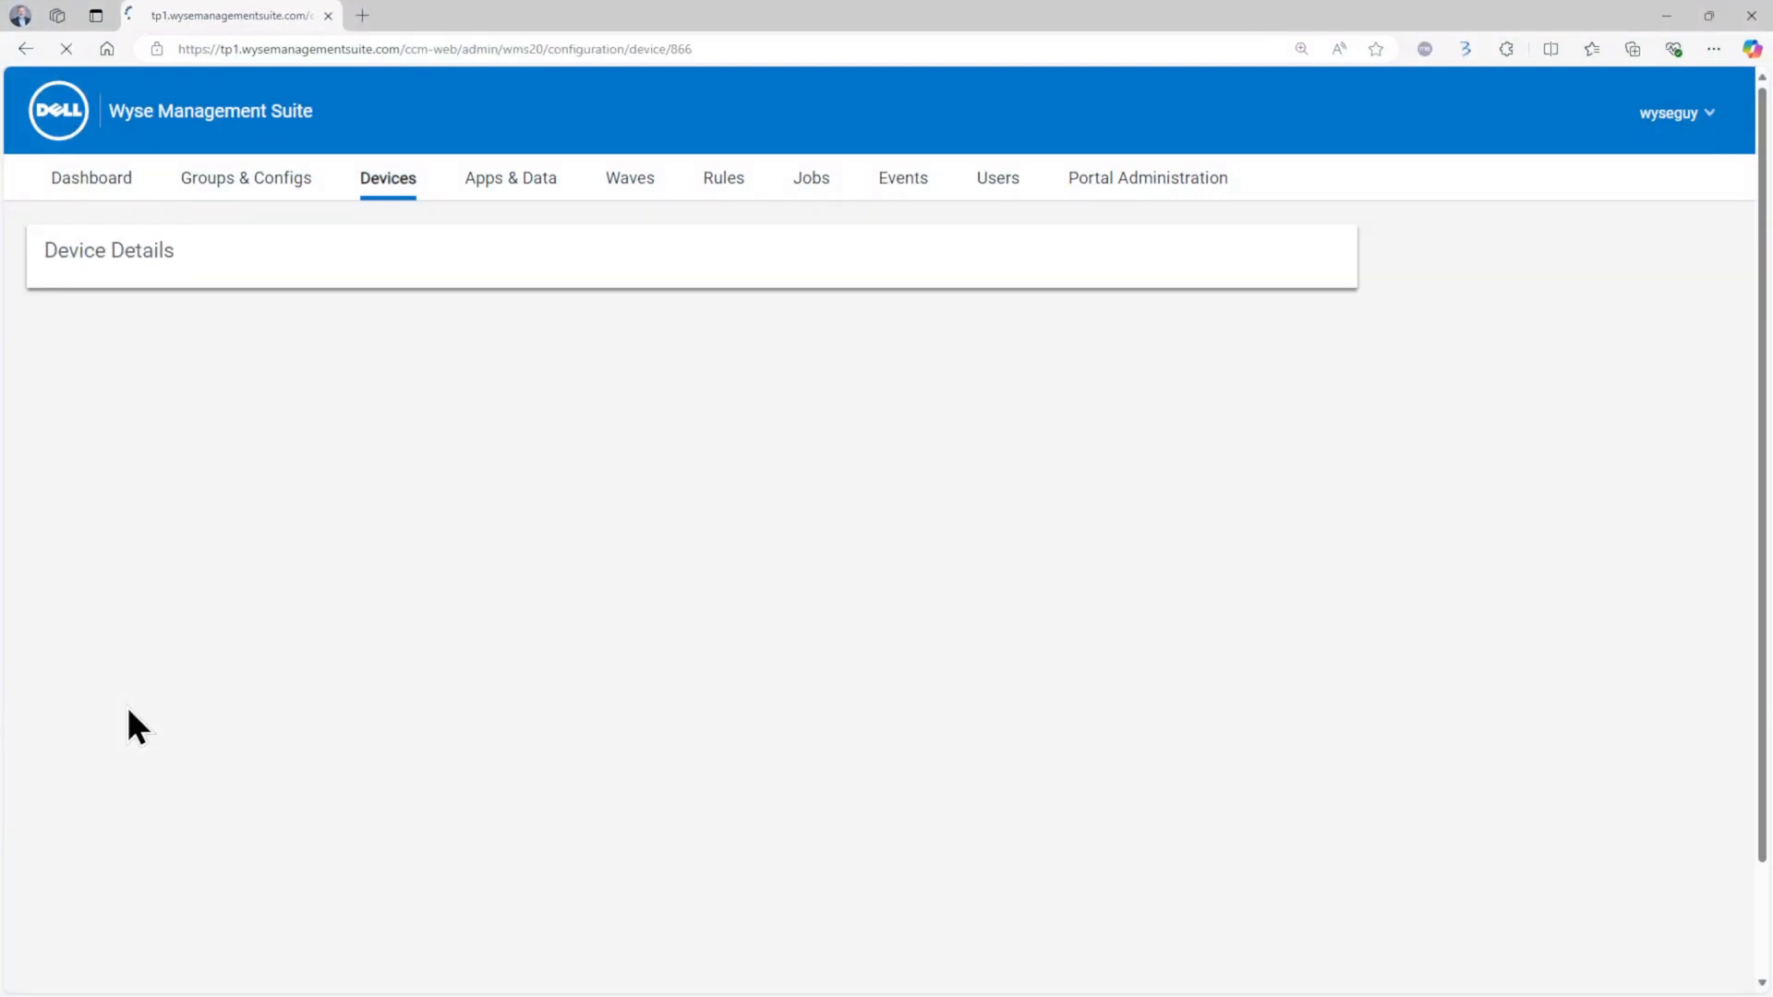